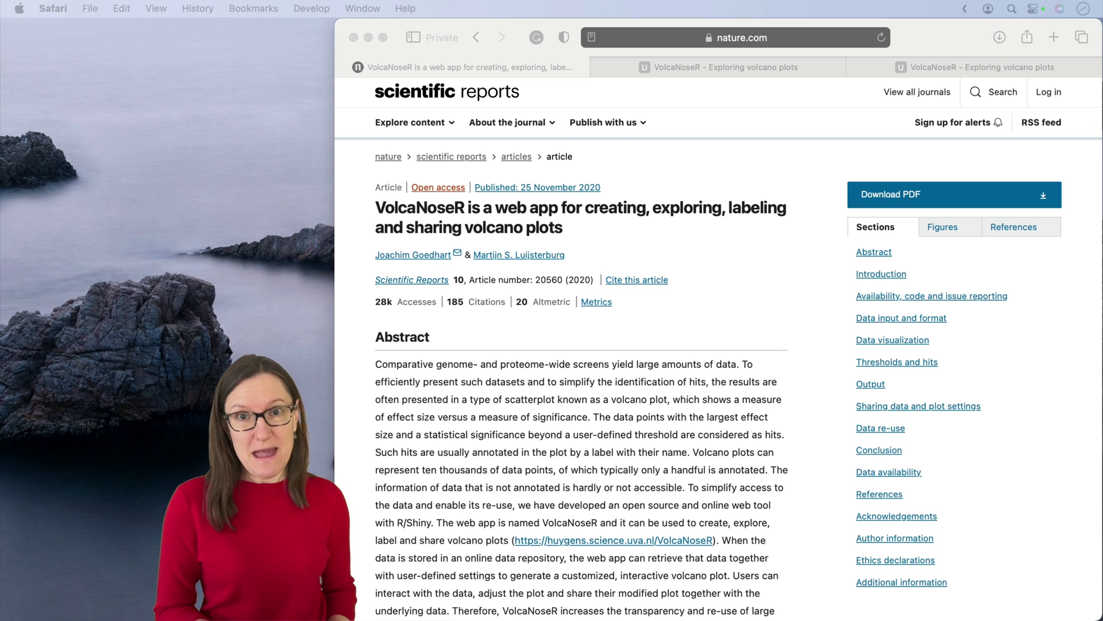
Show the article's figures and open Figure 2's two example volcano plots at full size.
scroll(718, 345, down, 1)
scroll(719, 345, up, 1)
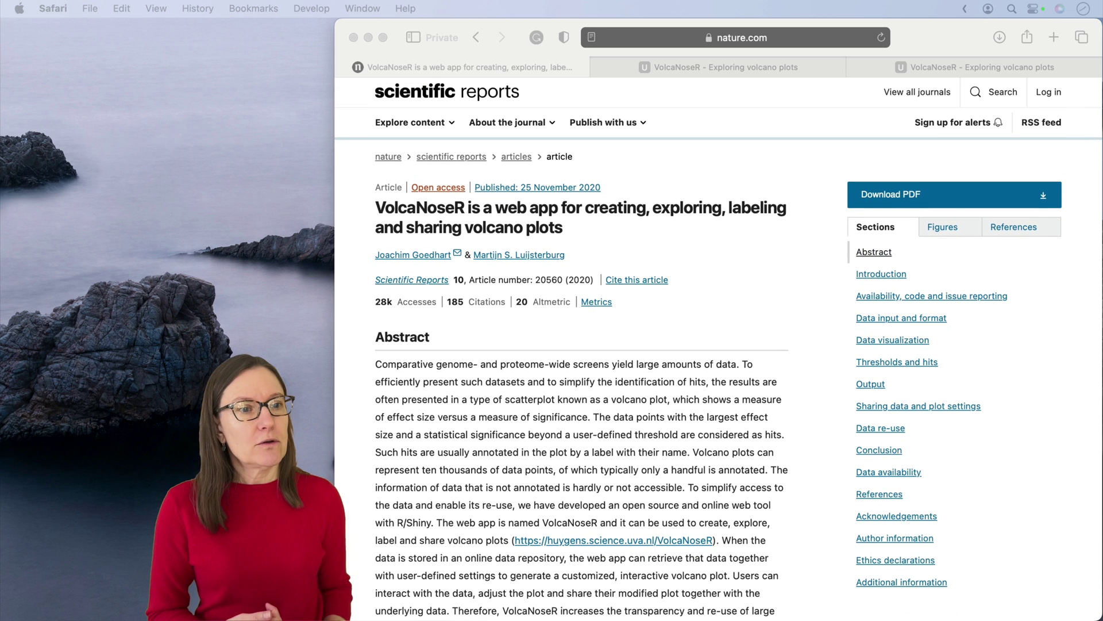
click(945, 229)
click(945, 229)
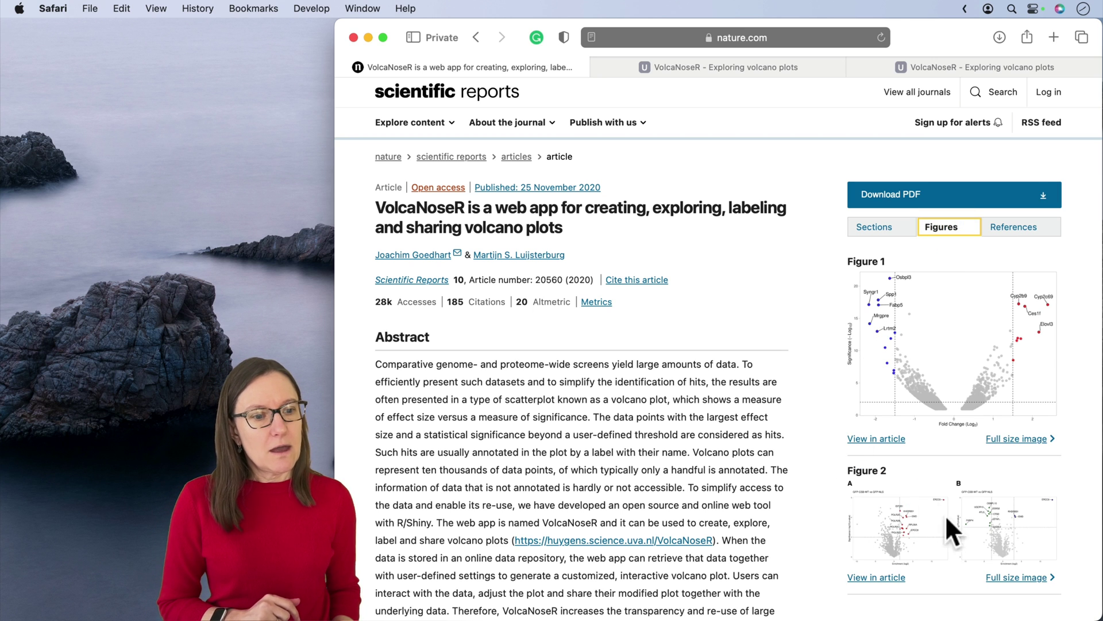
click(1013, 574)
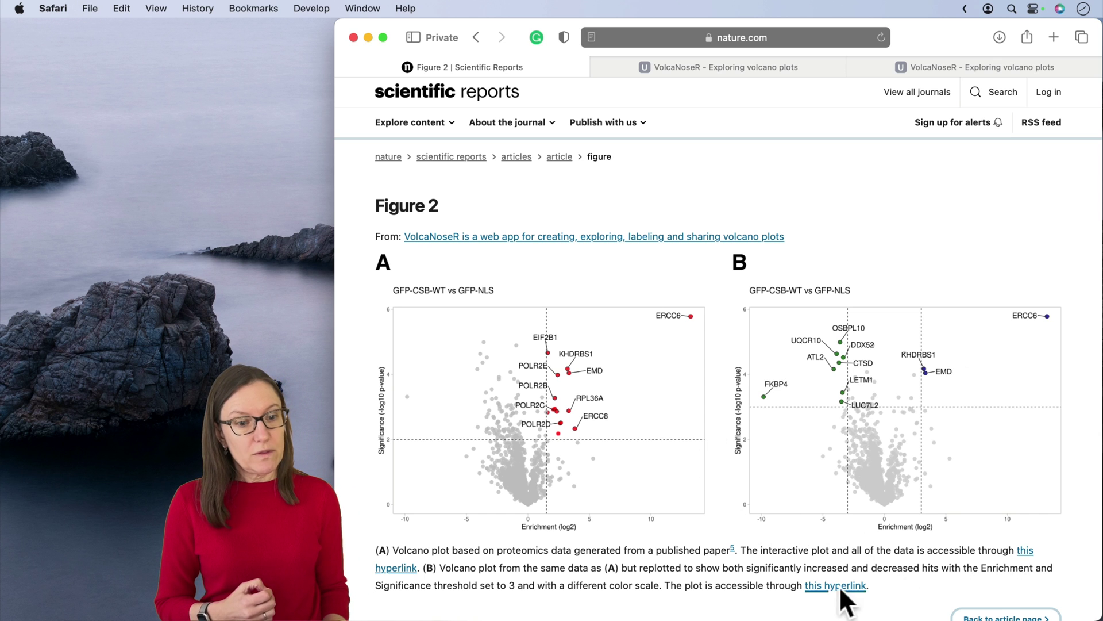
Switch to VolcaNoseR and show its Data tab with the data source and table.
click(743, 67)
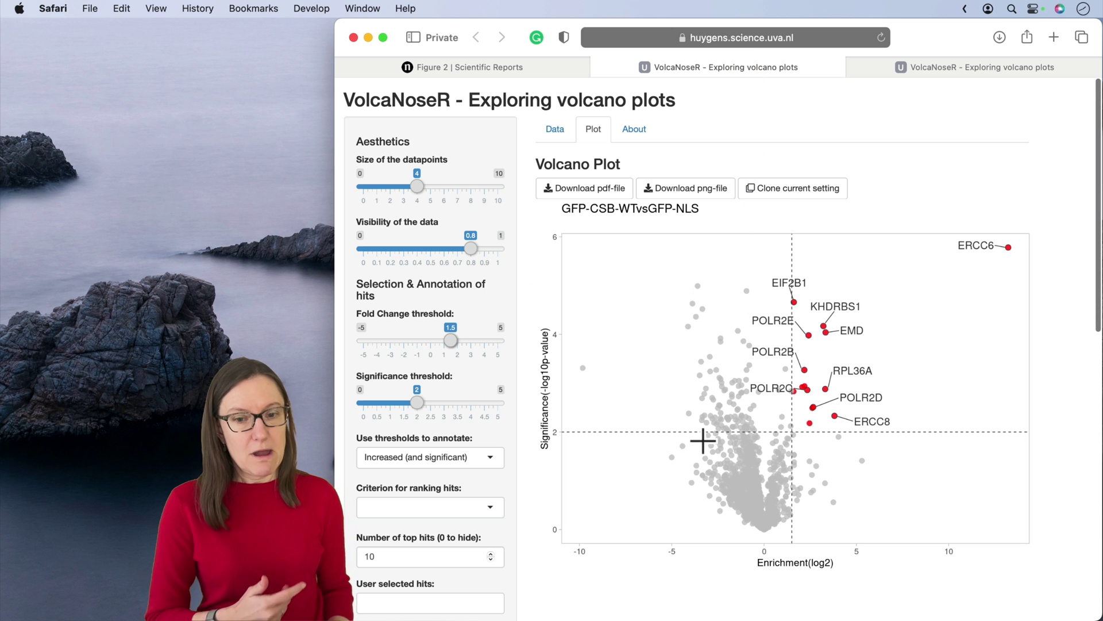
scroll(460, 390, down, 5)
scroll(459, 390, up, 5)
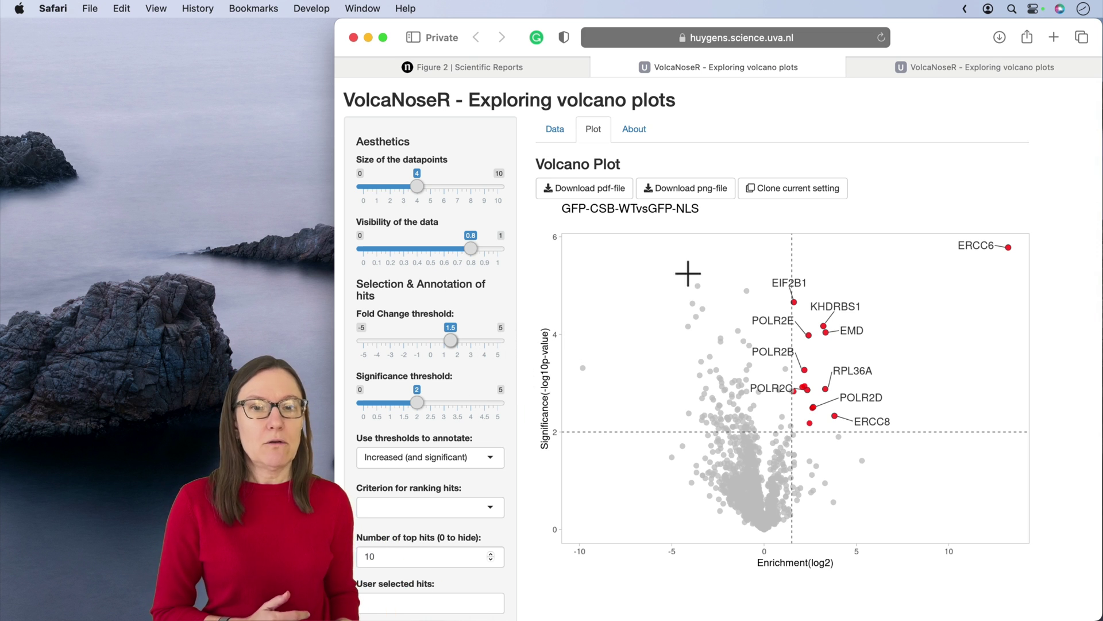
click(558, 129)
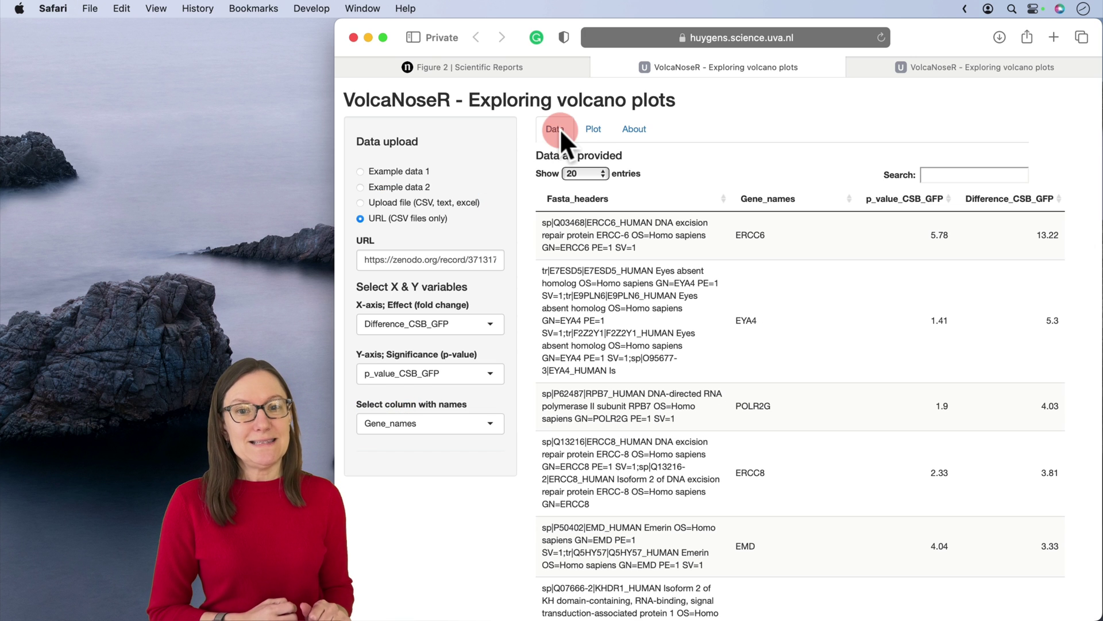
Copy the example dataset's full CSV URL from the data URL field.
click(423, 258)
click(362, 260)
drag(361, 260, 513, 260)
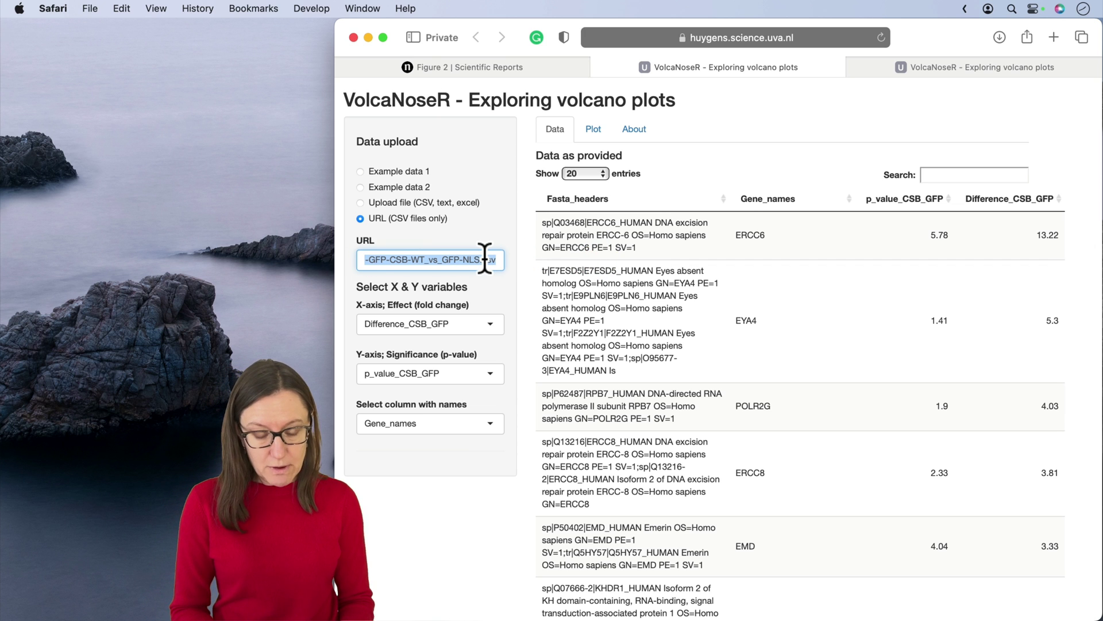
key(super+c)
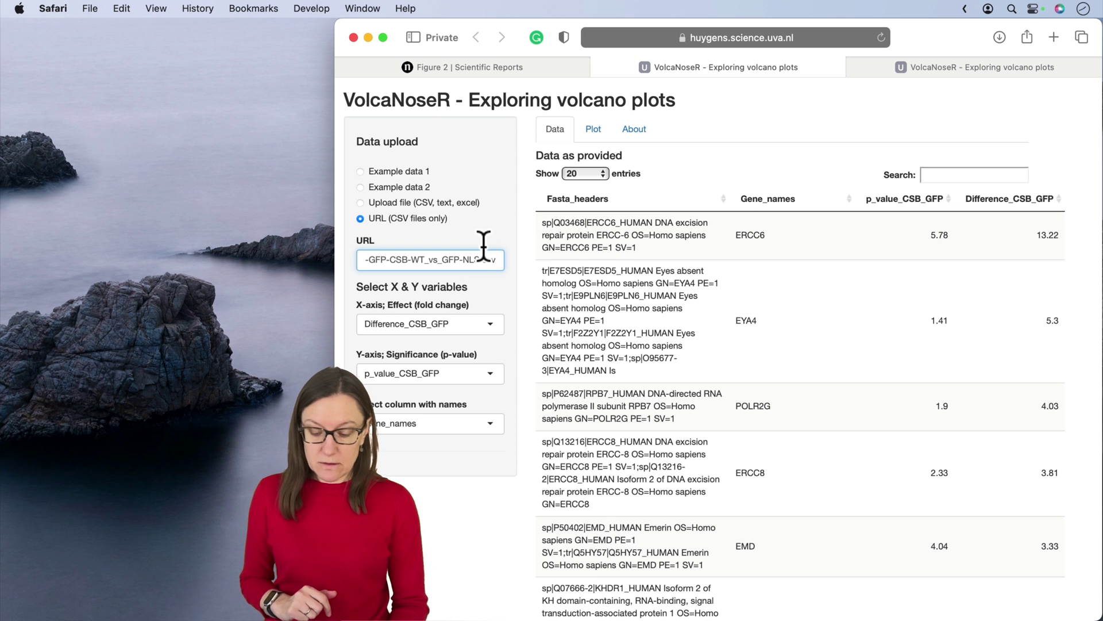
key(super+c)
drag(494, 260, 470, 259)
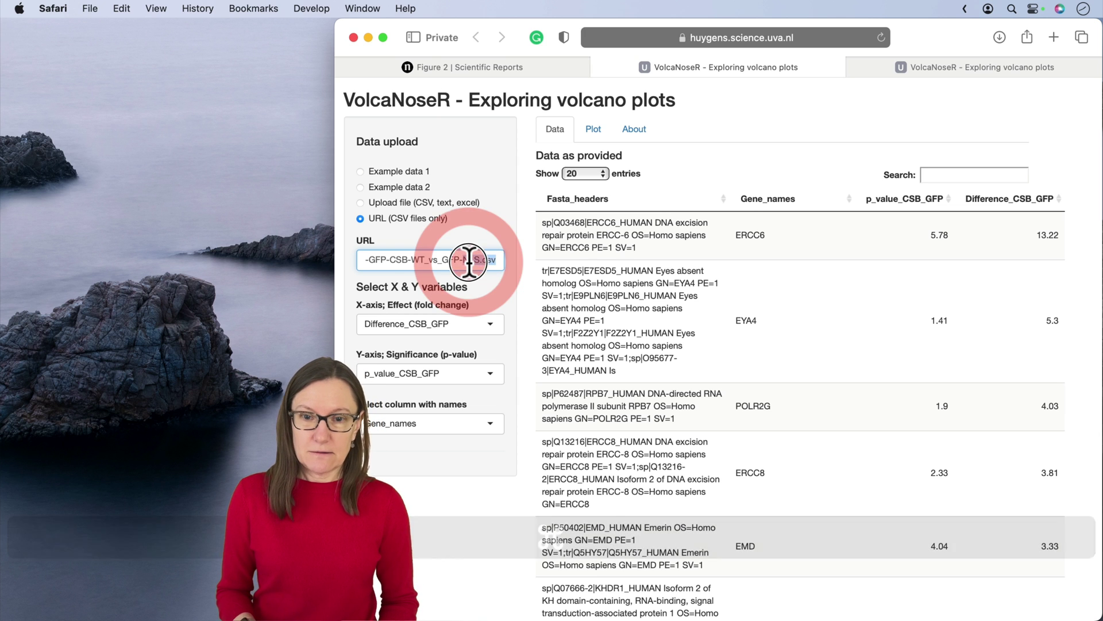
triple_click(469, 260)
key(super+c)
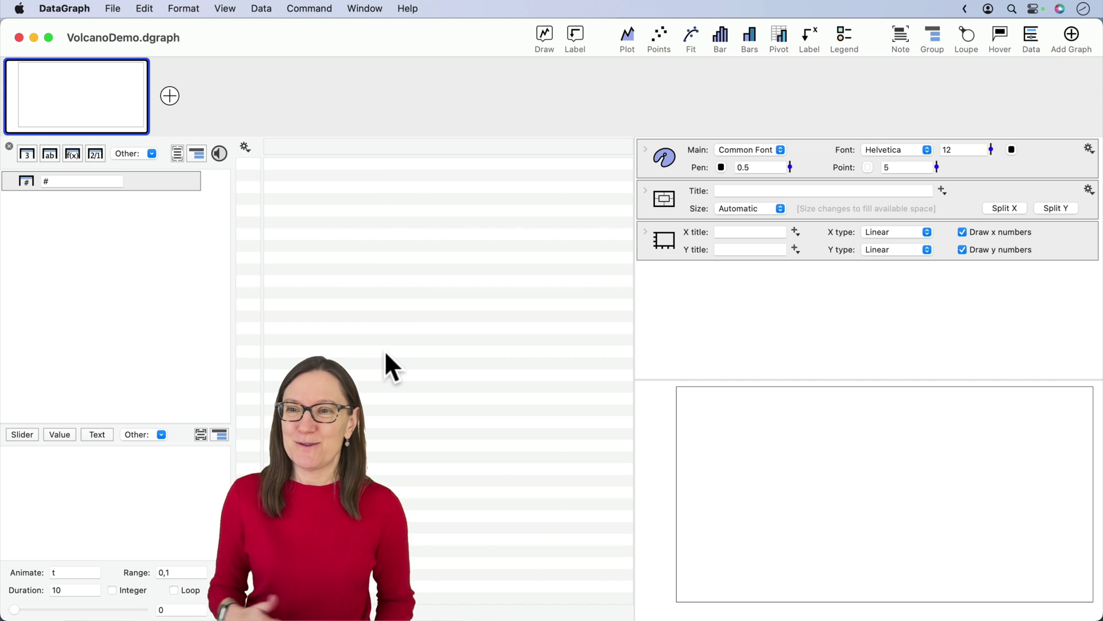
Add a Link to URL/File source in DataGraph and paste in the copied zenodo.org CSV URL.
click(152, 153)
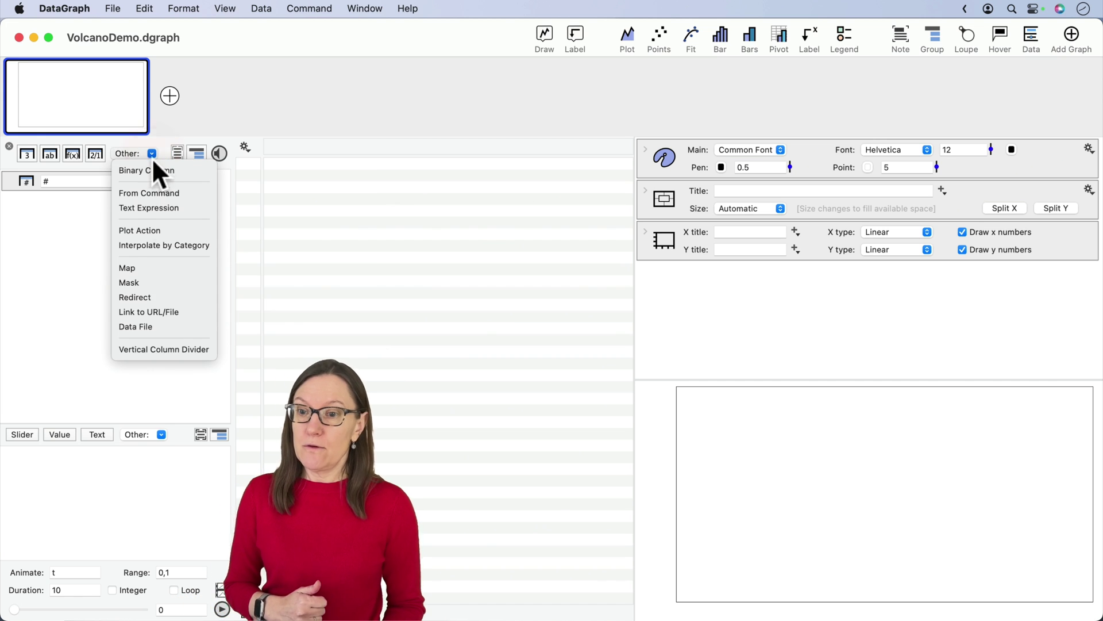
click(164, 312)
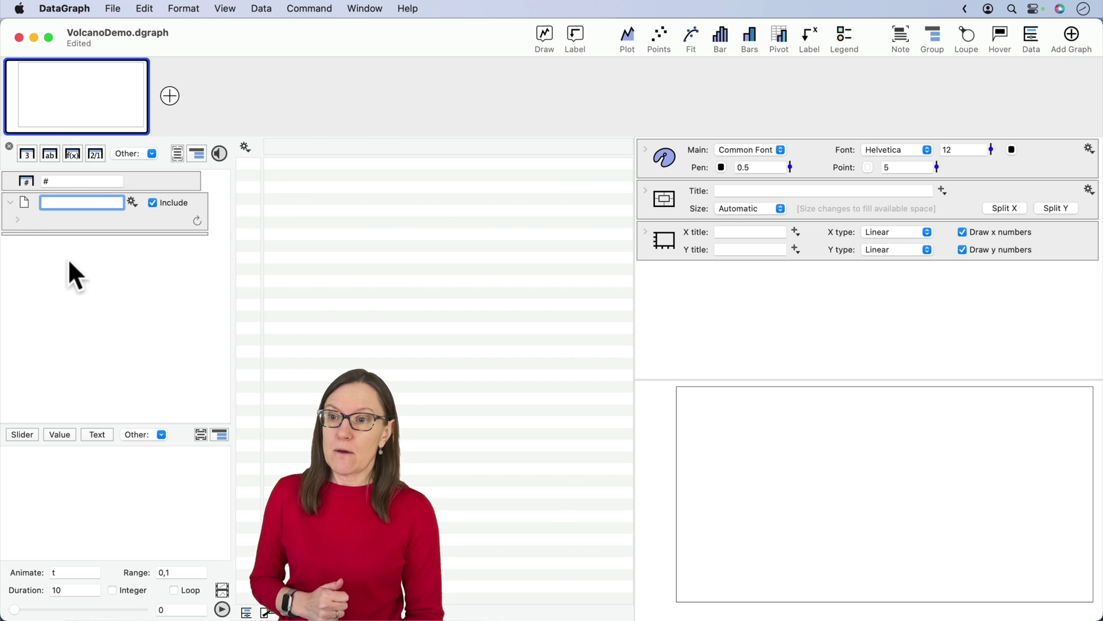
click(16, 219)
click(55, 239)
key(super+v)
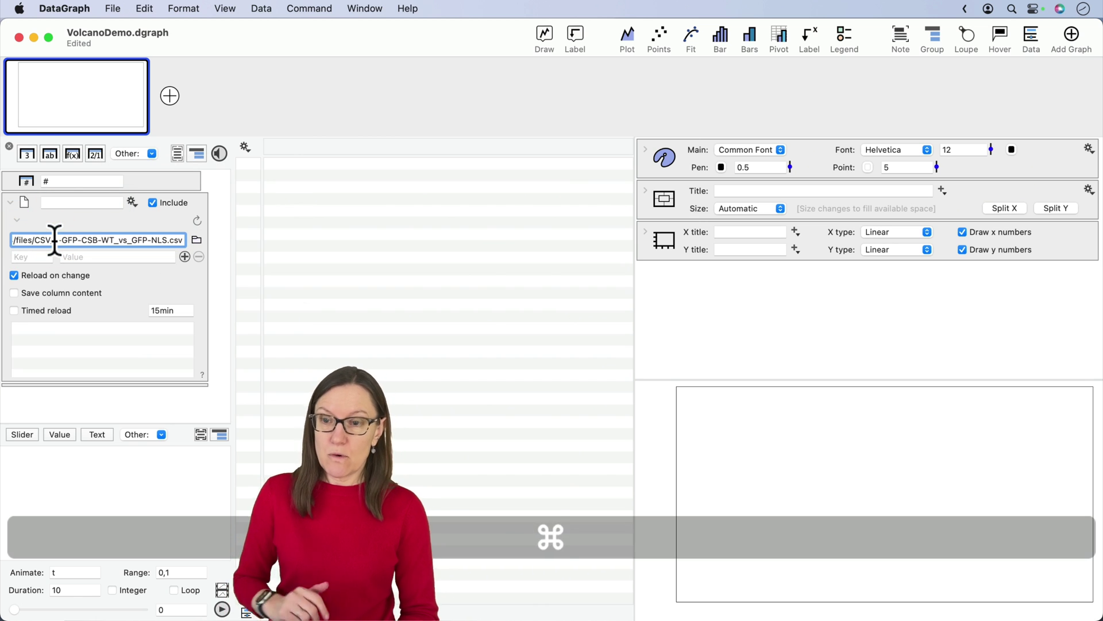
key(Return)
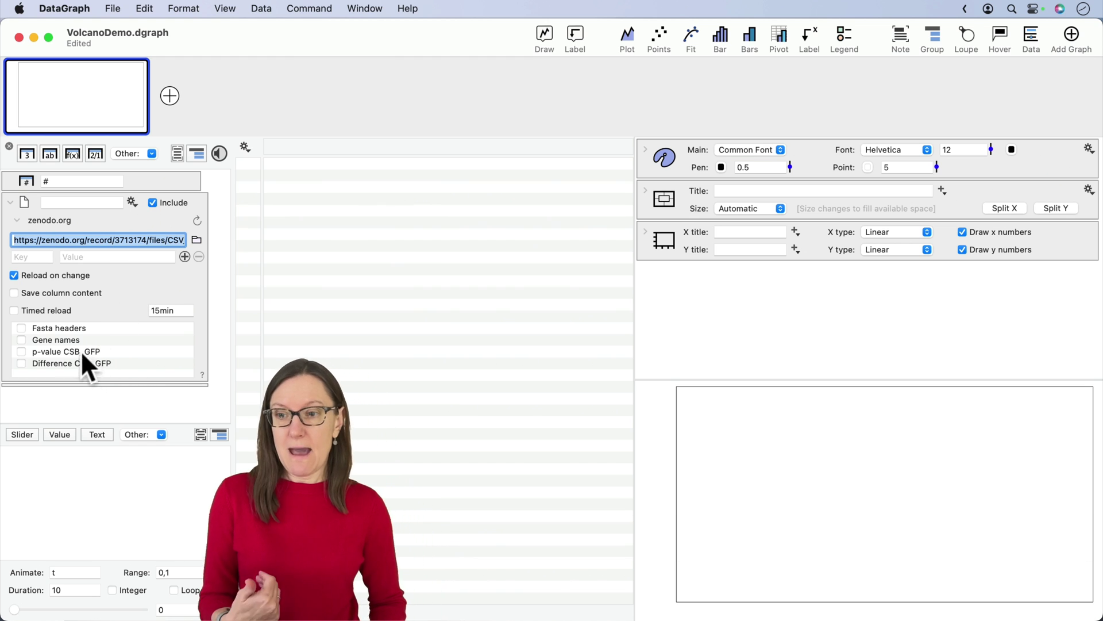
click(133, 220)
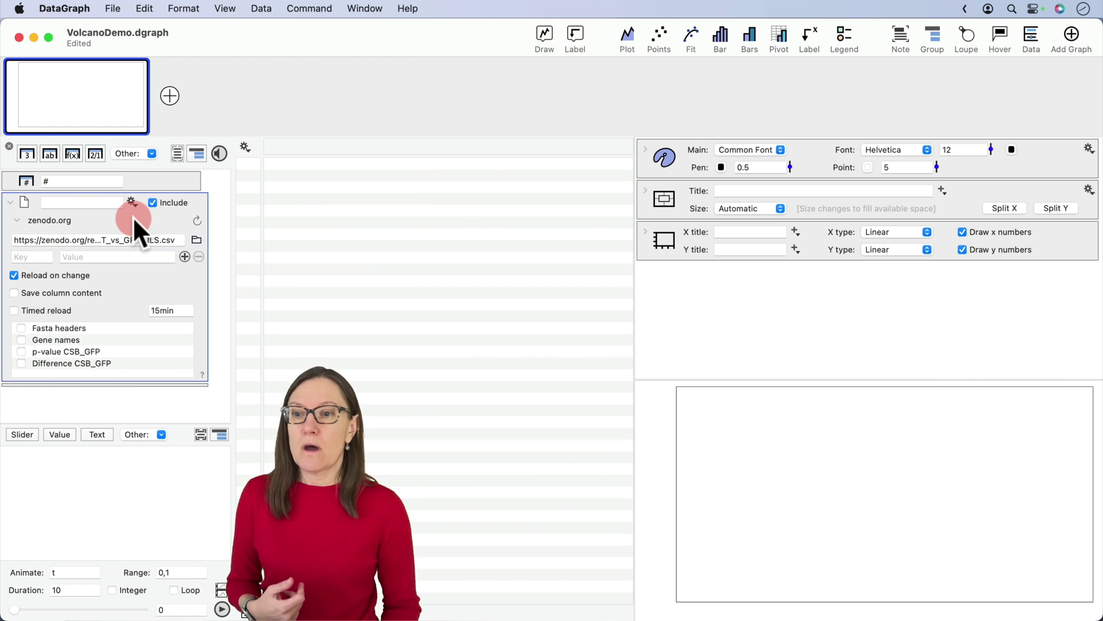
click(132, 200)
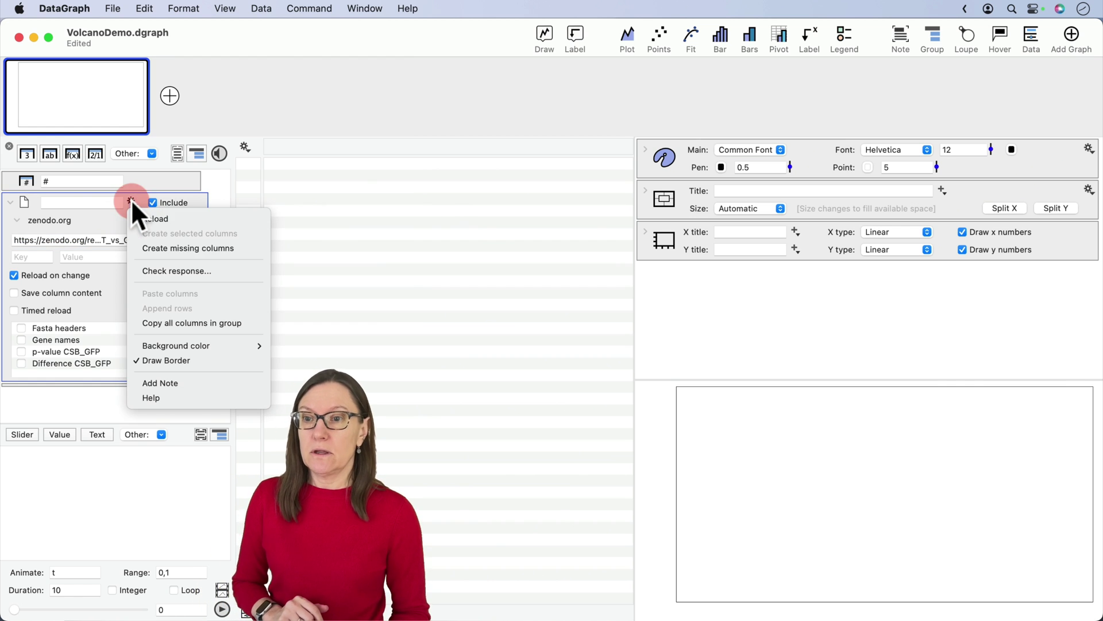
Create columns for all four CSV fields, then delete the Fasta headers column.
click(175, 248)
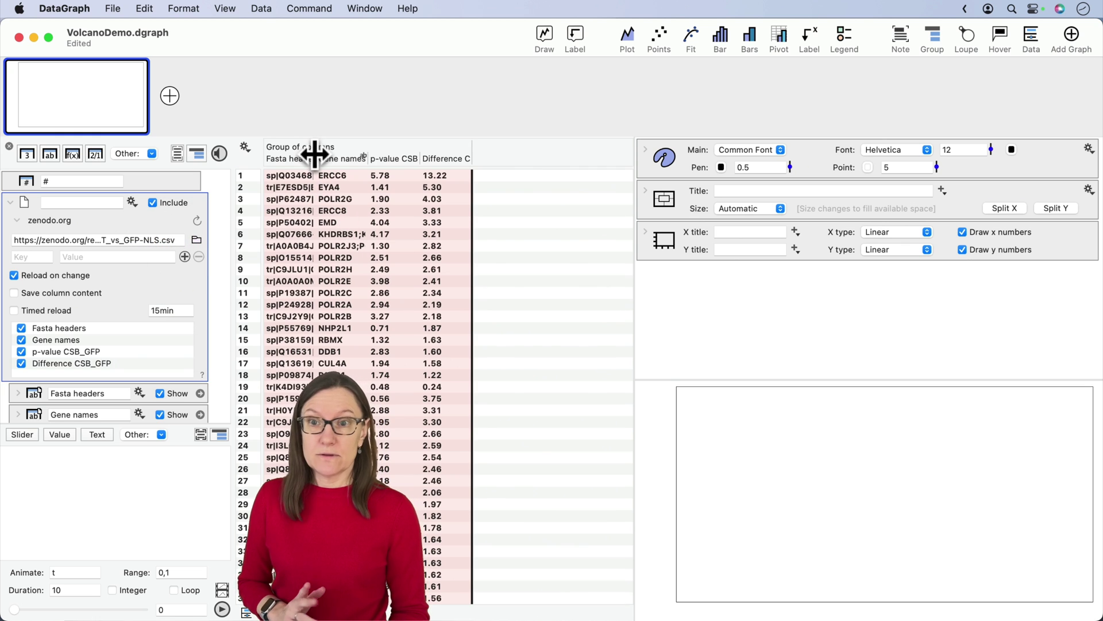
drag(315, 154, 380, 155)
scroll(408, 301, down, 5)
scroll(405, 288, up, 5)
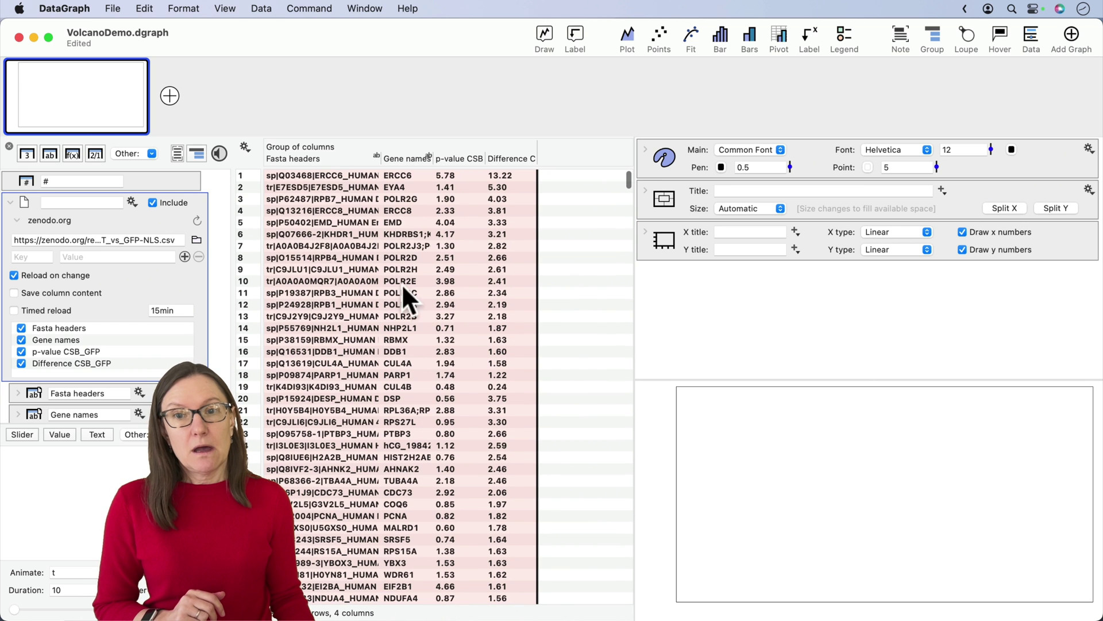
click(334, 153)
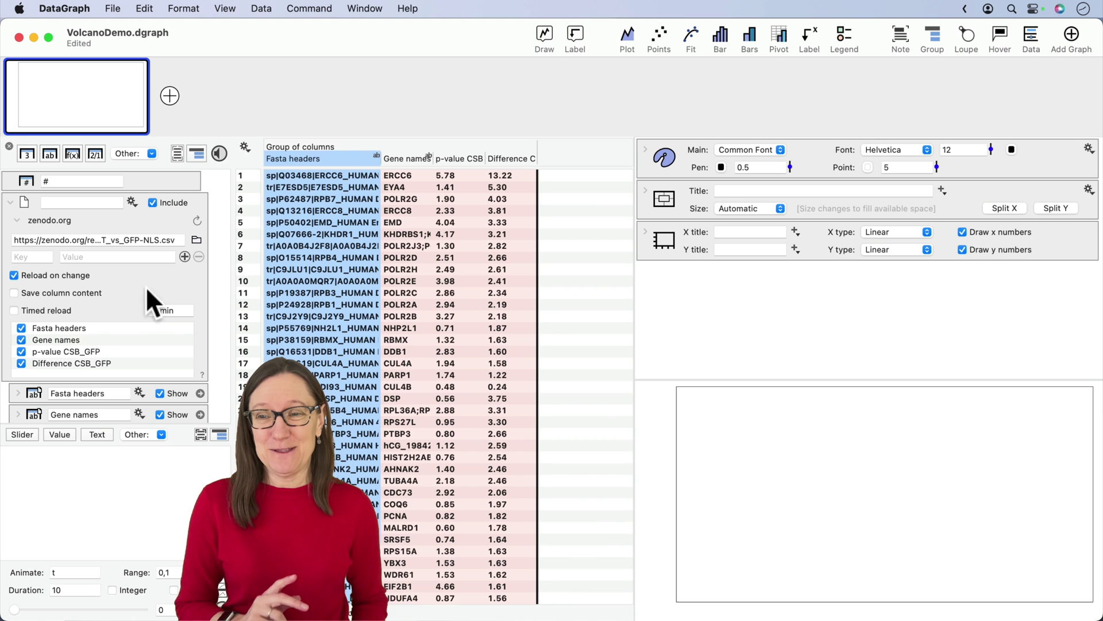
click(33, 391)
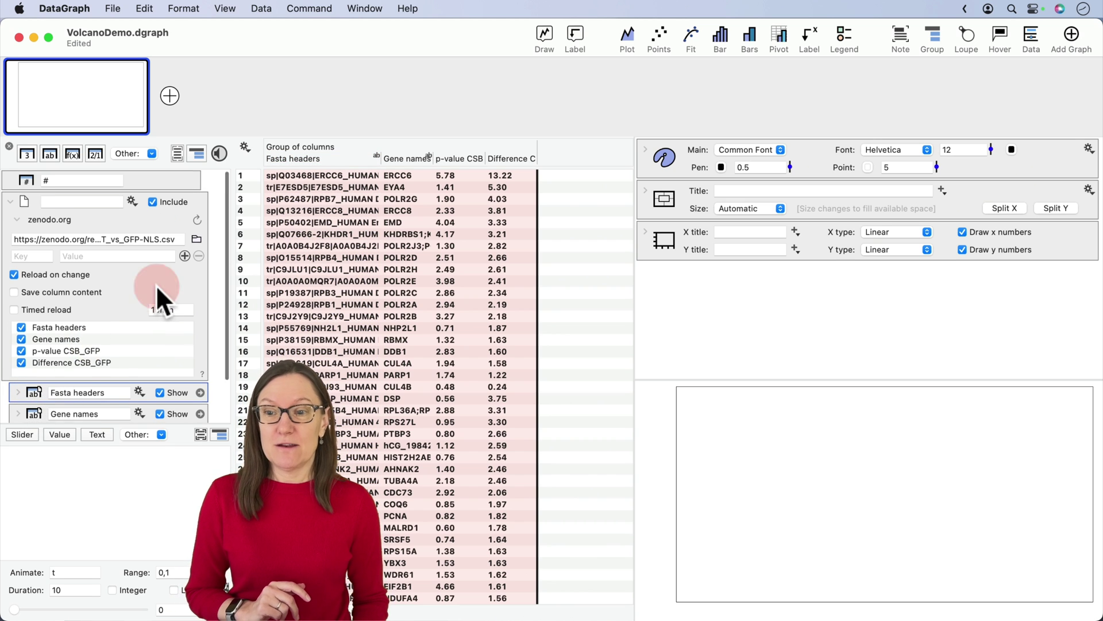
scroll(154, 285, down, 2)
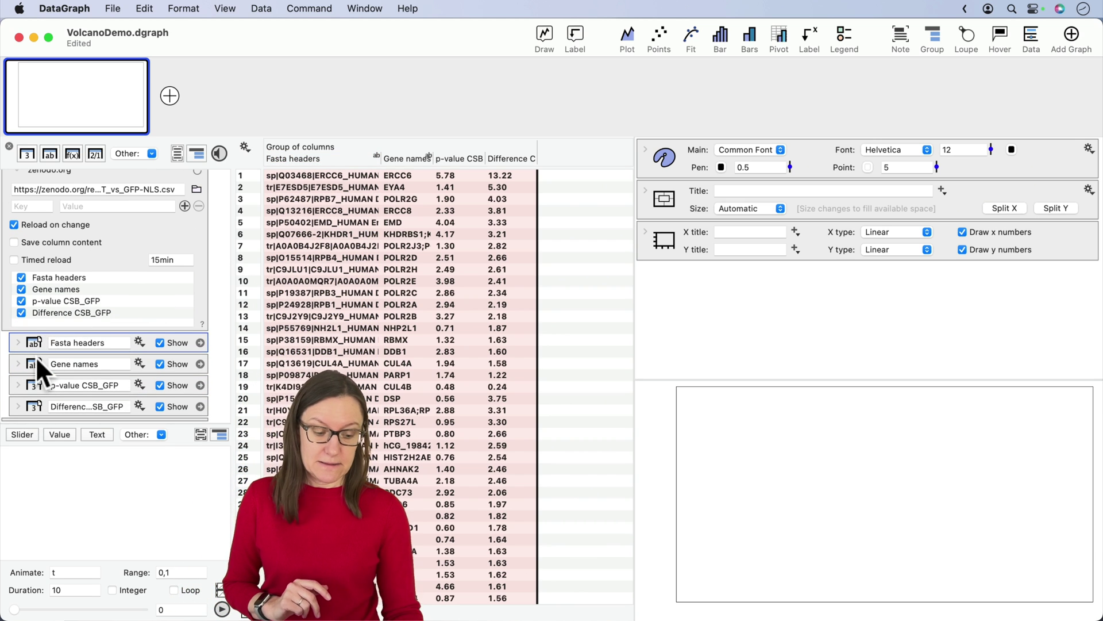
key(BackSpace)
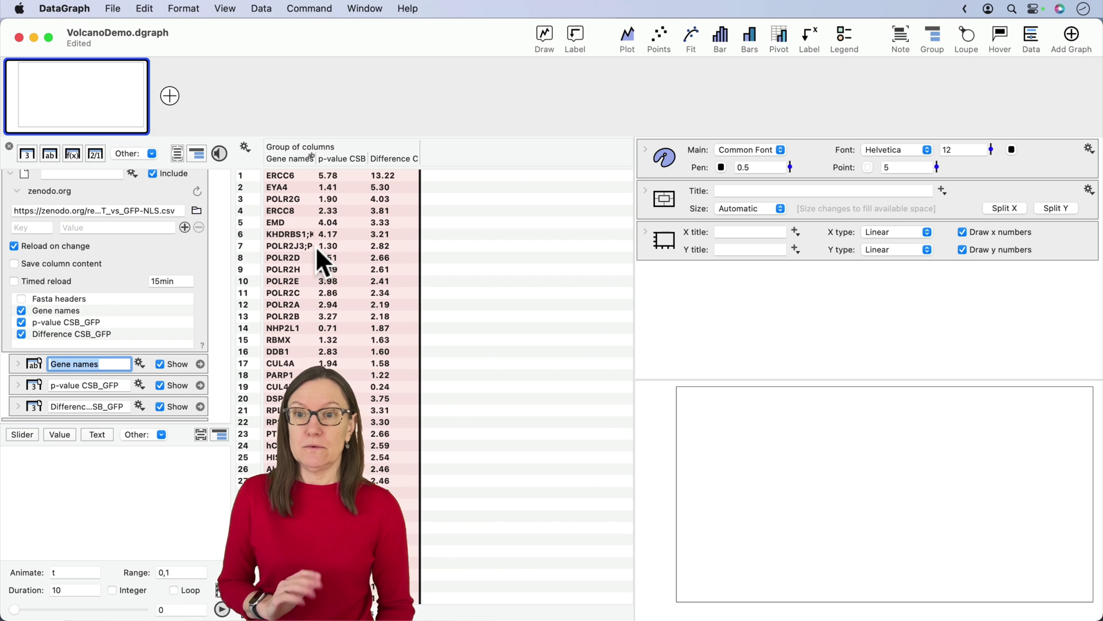
Move the p-value CSB_GFP column so it follows Difference CSB_GFP.
drag(316, 158, 363, 157)
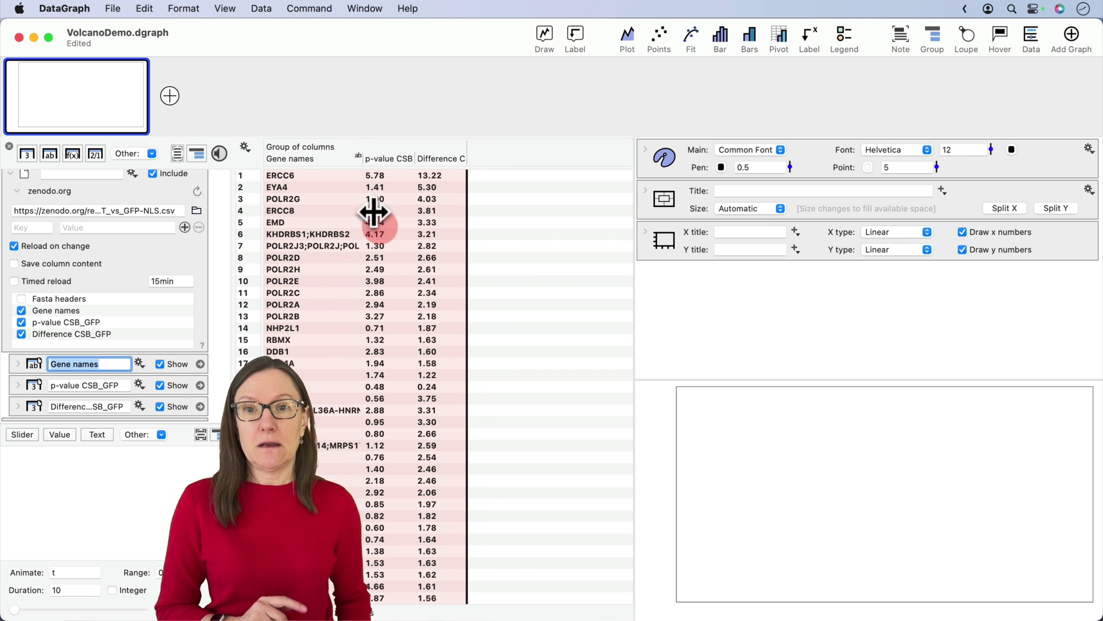
click(320, 159)
click(320, 159)
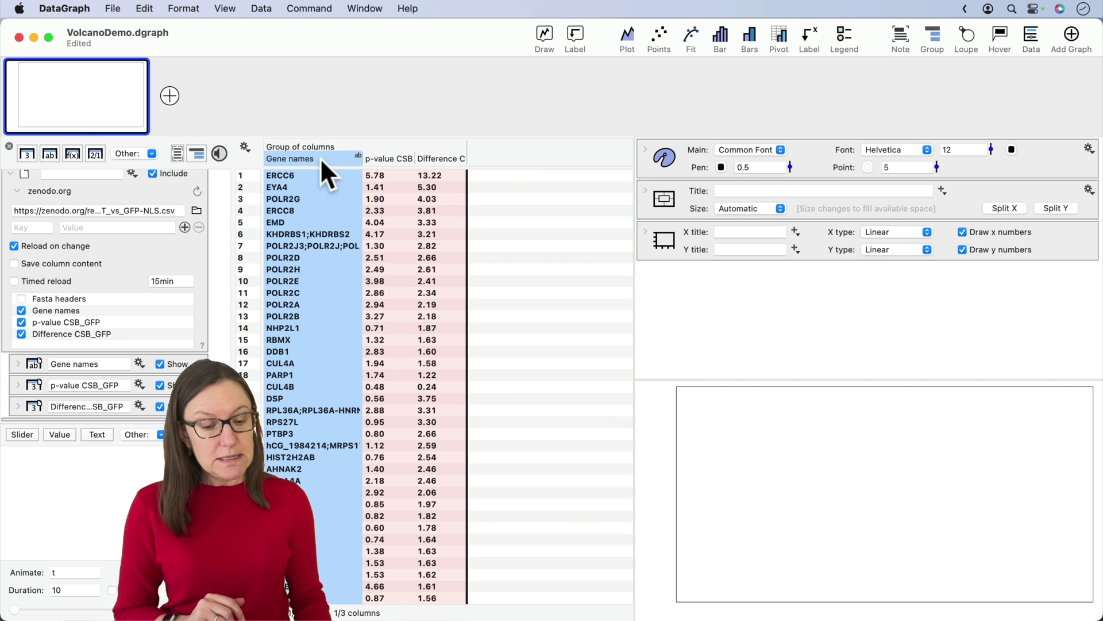
drag(395, 153, 492, 152)
click(445, 154)
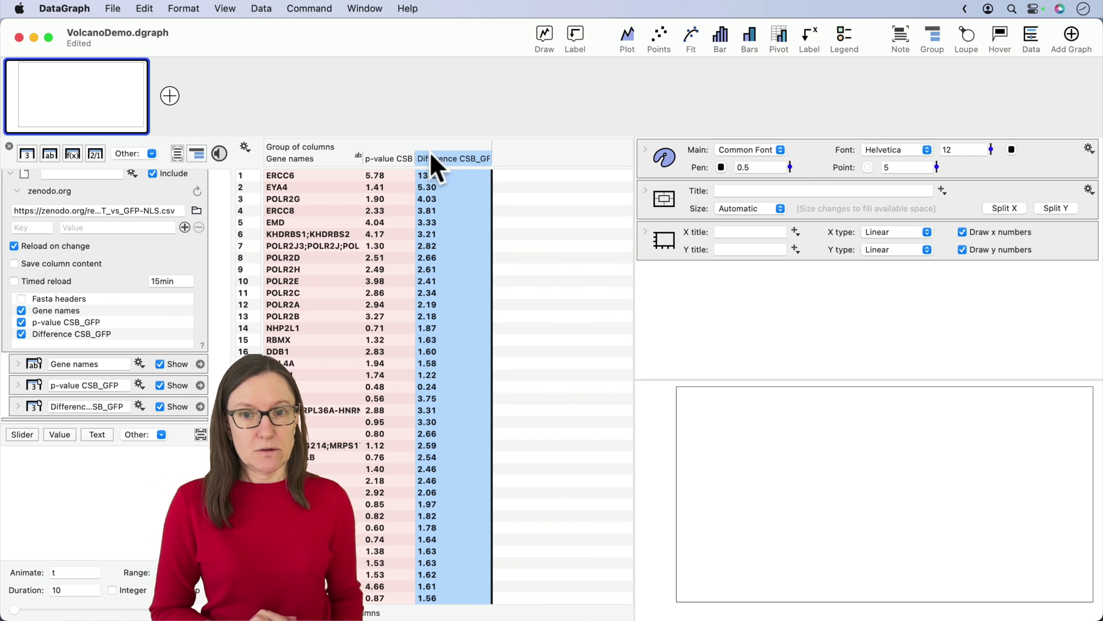
click(389, 155)
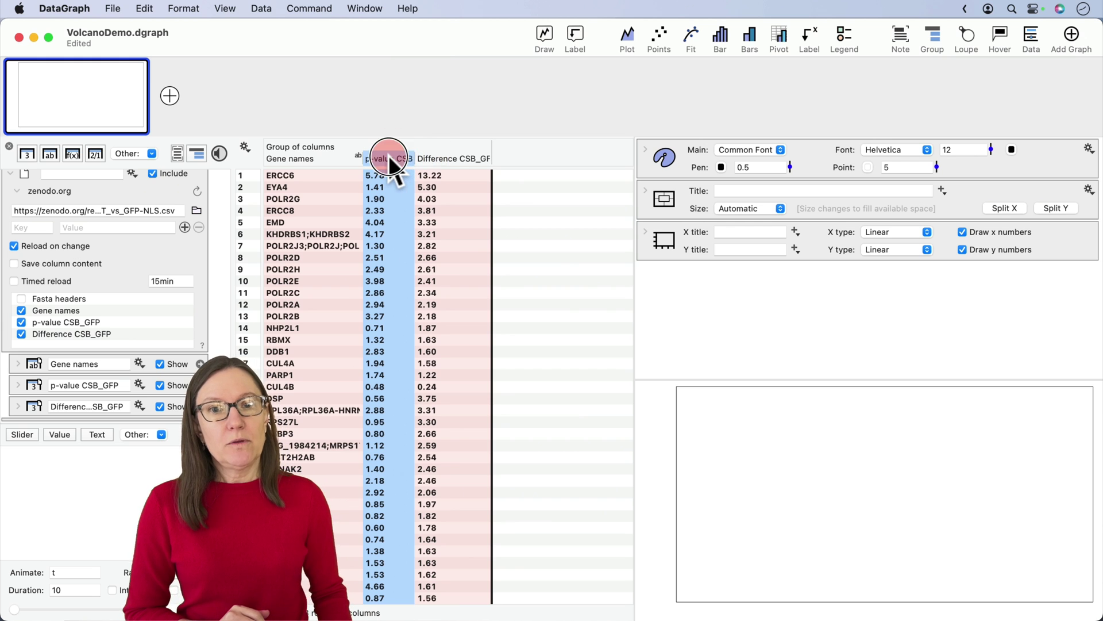
drag(389, 157, 460, 156)
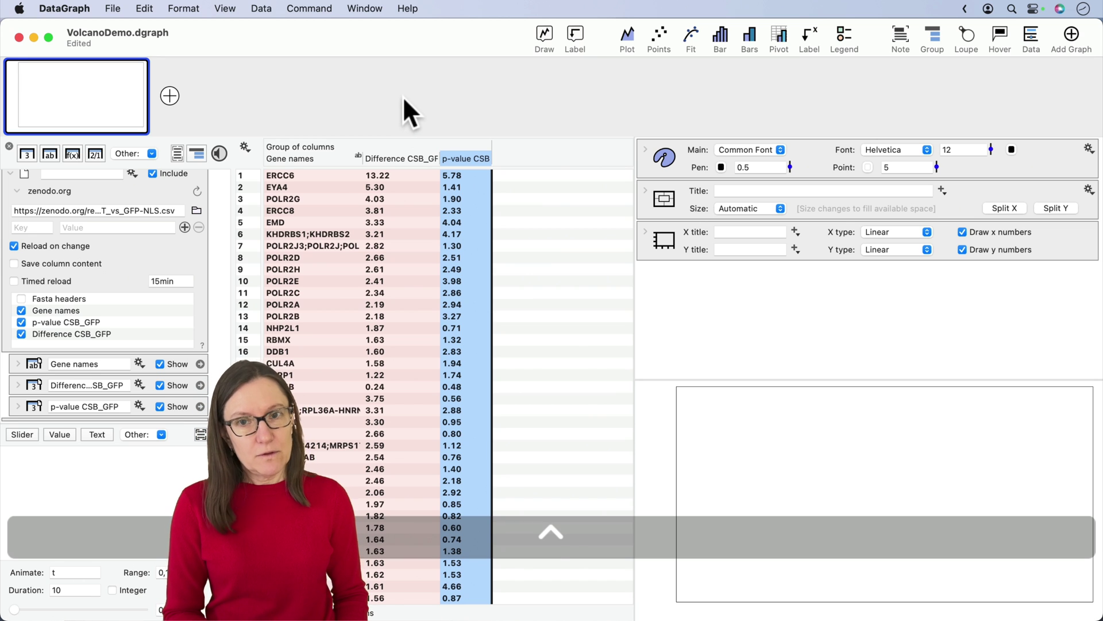
key(ctrl+a)
drag(402, 95, 401, 145)
key(ctrl+a)
drag(467, 95, 467, 143)
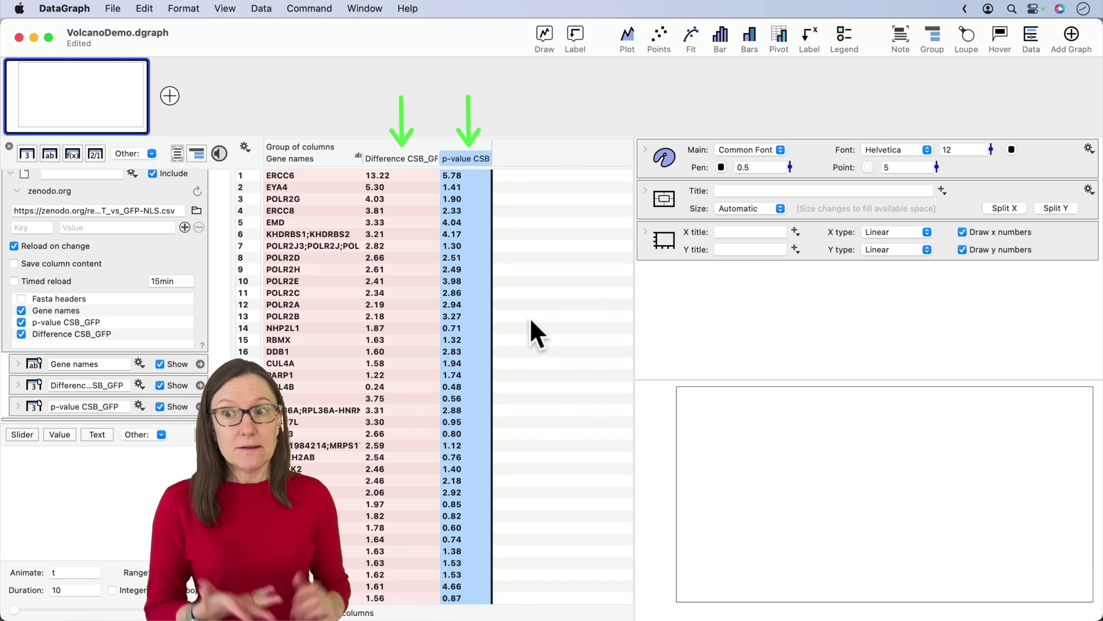
Name the linked zenodo.org data source 'Data'.
click(16, 191)
click(71, 201)
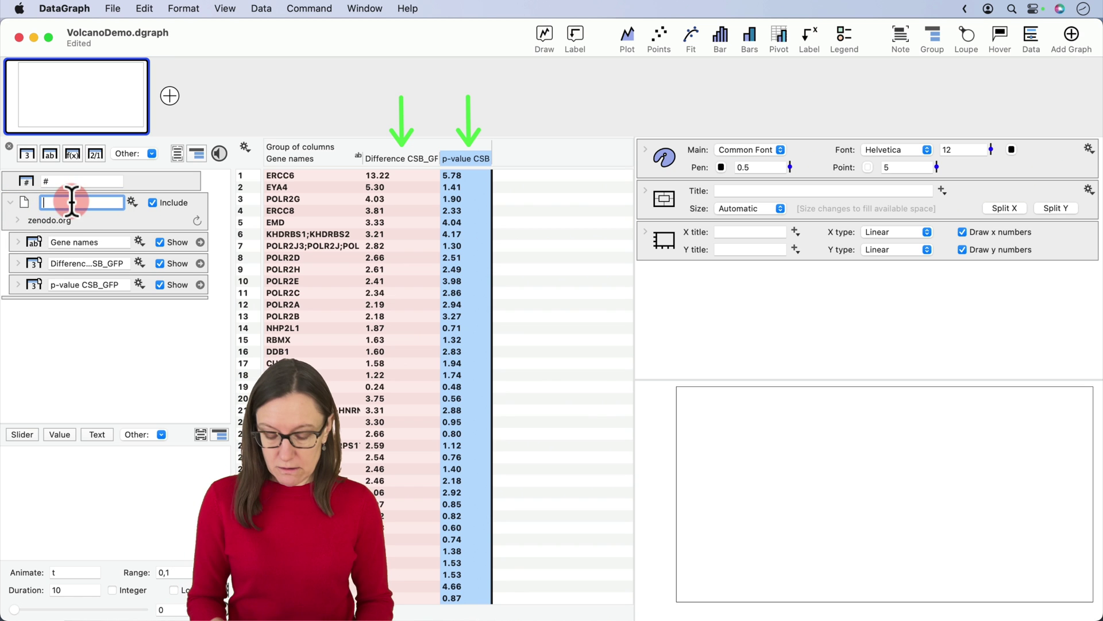
text(Data)
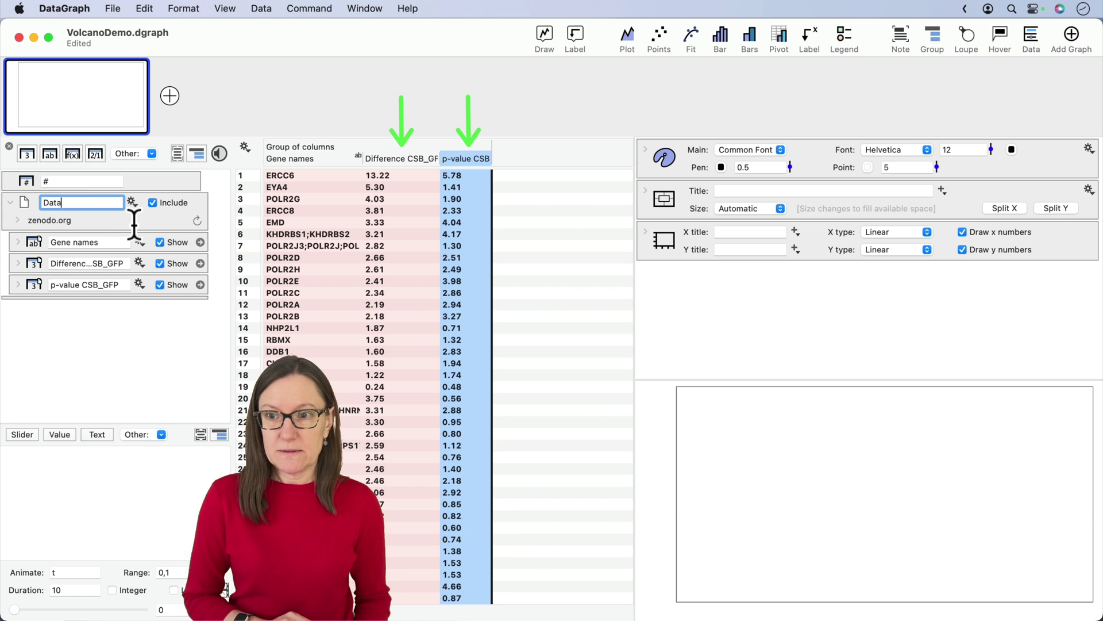
click(132, 222)
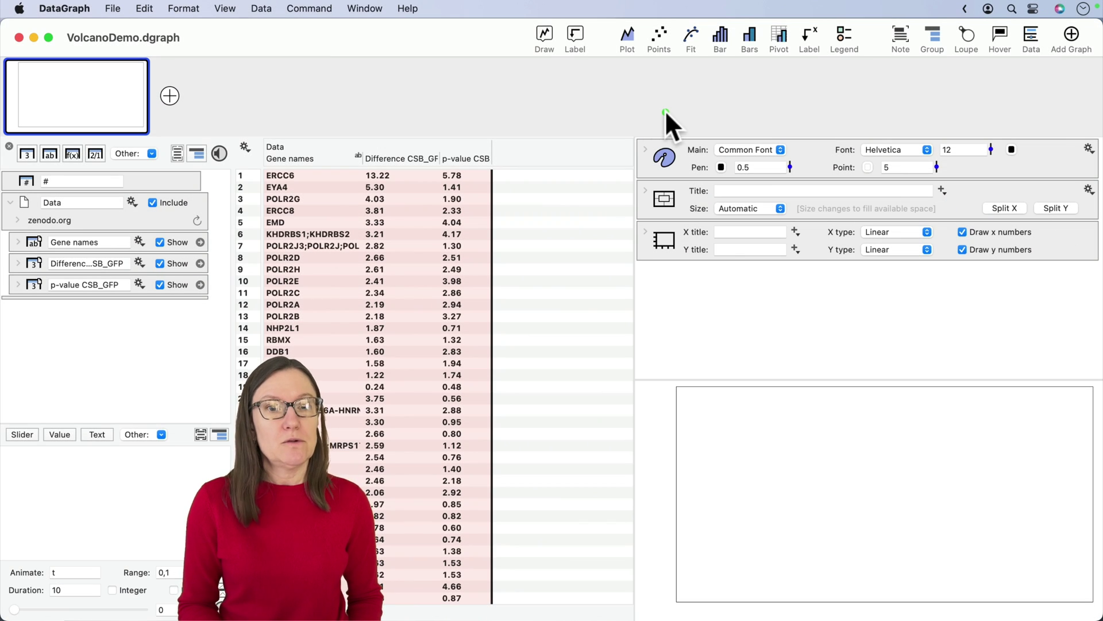
Select the Difference CSB_GFP and p-value CSB_GFP columns together.
drag(664, 109, 659, 66)
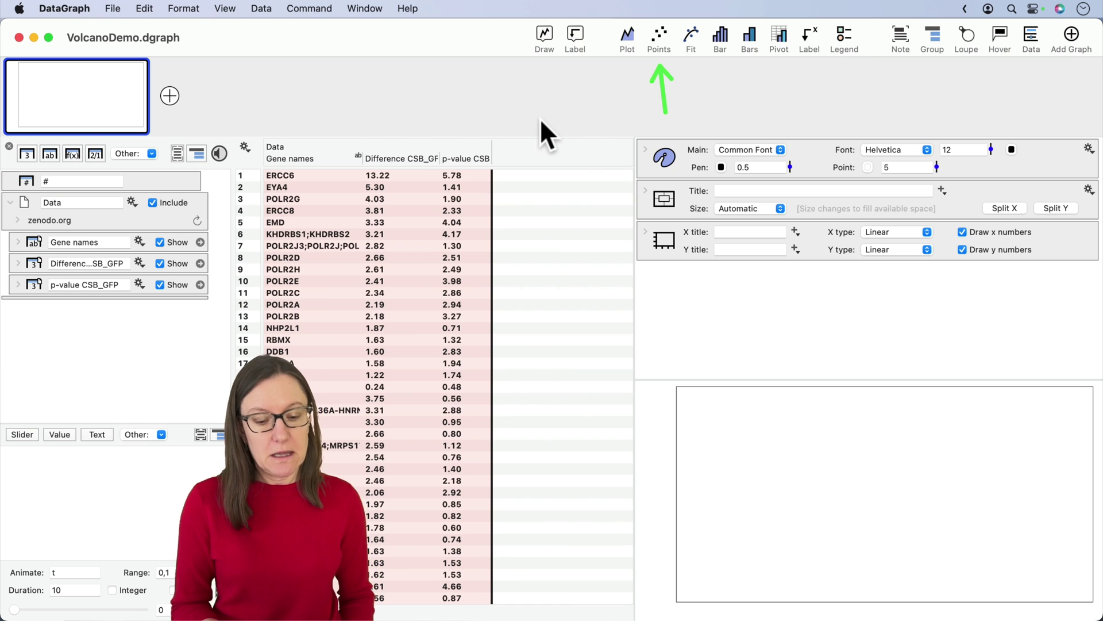
click(409, 158)
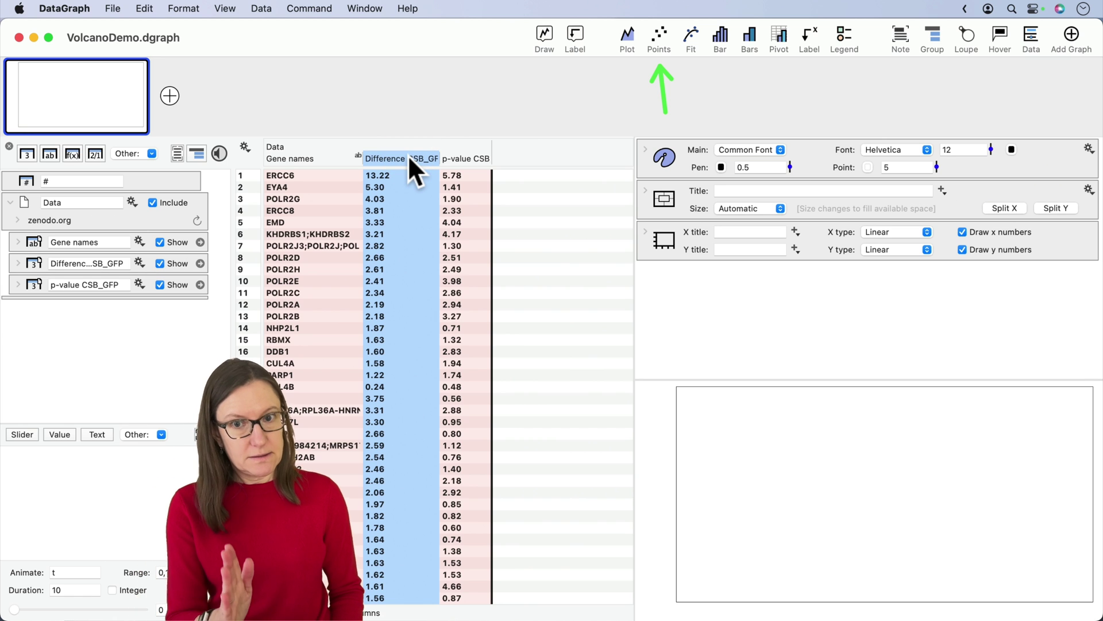
super+click(467, 158)
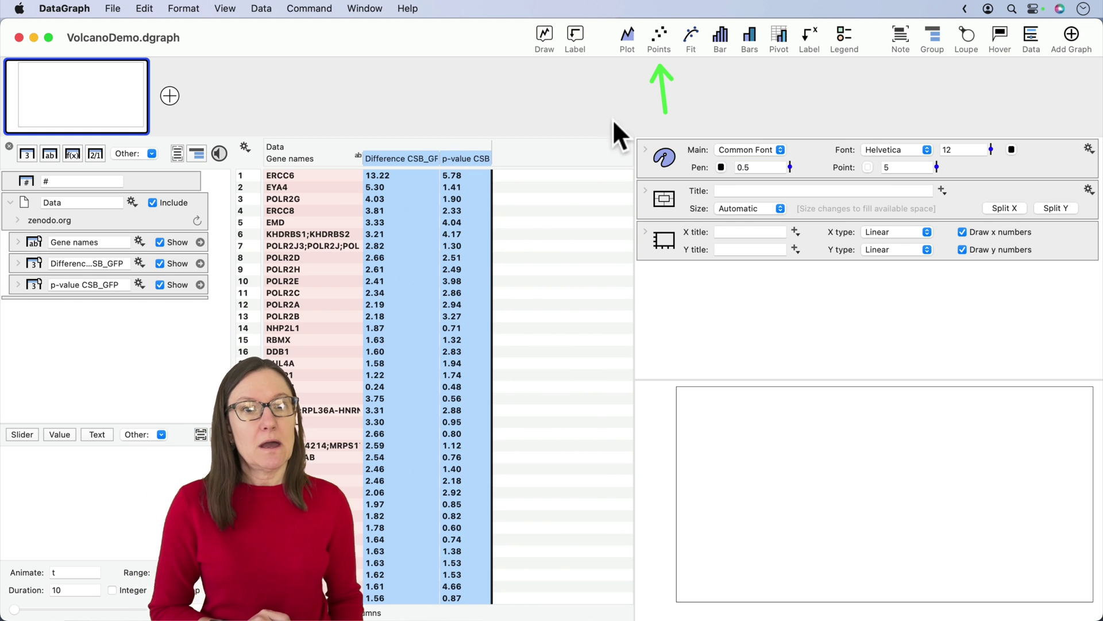
Plot the selected columns as a Points scatter plot showing the volcano shape.
click(661, 38)
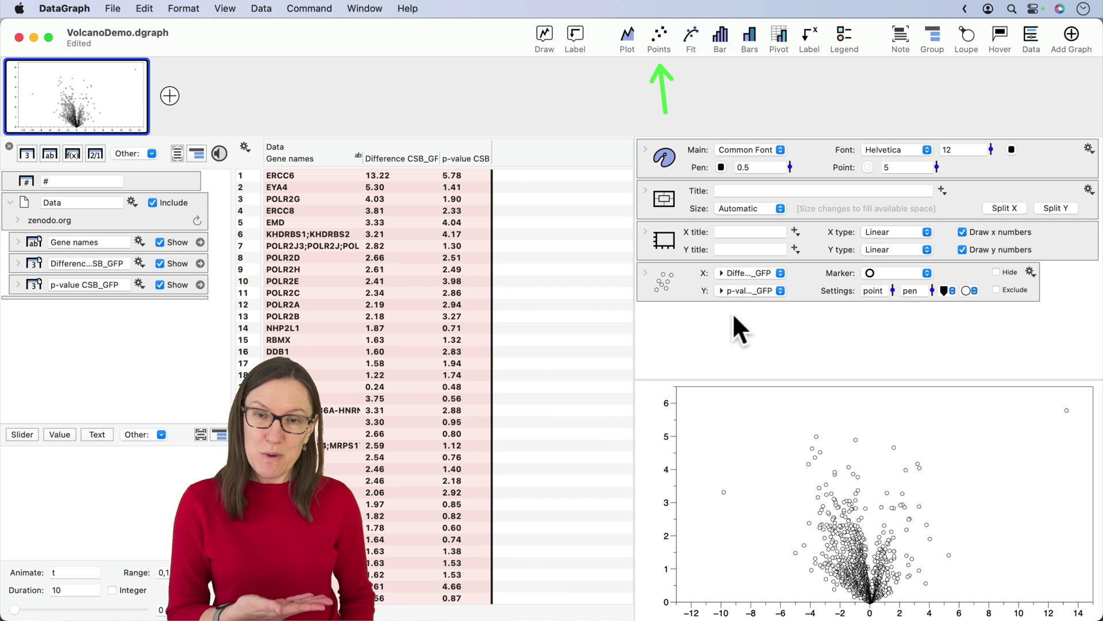
mouse_move(818, 482)
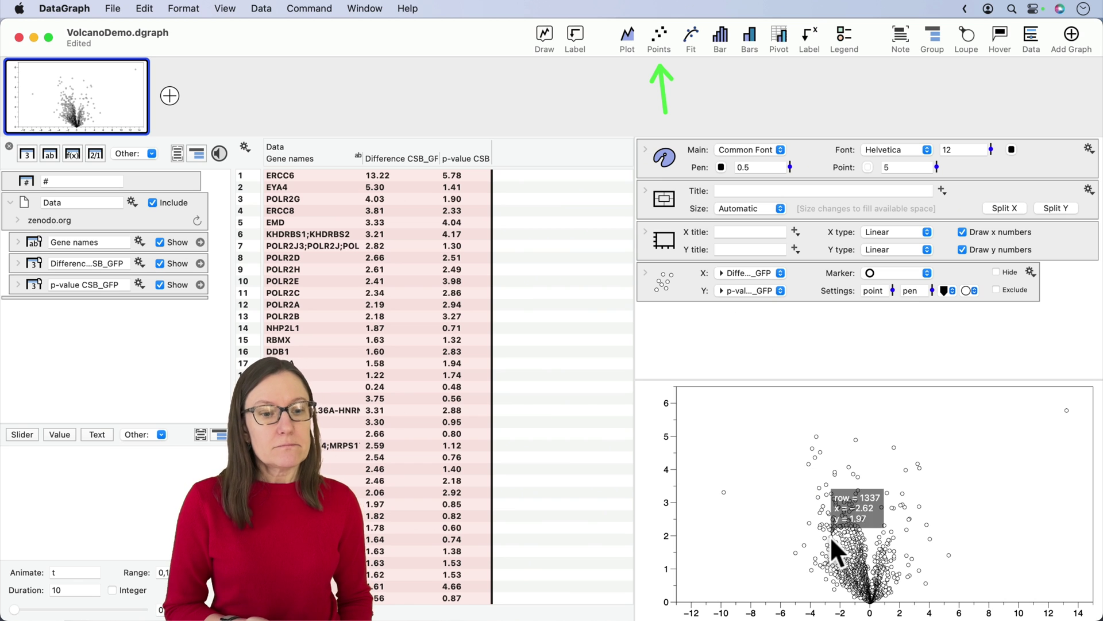
mouse_move(815, 446)
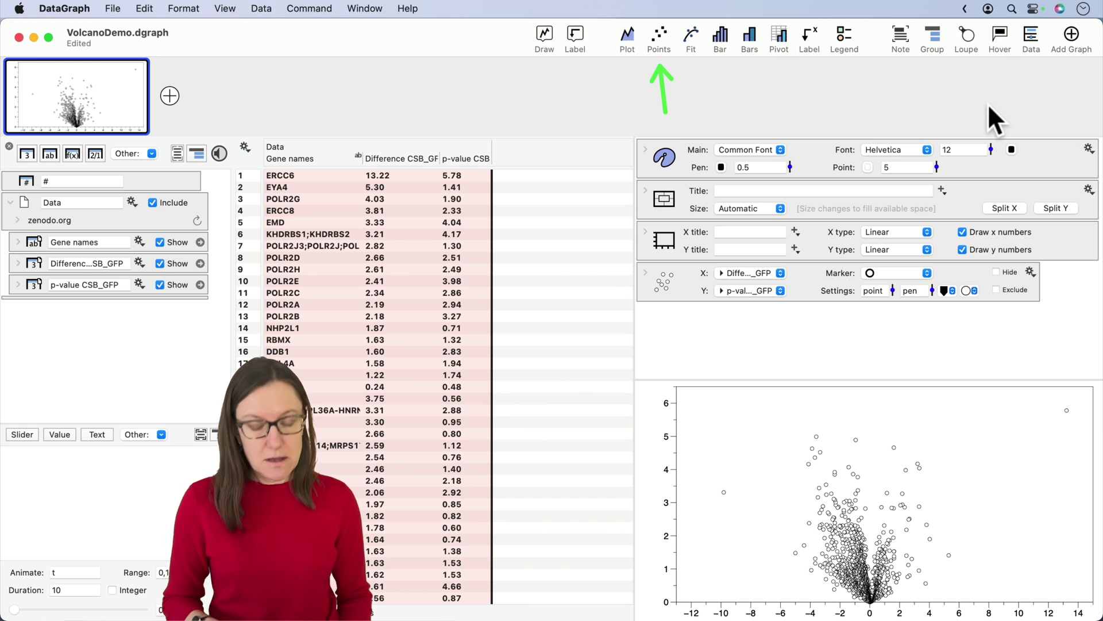
drag(991, 115, 995, 69)
Turn on hover readouts and check values of several plotted points.
click(999, 28)
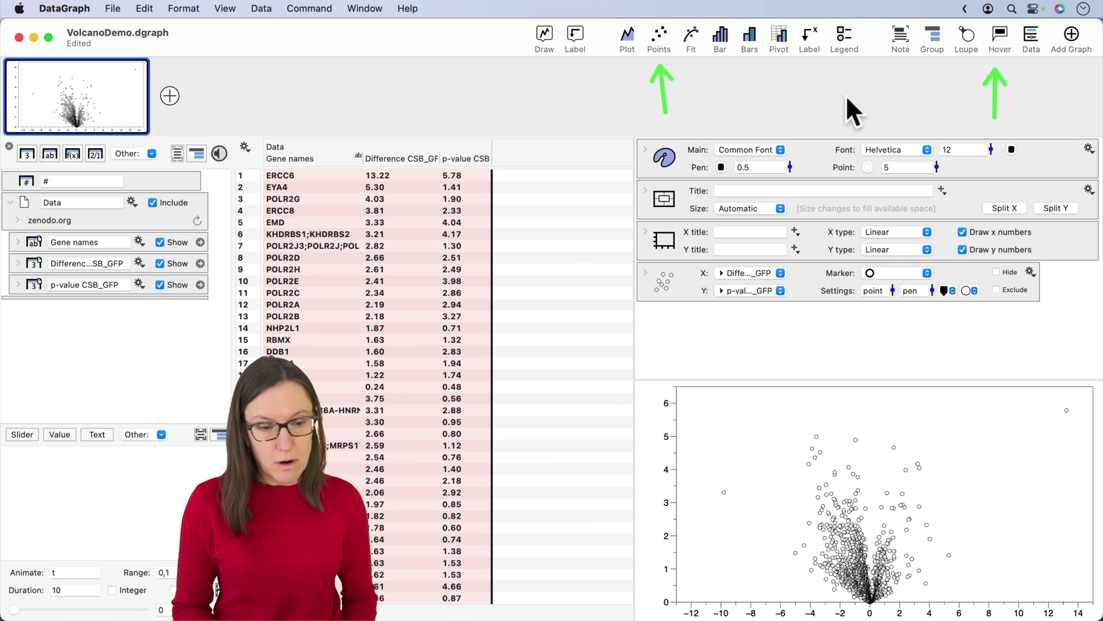
mouse_move(809, 432)
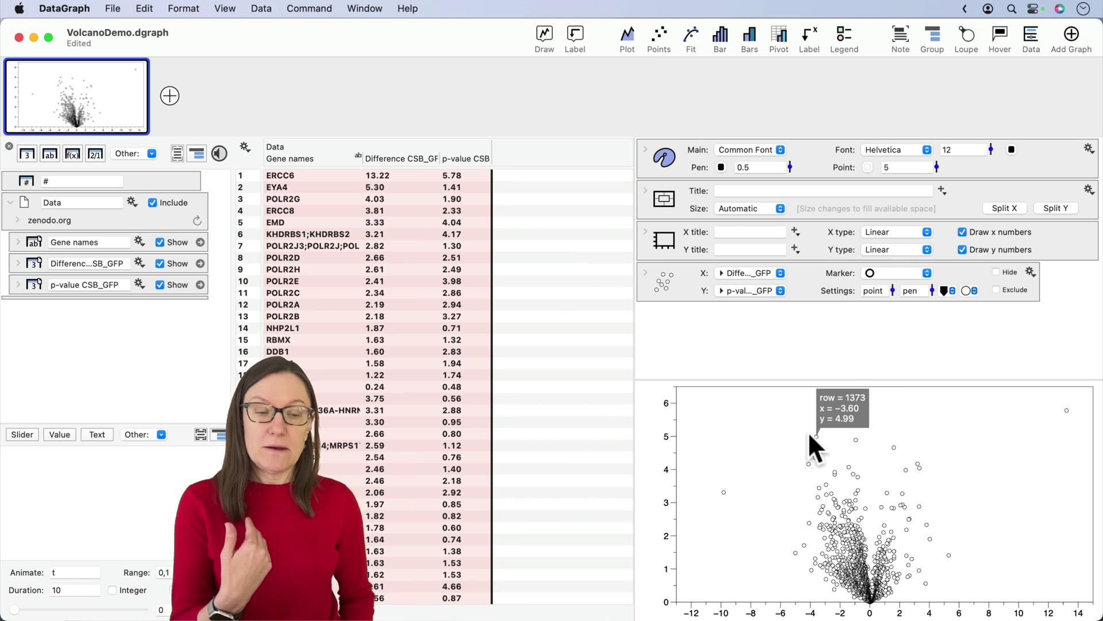
mouse_move(817, 452)
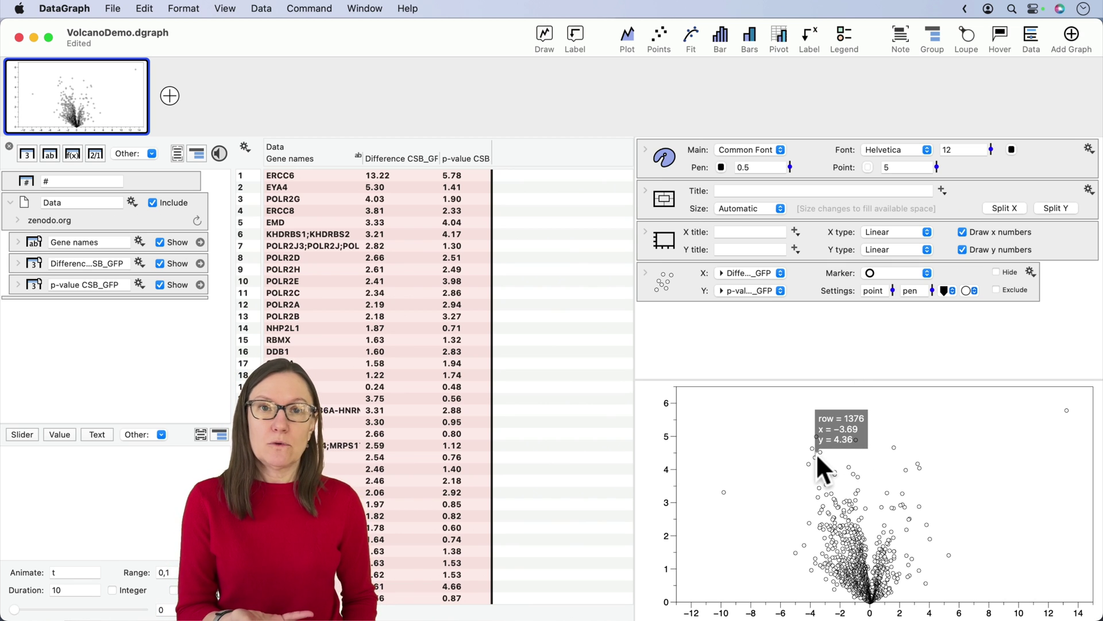
mouse_move(858, 467)
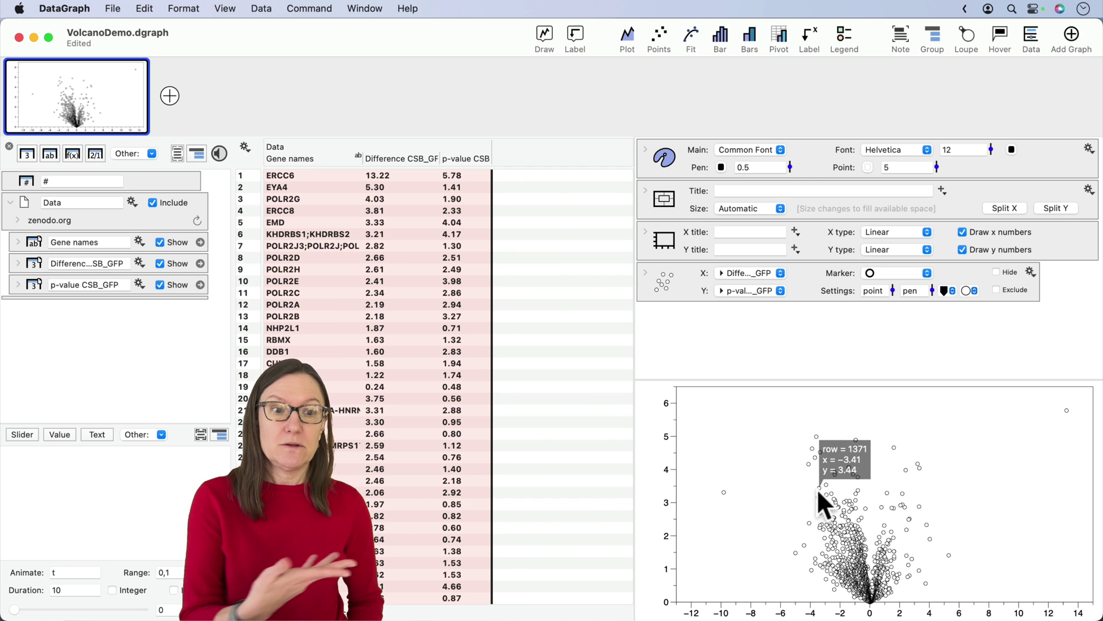
Set the scatter points' hover label to the Gene names column.
click(645, 270)
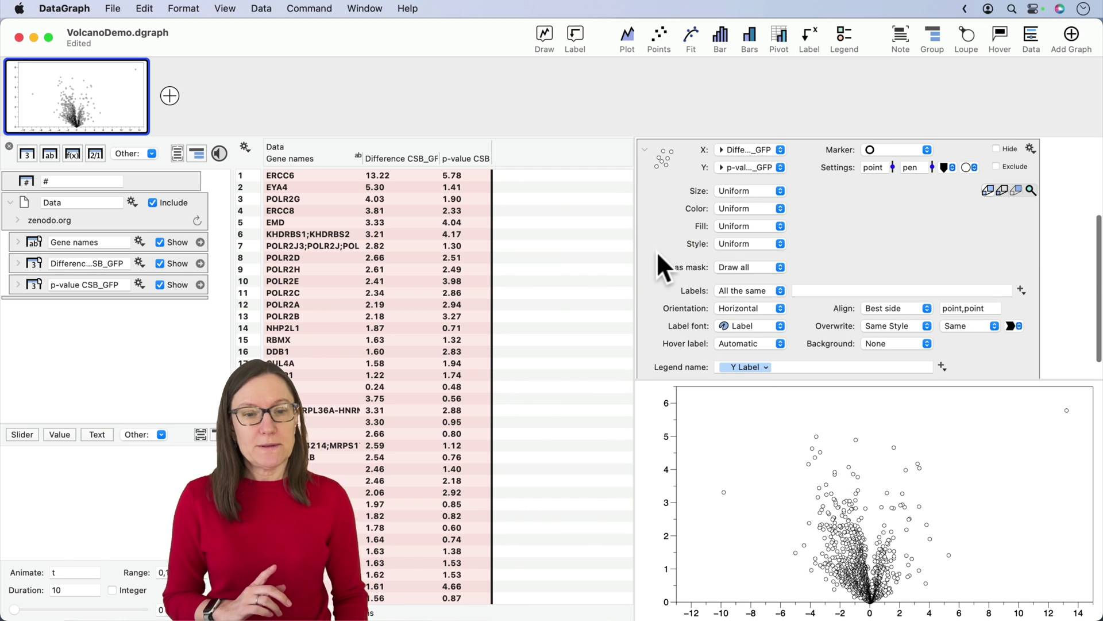
drag(566, 345, 656, 343)
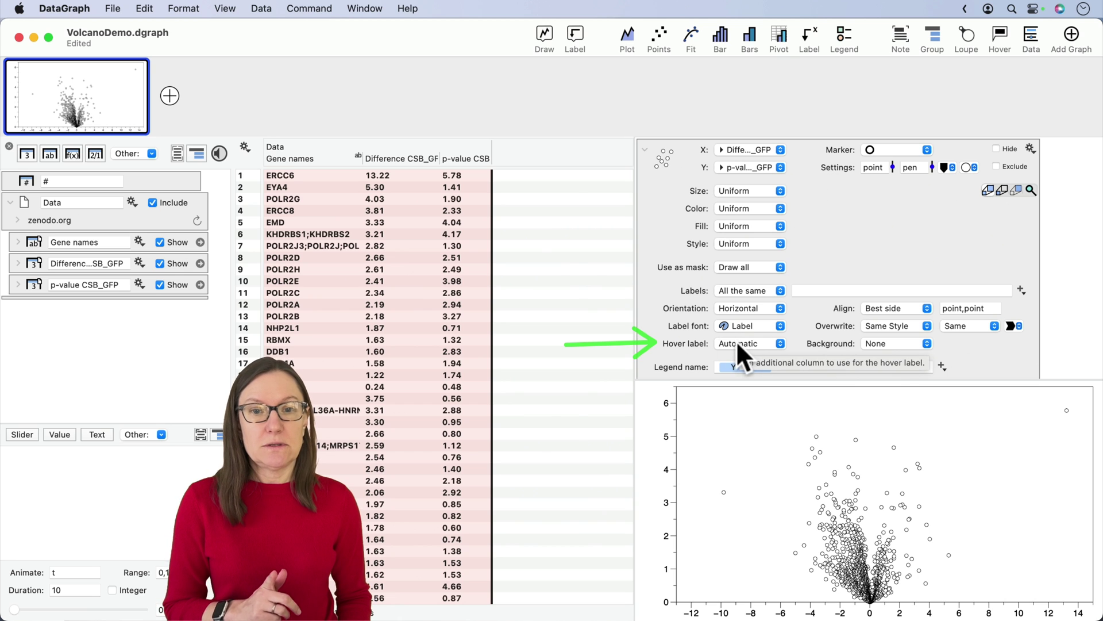
click(283, 162)
drag(283, 163, 747, 345)
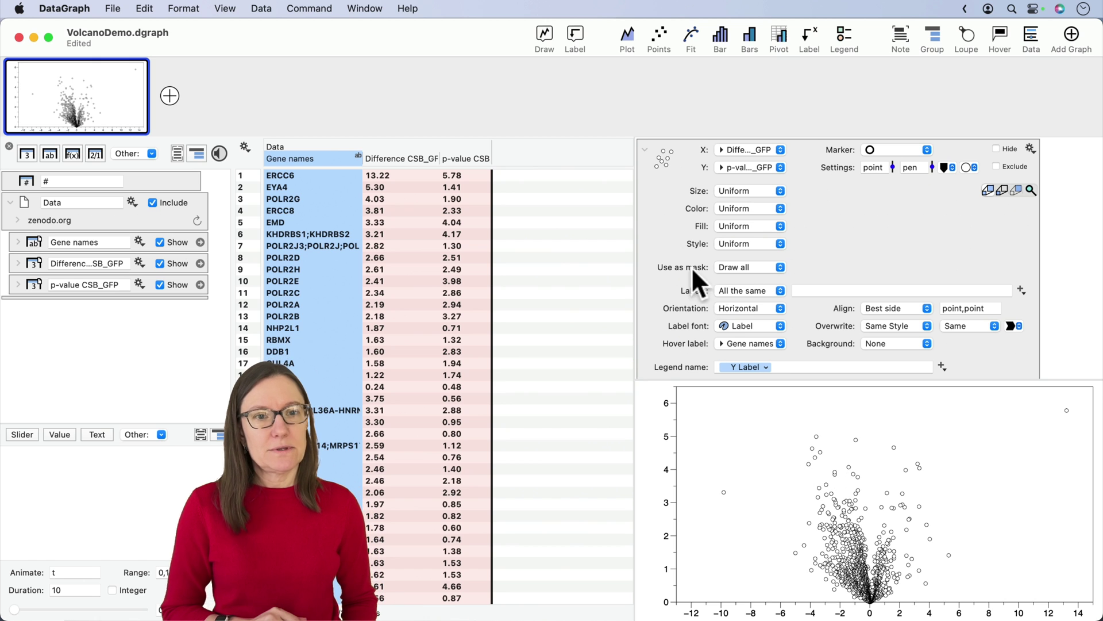
Change the point marker to a filled circle.
scroll(670, 227, up, 3)
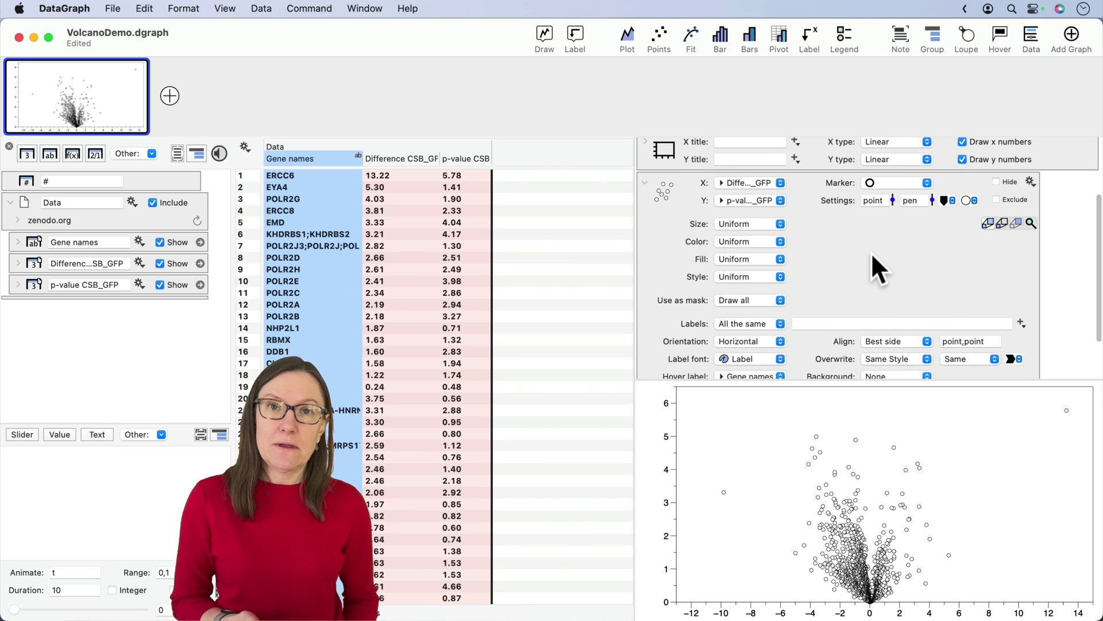
click(874, 181)
click(877, 198)
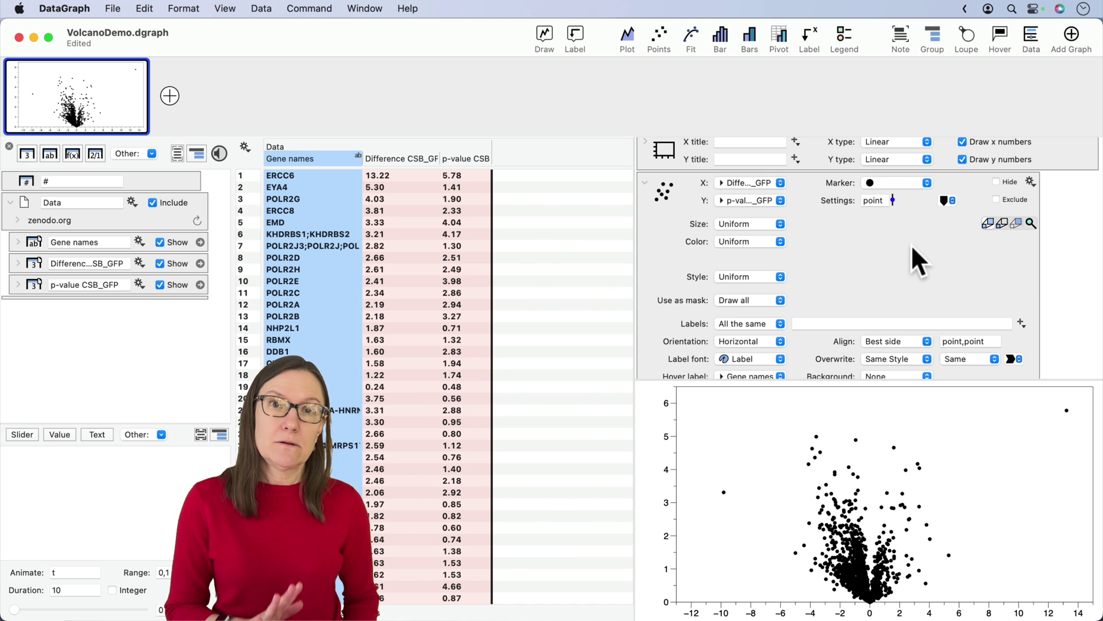
Color the markers Nickel gray at about 54% opacity.
click(946, 198)
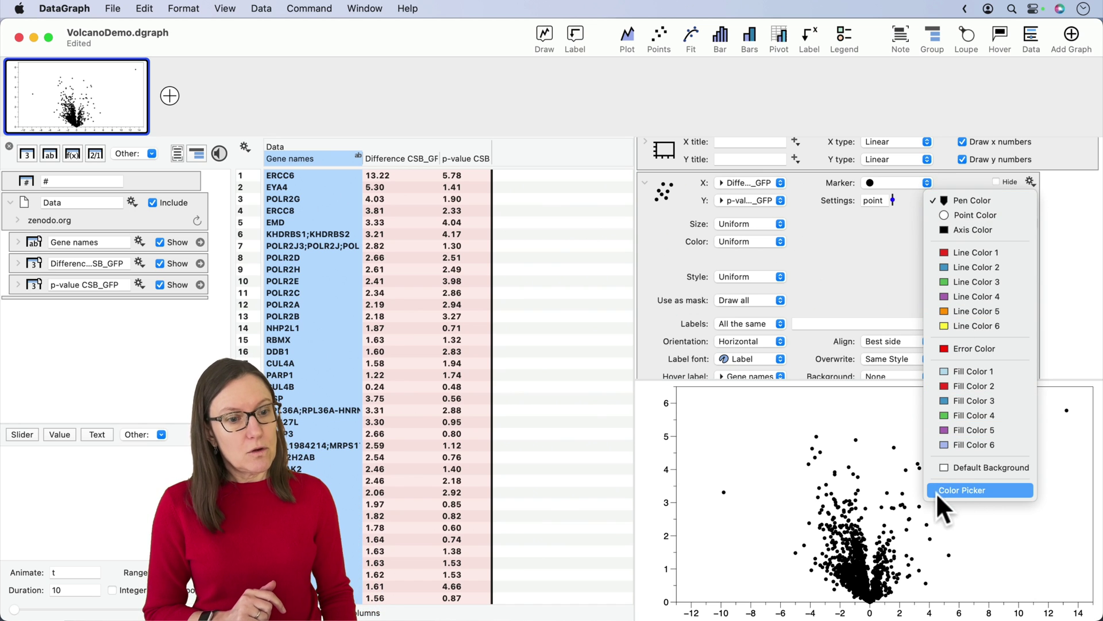
click(971, 491)
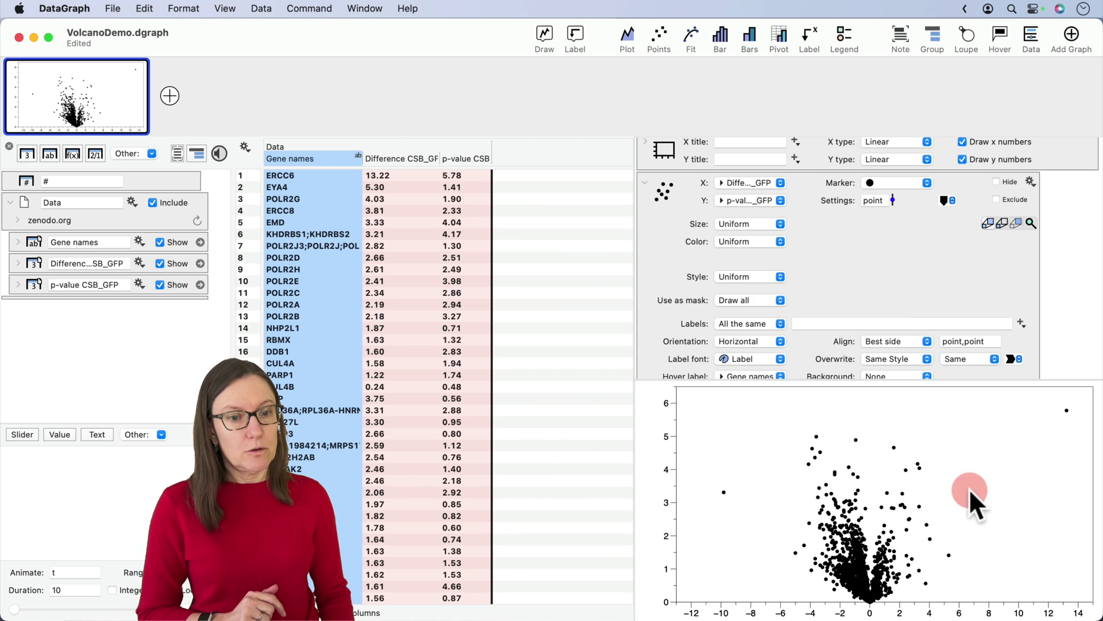
click(660, 220)
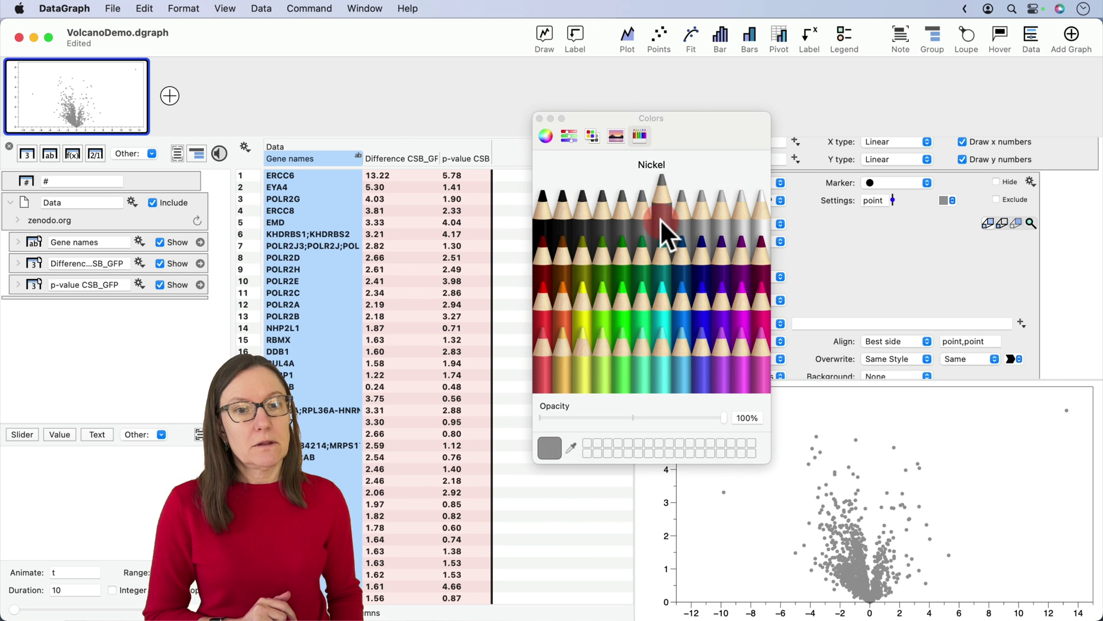
click(638, 418)
drag(639, 417, 640, 418)
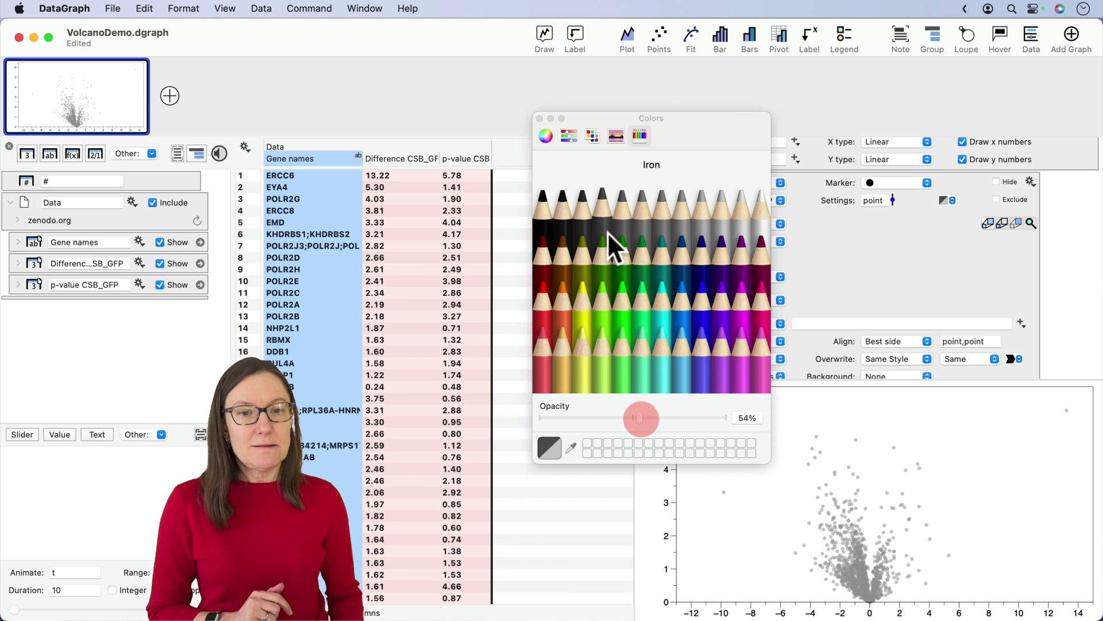
click(539, 118)
click(833, 450)
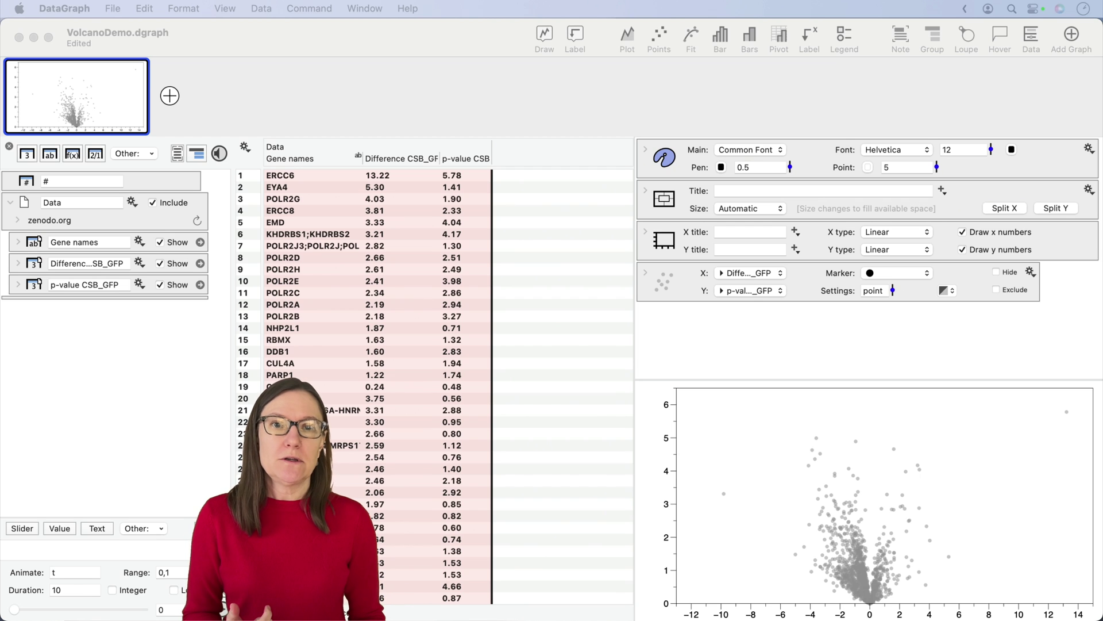
Add a Region label to the graph, placing an oval over the plot's upper part.
click(570, 113)
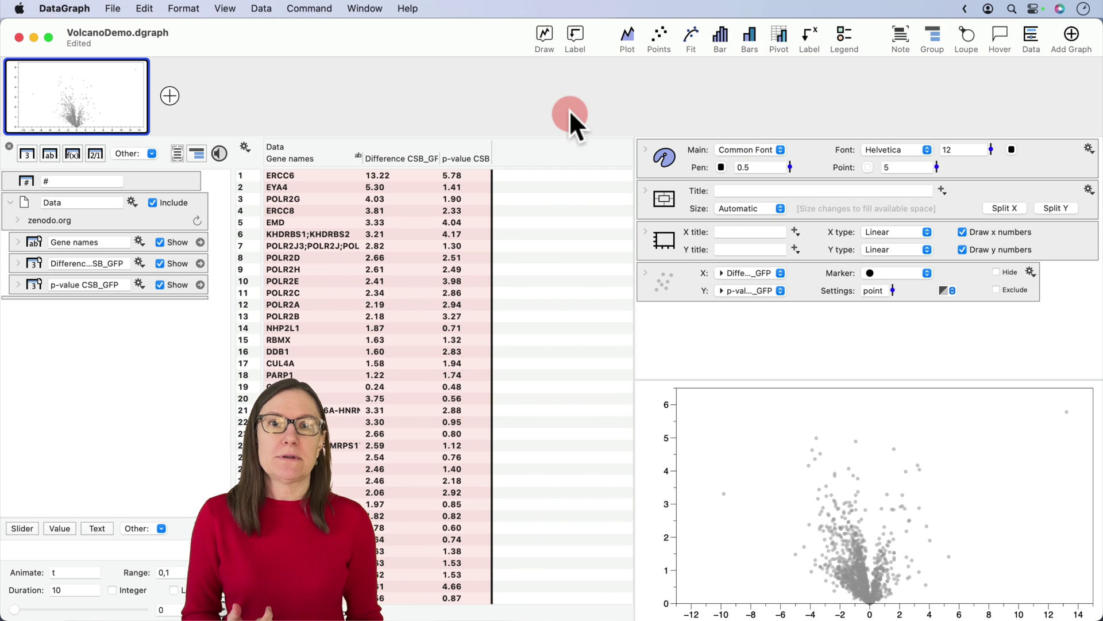
click(575, 34)
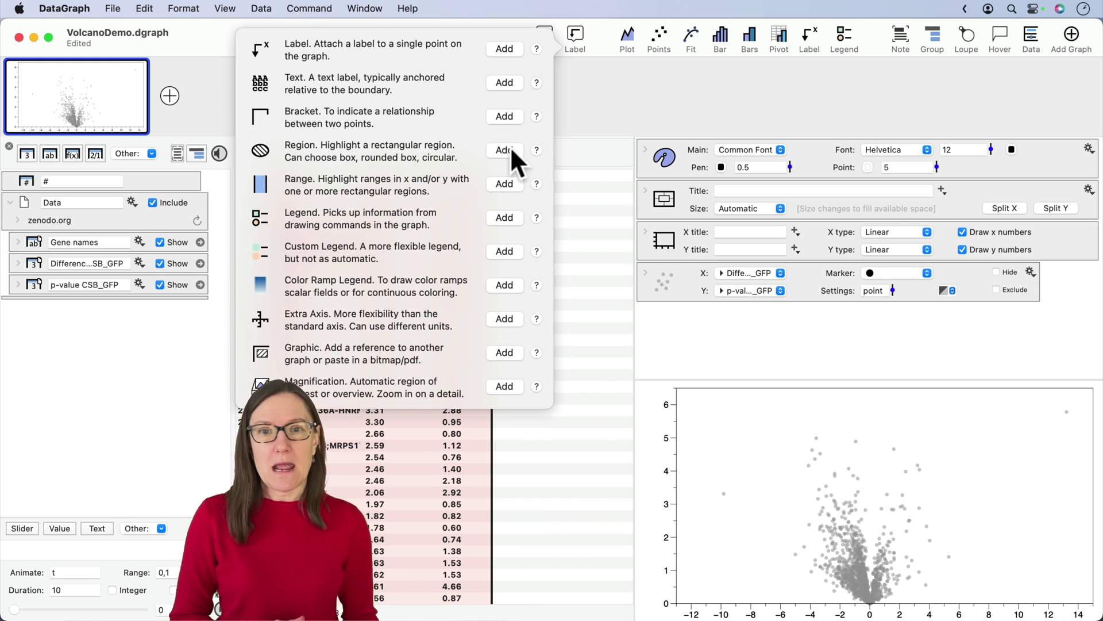
click(503, 155)
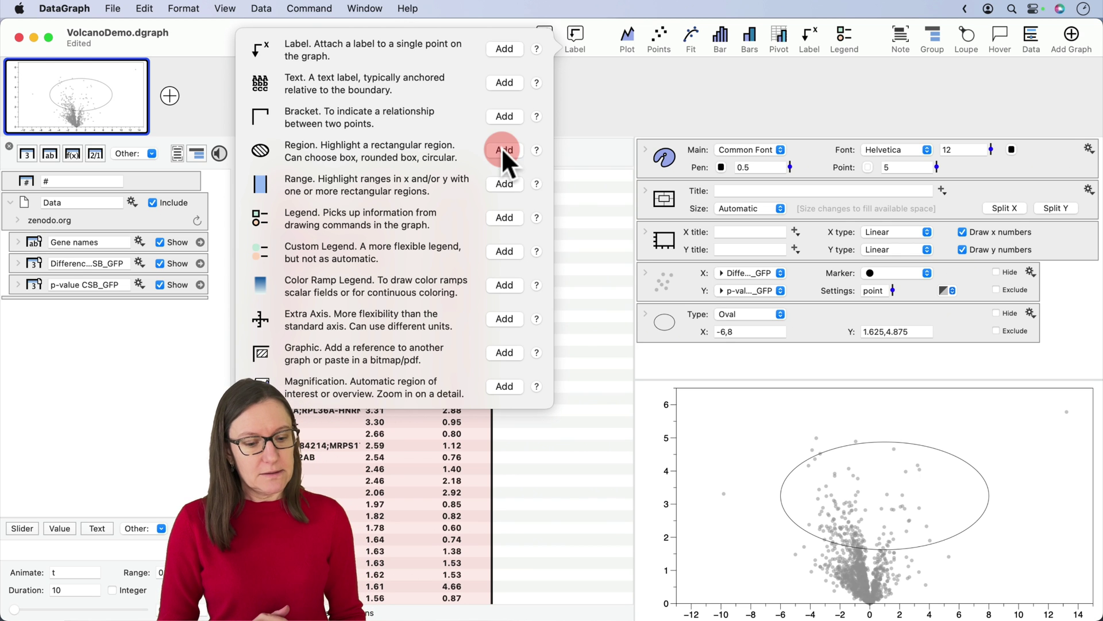
click(710, 320)
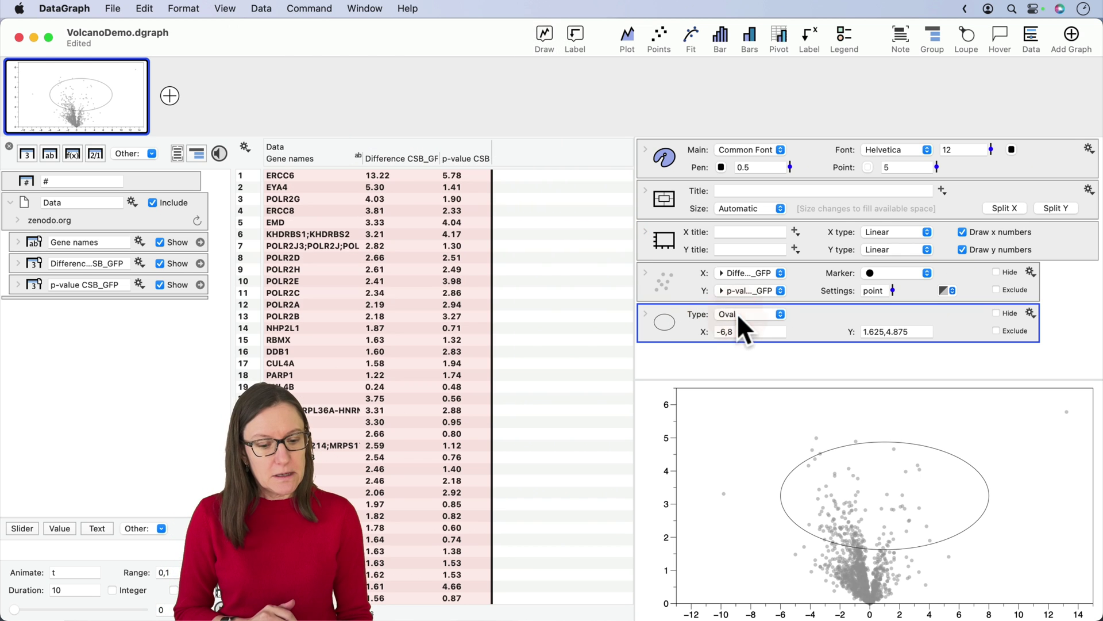
Make the region a rectangle and move it toward the plot's upper right.
click(738, 316)
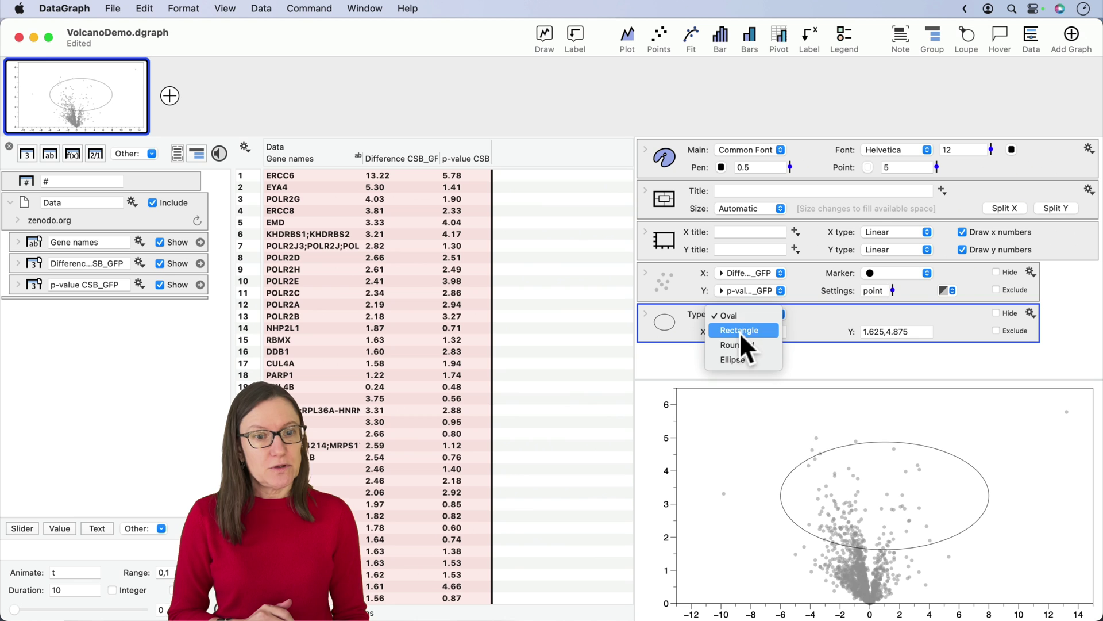
click(741, 332)
drag(873, 509, 981, 459)
Set the rectangle's x range to 2 to 20.
click(737, 336)
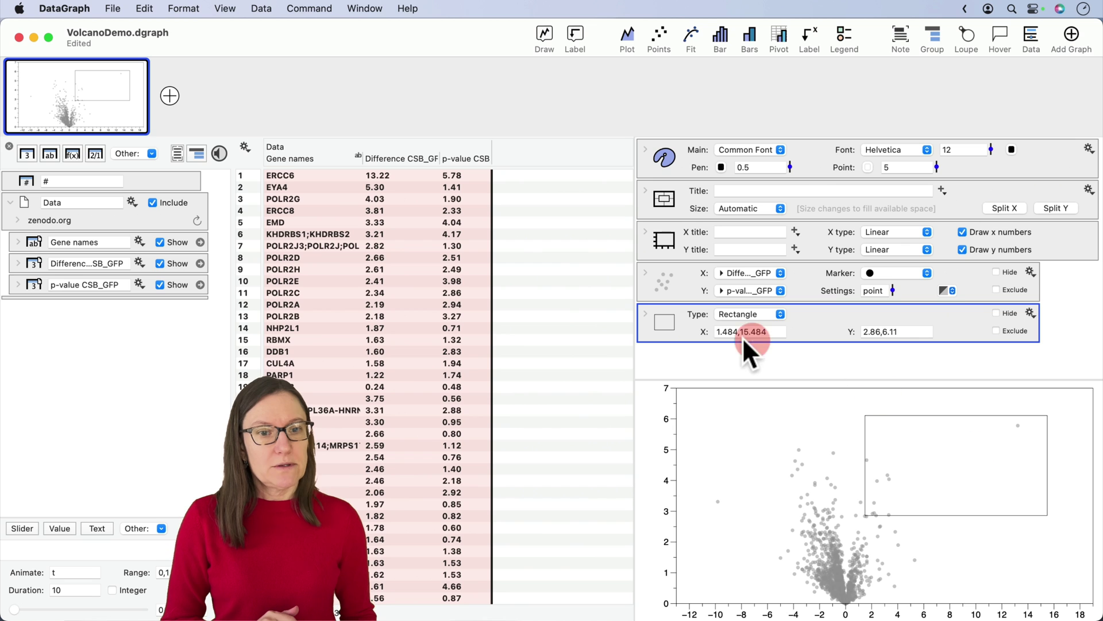
drag(737, 333, 714, 333)
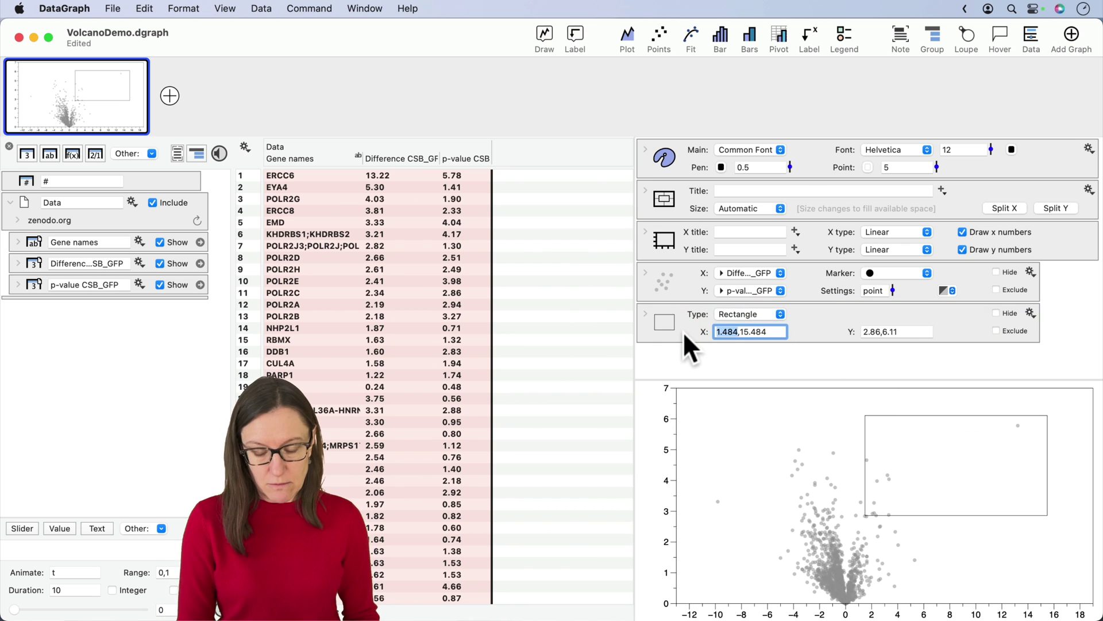
text(2)
click(762, 334)
key(BackSpace)
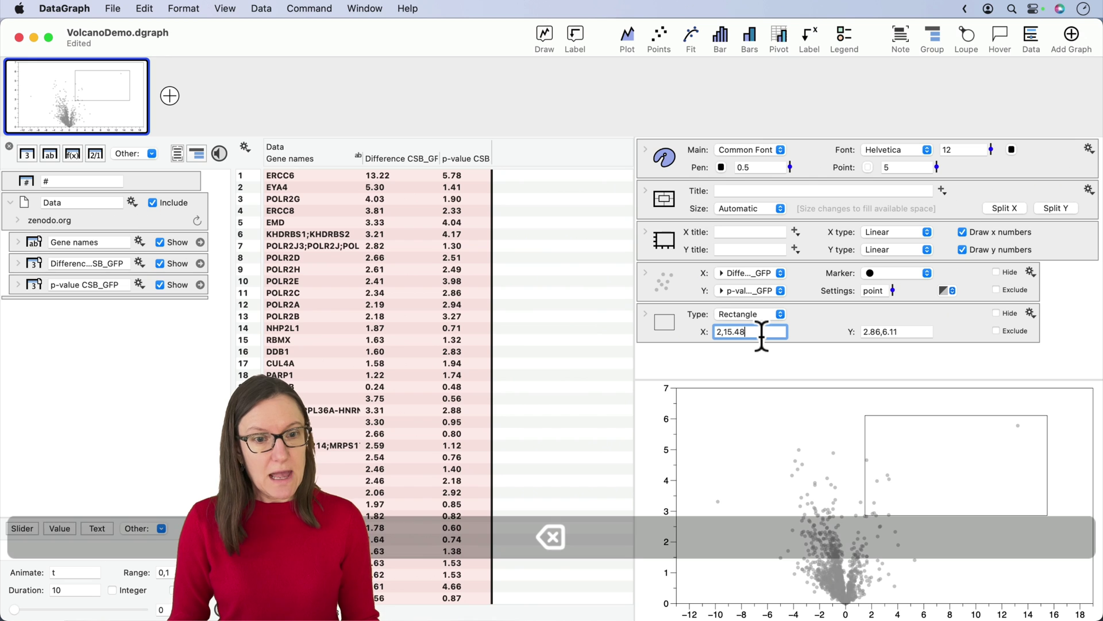
key(BackSpace)
key(BackSpace)
key(BackSpace)
key(BackSpace)
key(BackSpace)
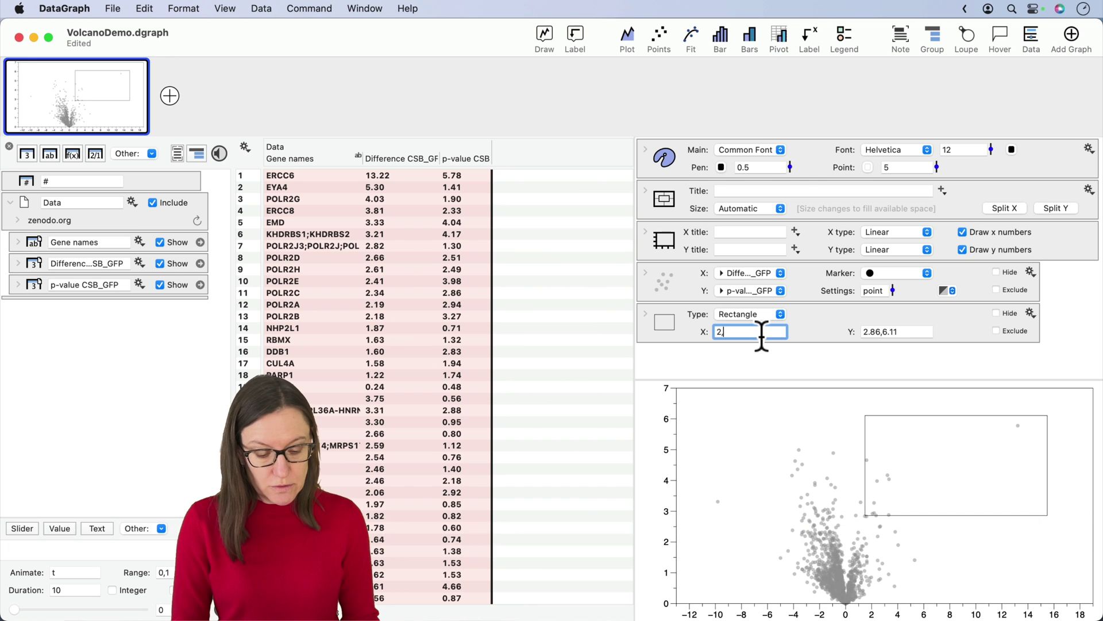
text(20)
key(Return)
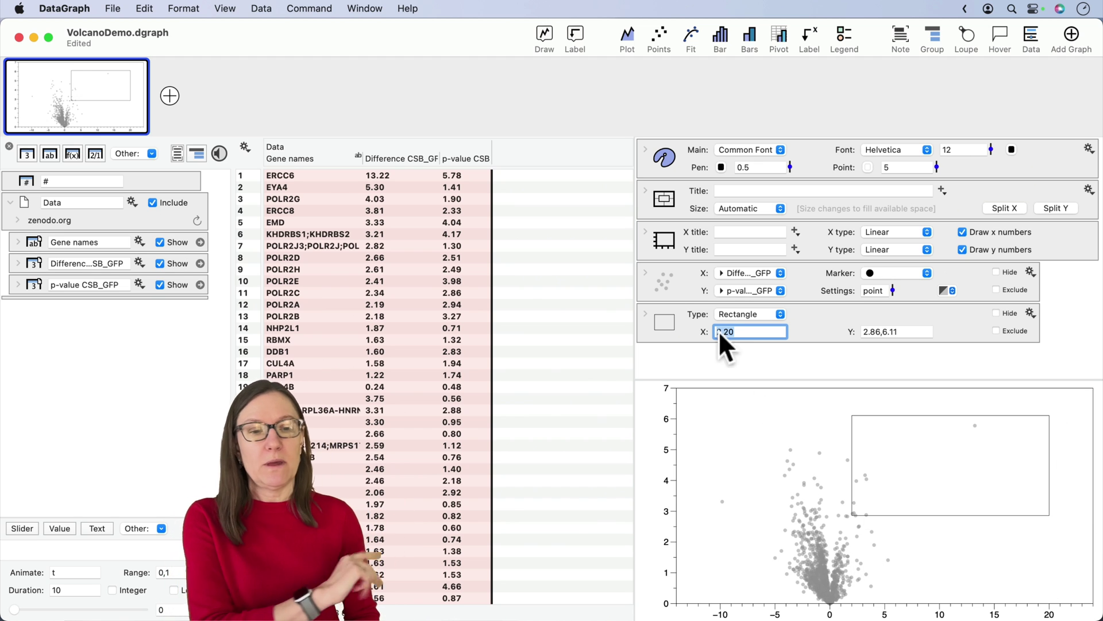
Expand the Rectangle region and uncheck Include in range so it doesn't affect the axes.
click(644, 309)
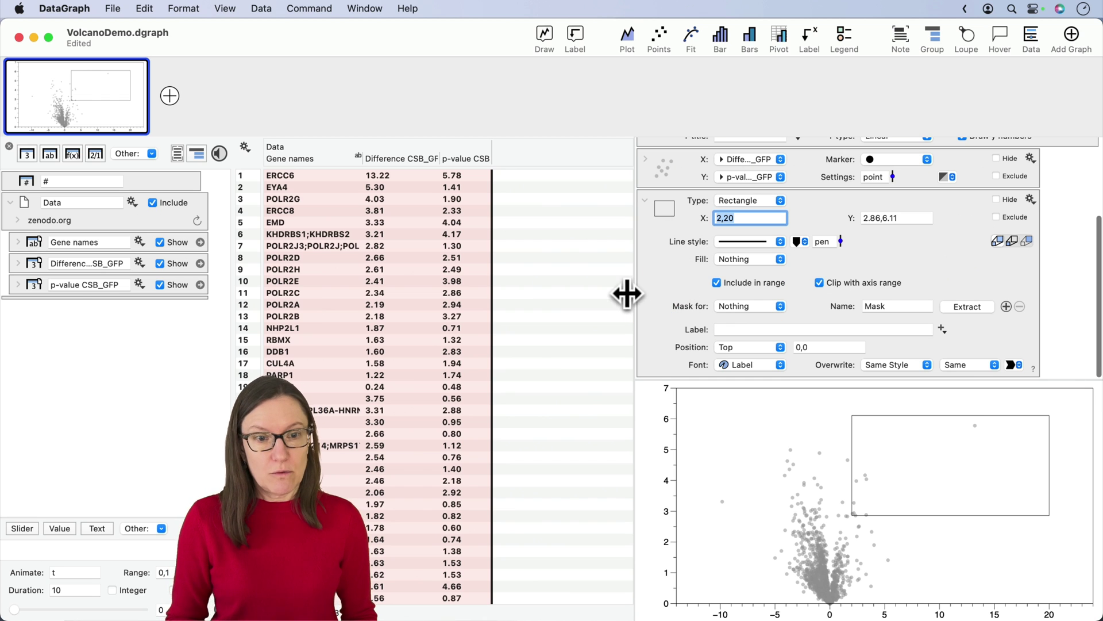
key(ctrl+a)
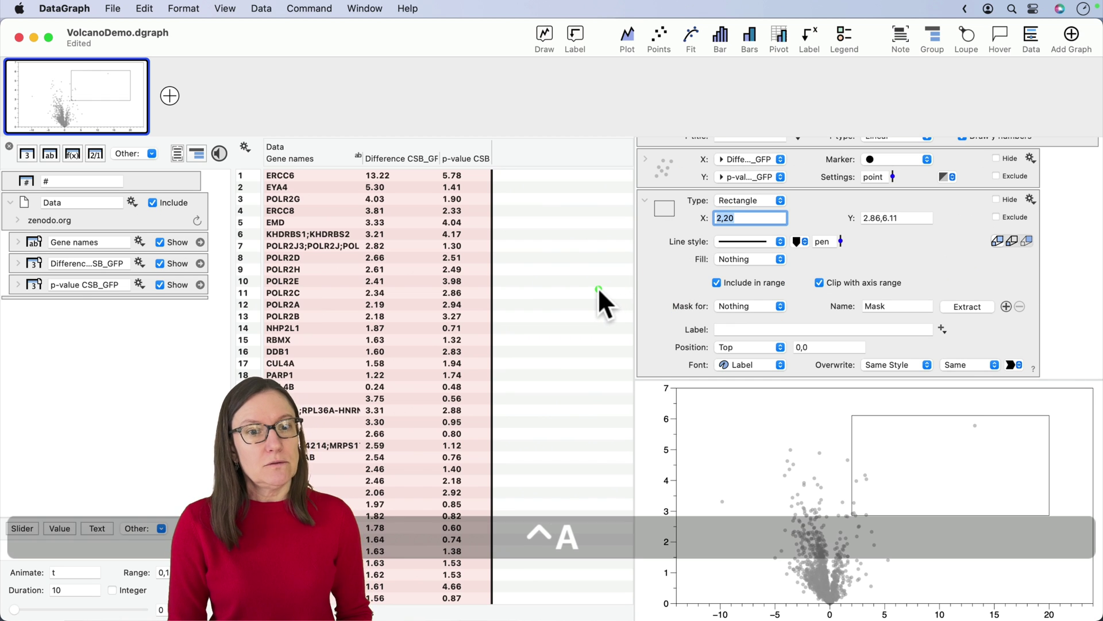
drag(598, 287, 720, 281)
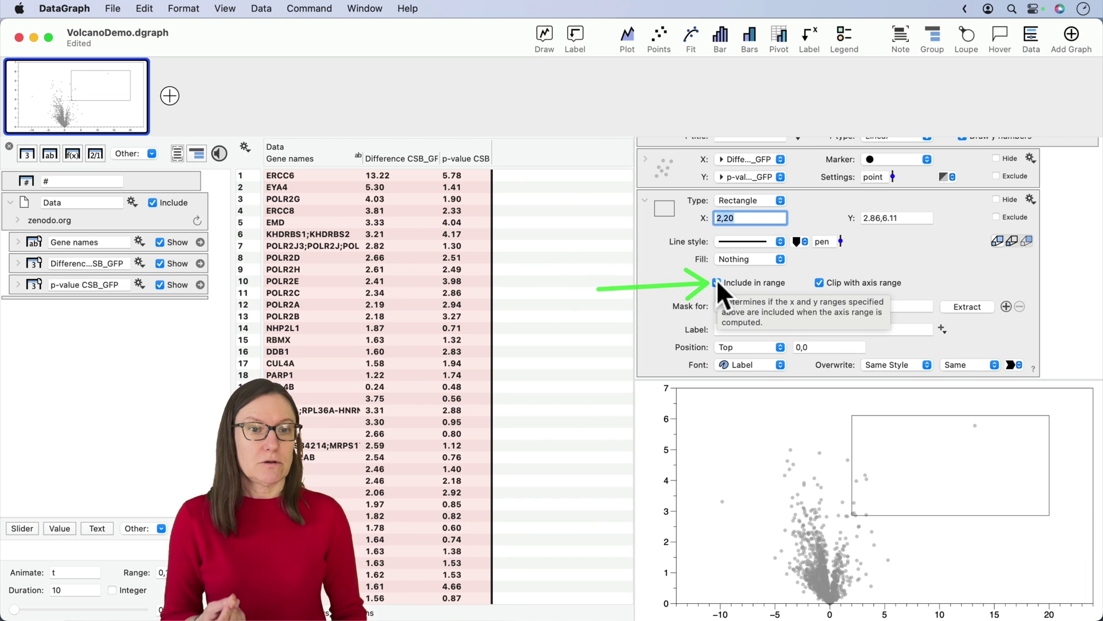
click(716, 282)
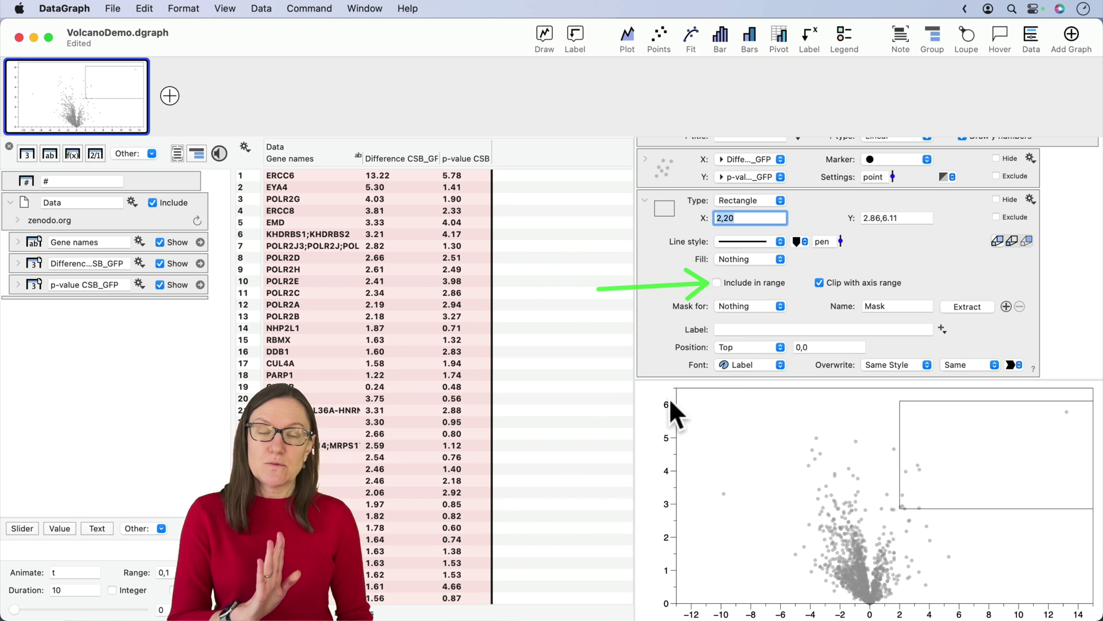
key(ctrl)
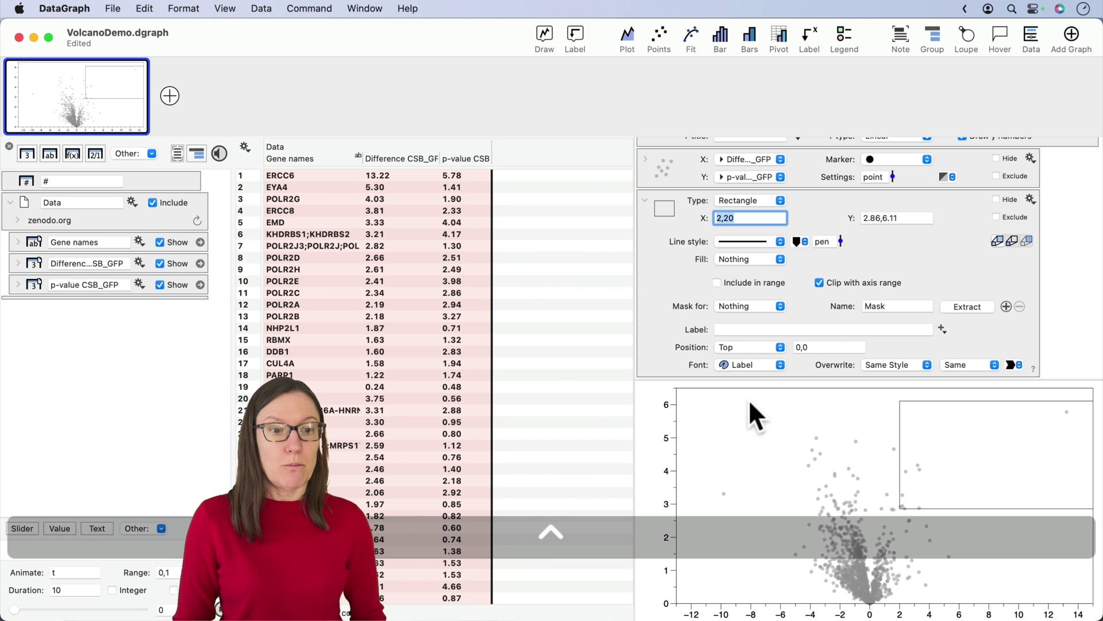
Change the rectangle's y range from 2,6.11 to 2,20.
double_click(880, 218)
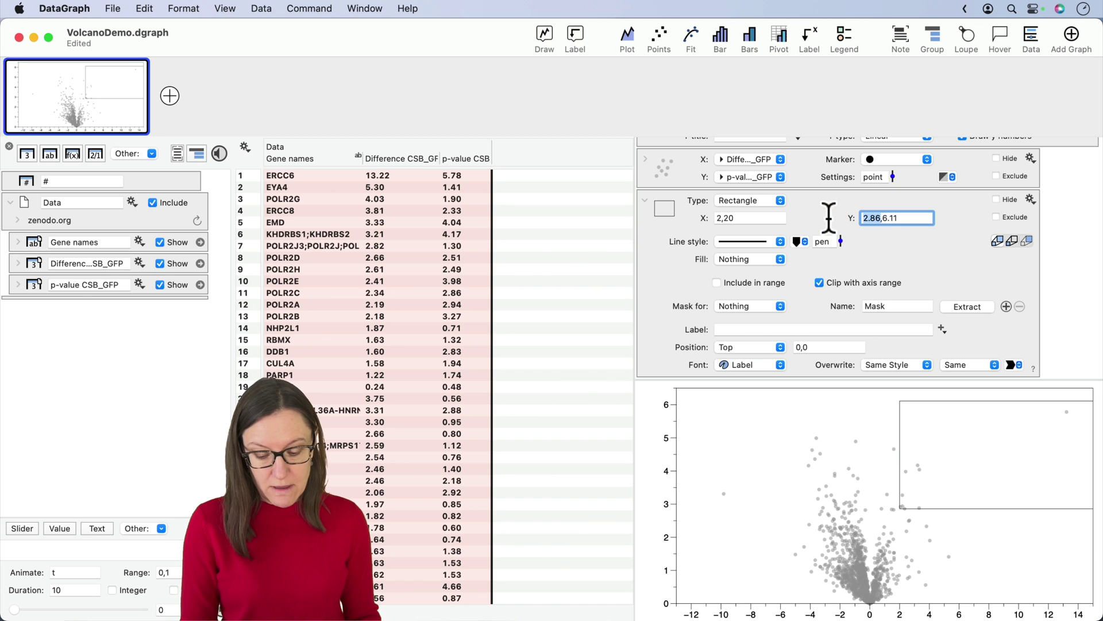
text(2)
key(Return)
click(905, 218)
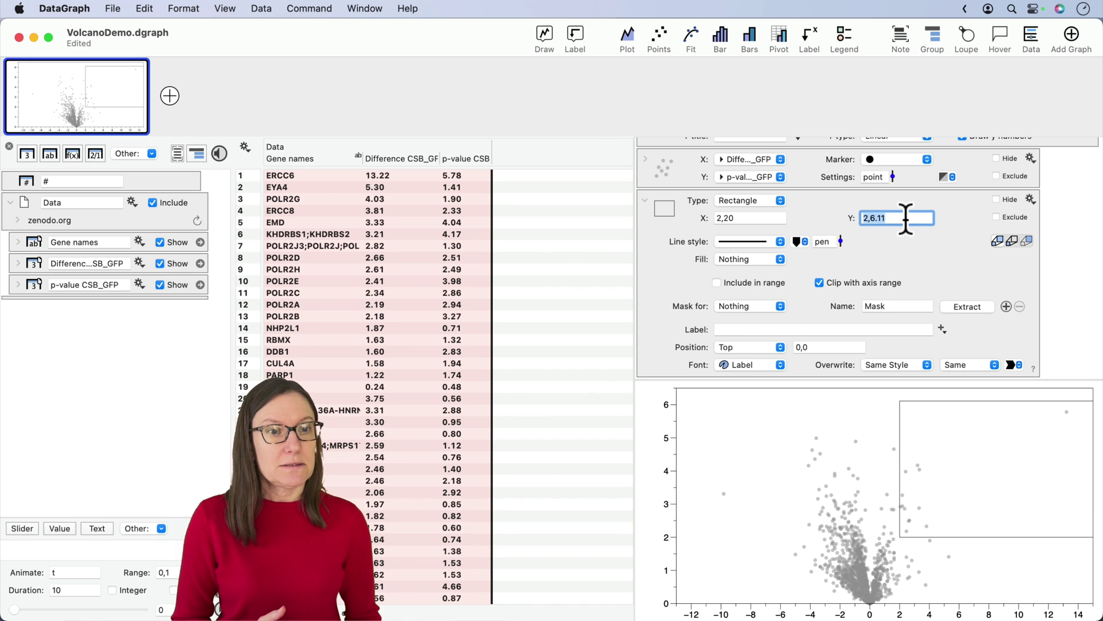
key(BackSpace)
key(BackSpace)
key(BackSpace)
key(BackSpace)
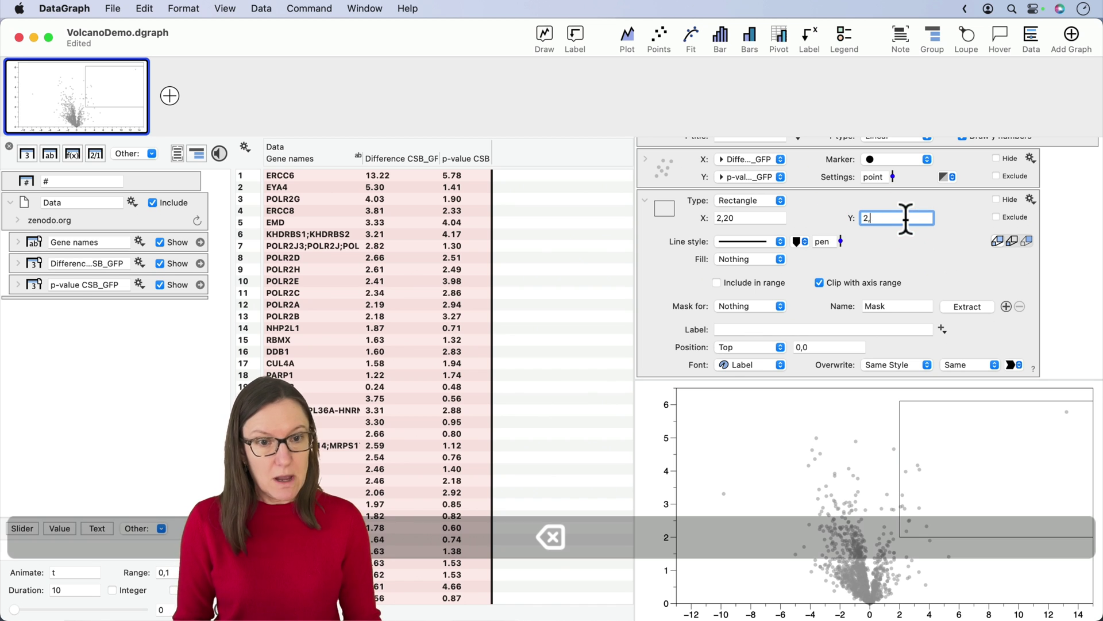
text(20)
key(Return)
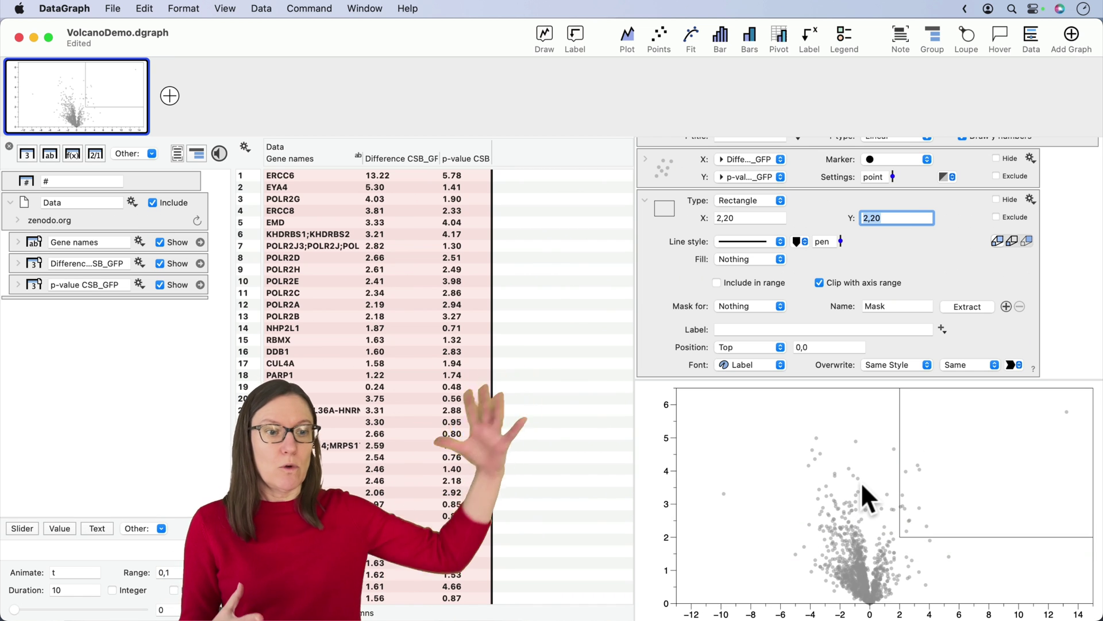
Switch the rectangle region's outline from a solid line to a dashed pattern.
click(732, 242)
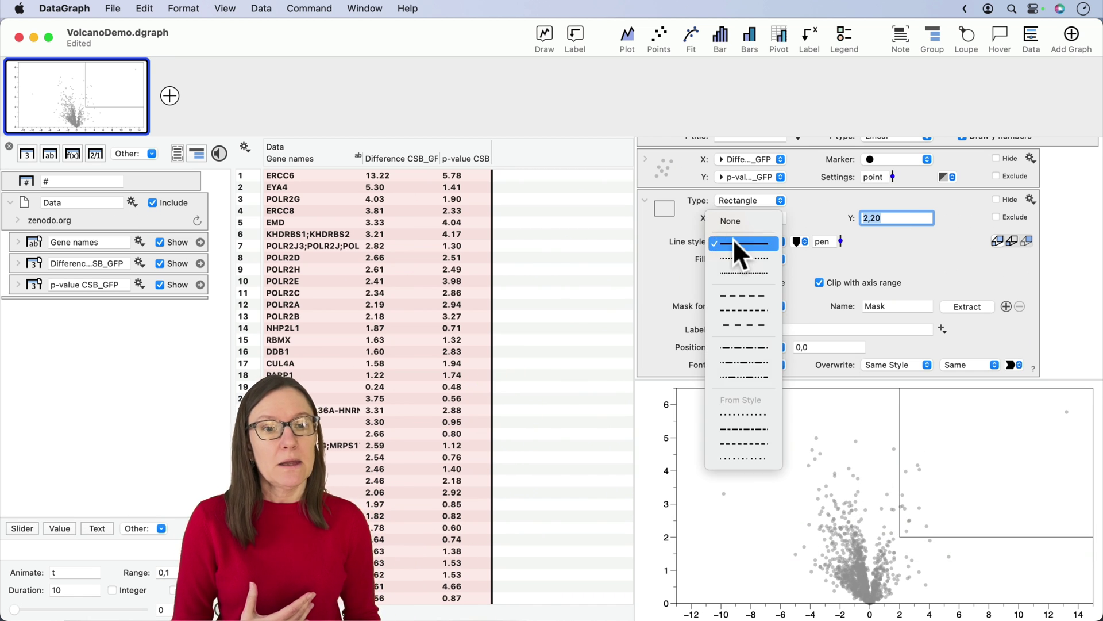
click(736, 311)
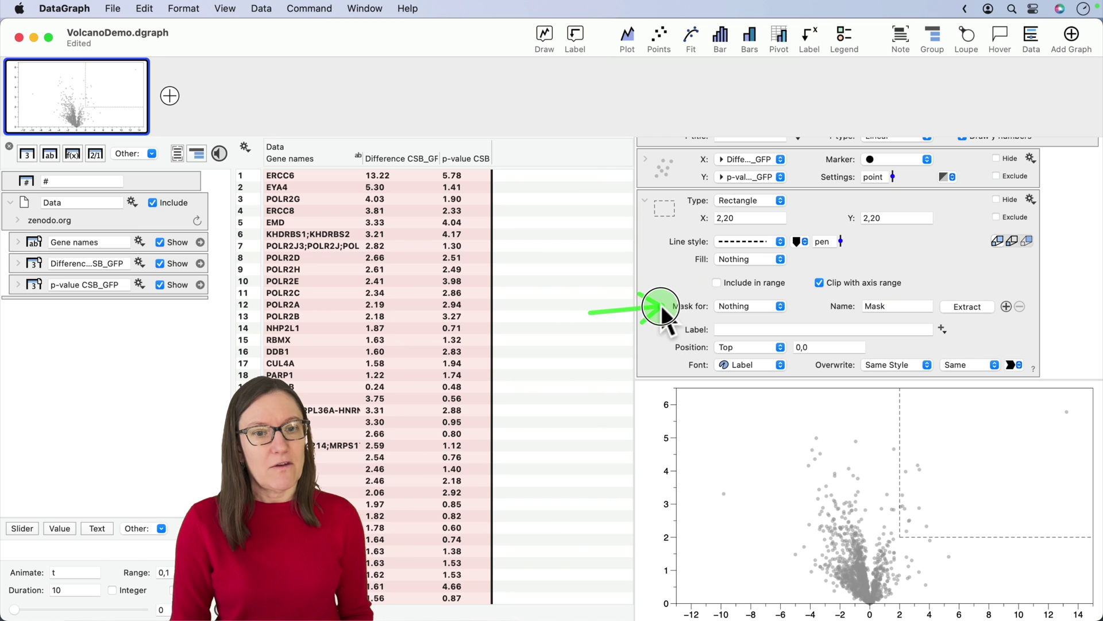
Mask p-value CSB_GFP with the rectangle and extract a 0/1 Mask column.
click(752, 303)
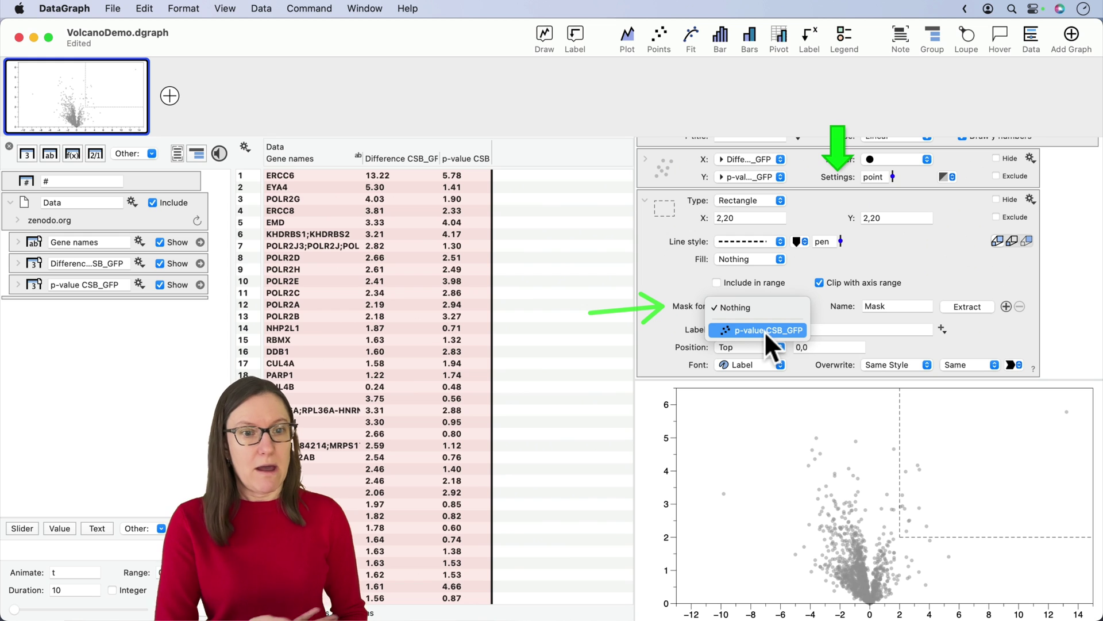
click(764, 331)
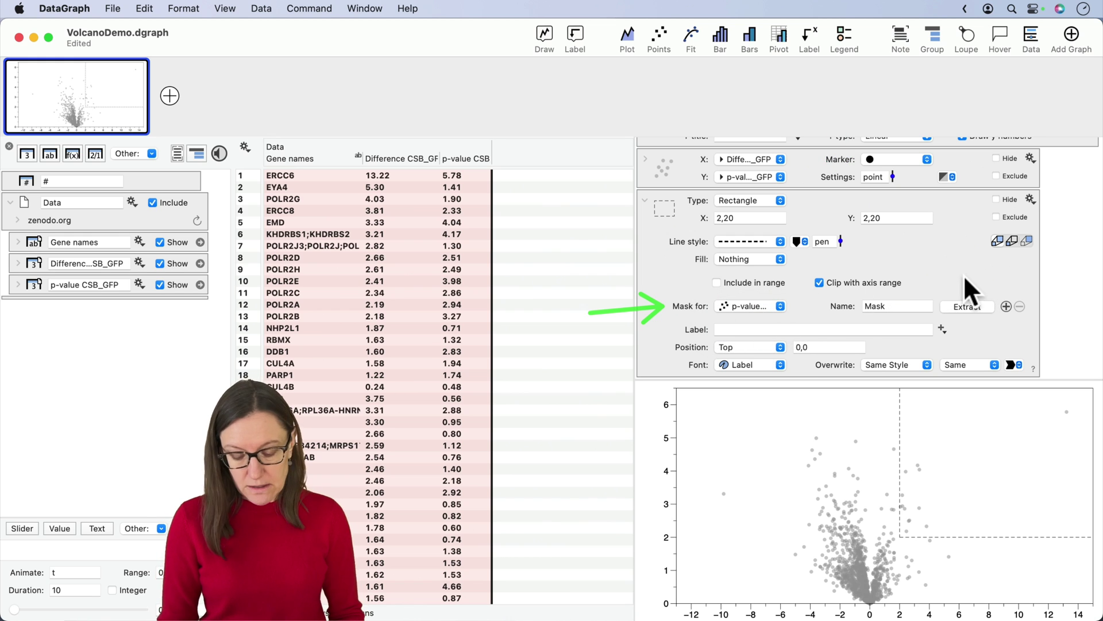
click(966, 294)
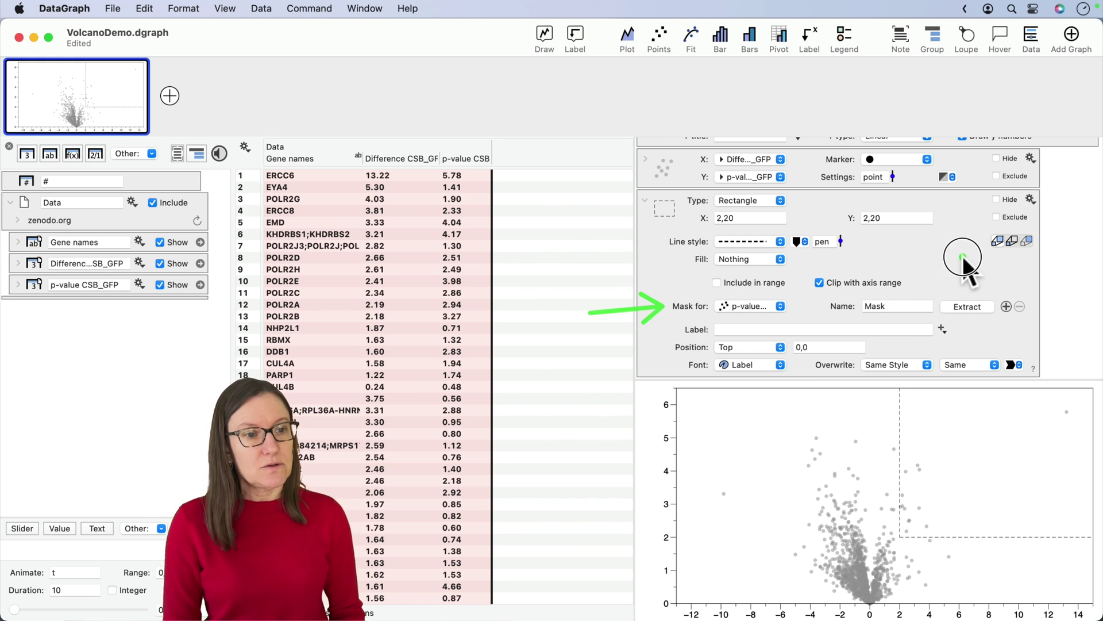
click(968, 305)
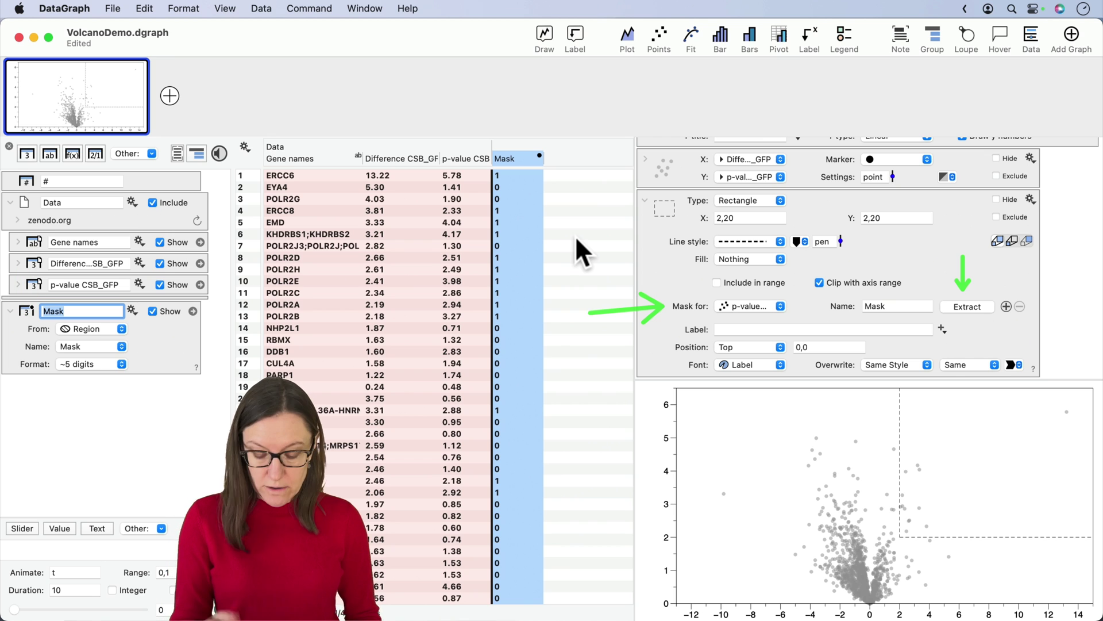
Rename the new Mask column to 'Up'.
click(512, 176)
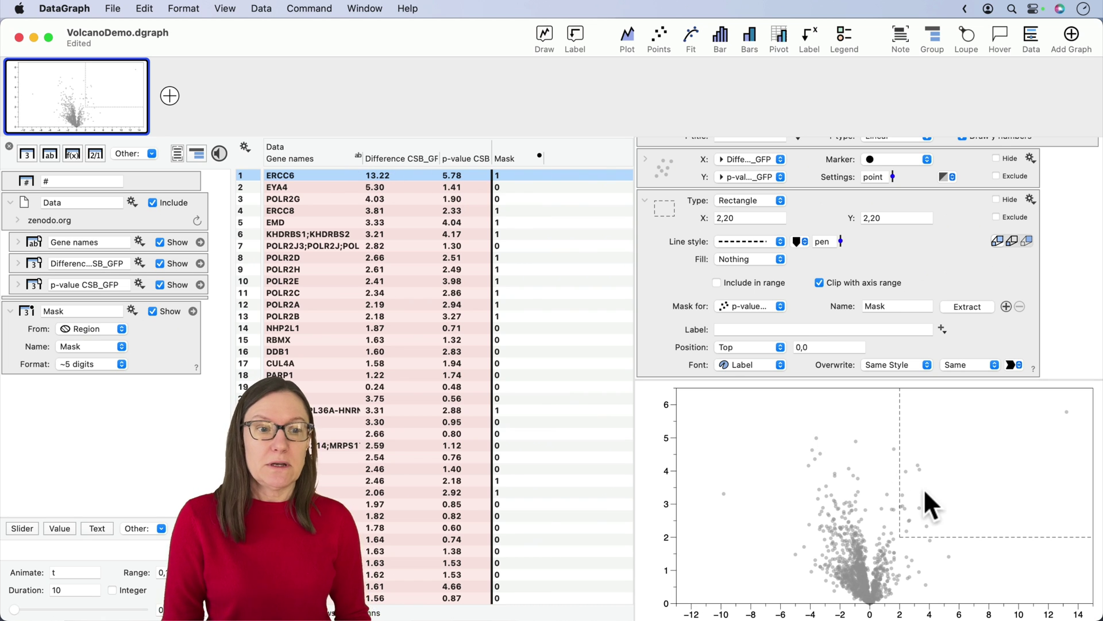
double_click(510, 159)
text(Up)
key(Return)
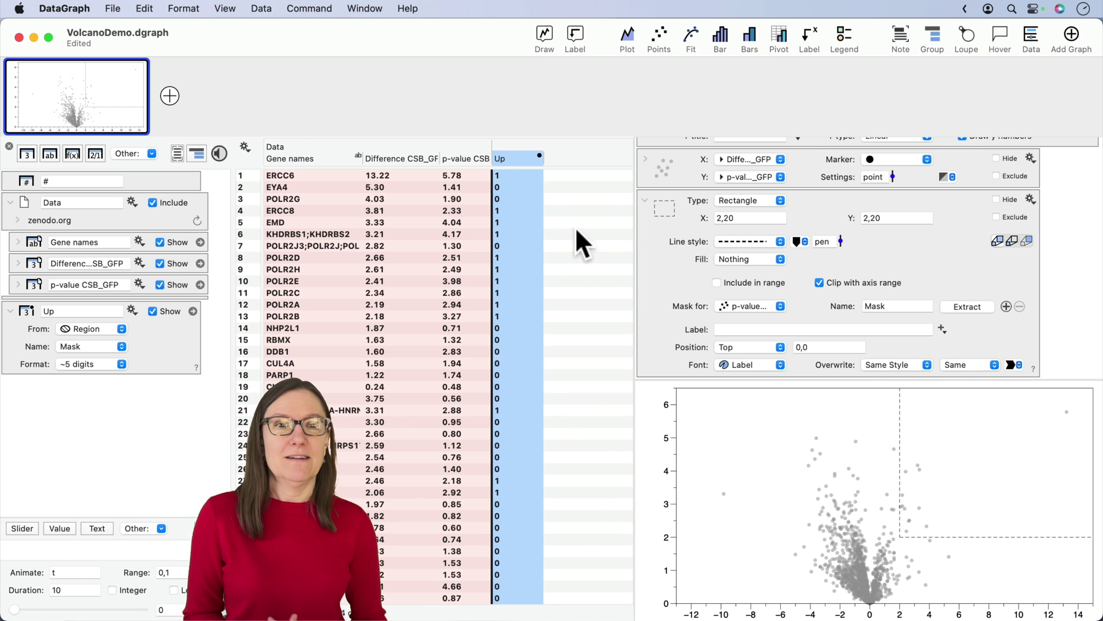
Duplicate the rectangle region command with an Option-drag.
click(642, 198)
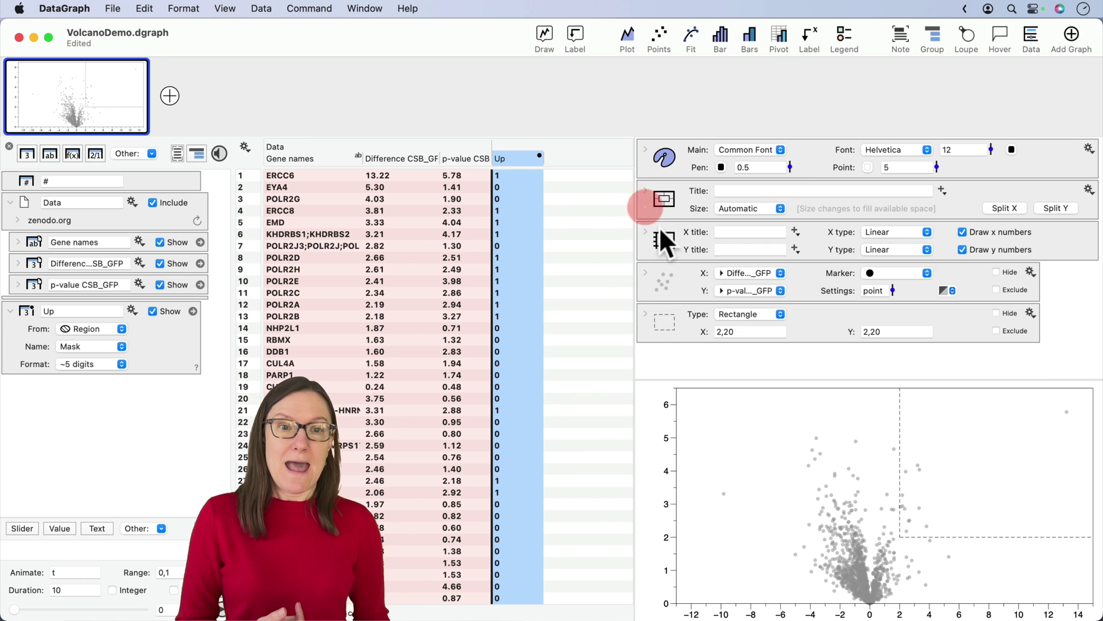
click(656, 320)
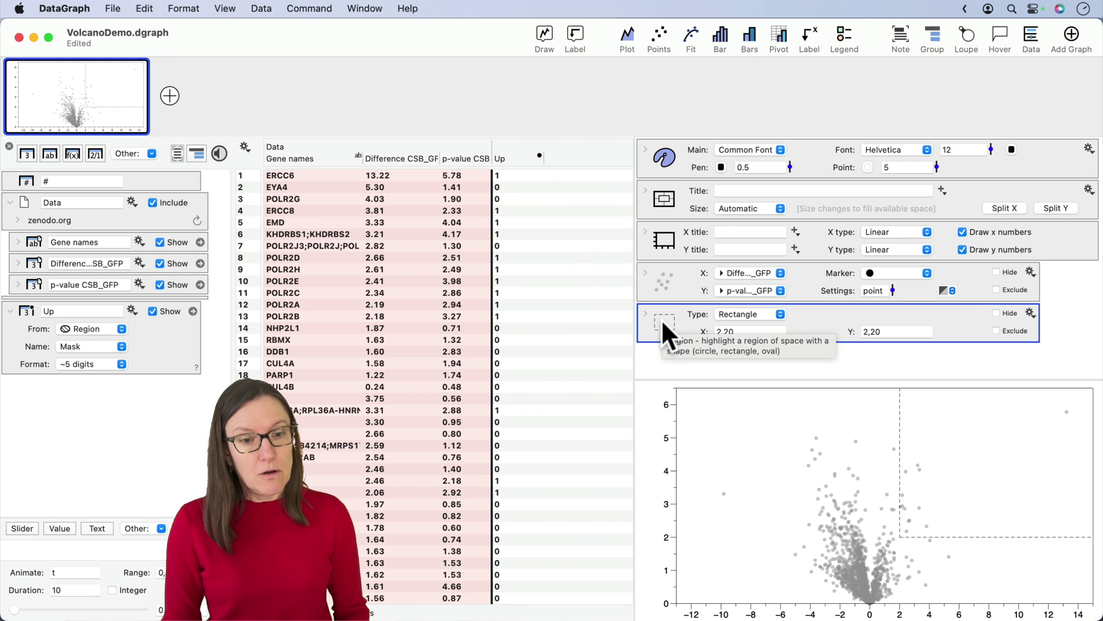
key(alt)
drag(665, 319, 680, 351)
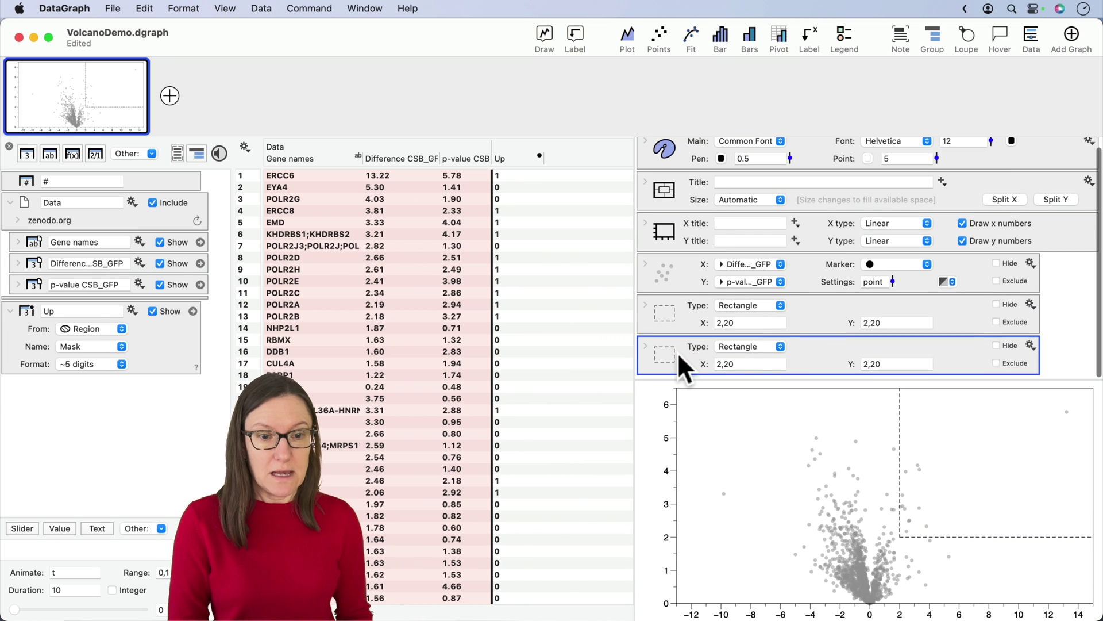
Set the copied region's x range to -20,-2 and expand its settings.
click(720, 367)
text(-20)
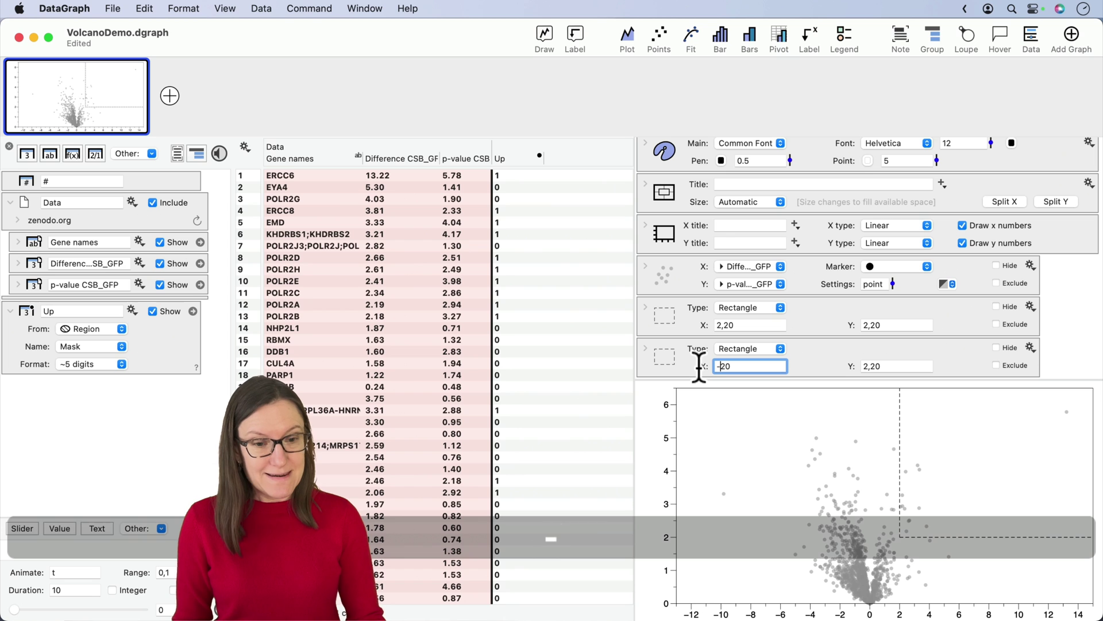
text(,-2)
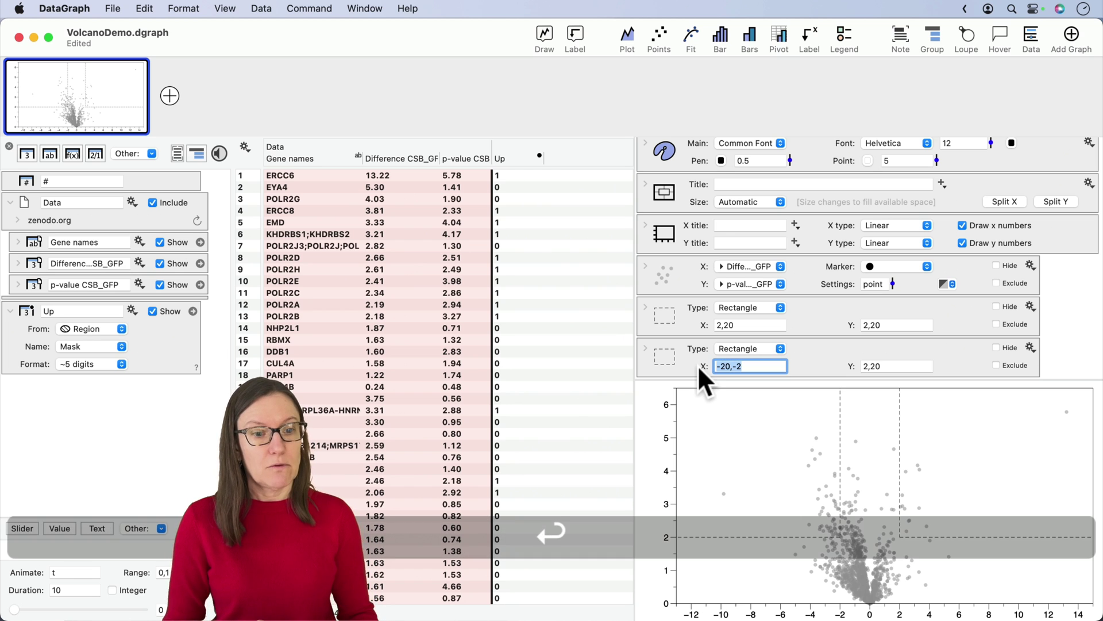
key(Return)
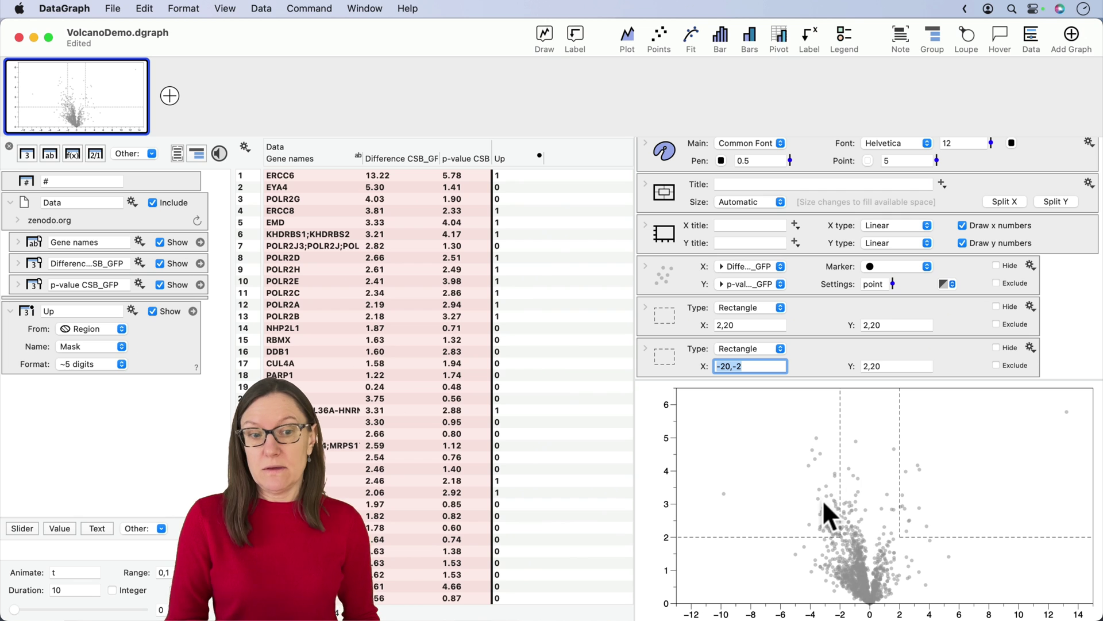
click(645, 347)
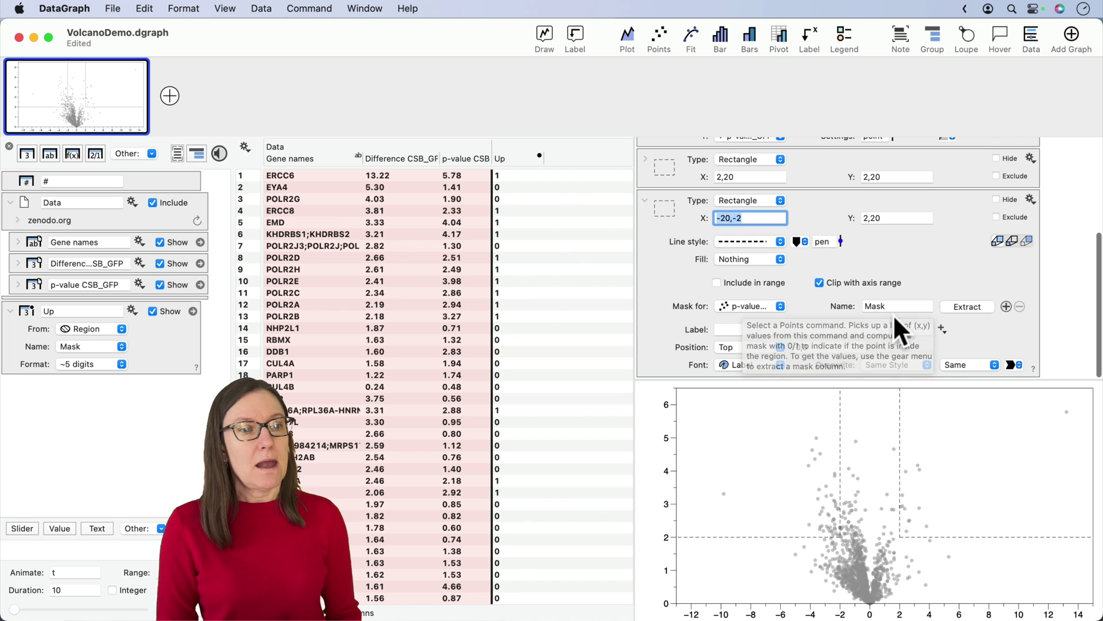
Extract a mask column from the second region and name it 'Down'.
click(967, 306)
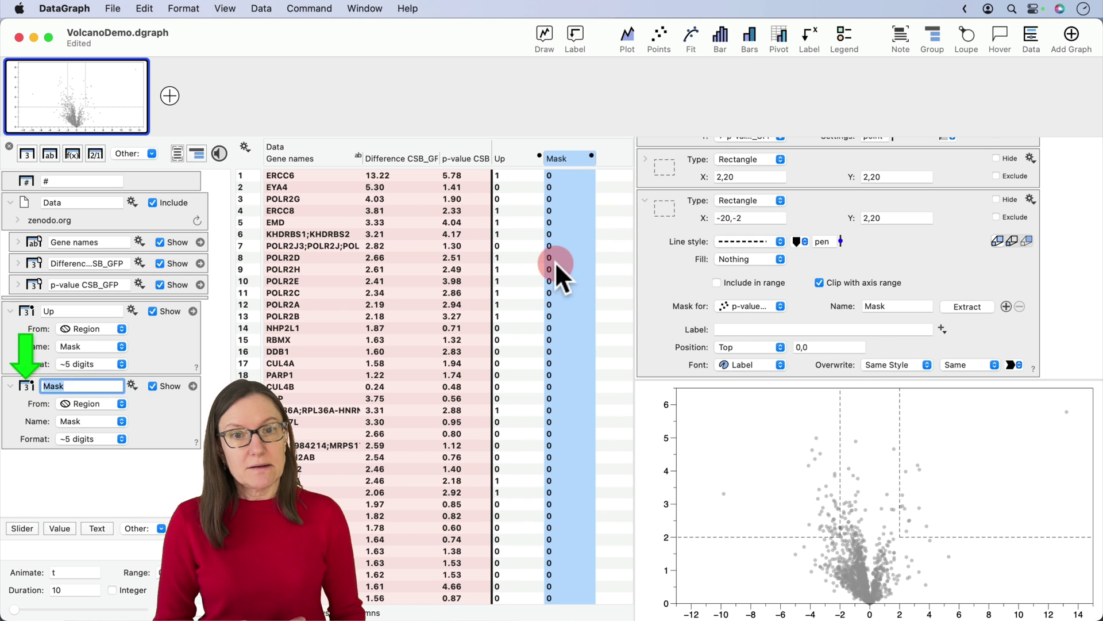
click(558, 157)
text(Down)
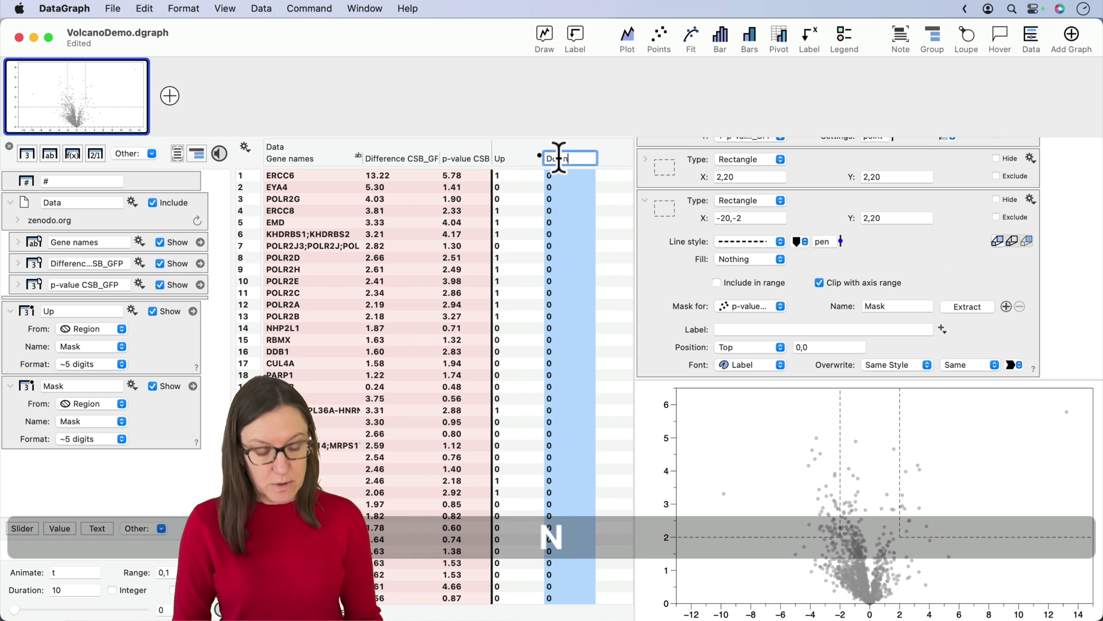
key(Return)
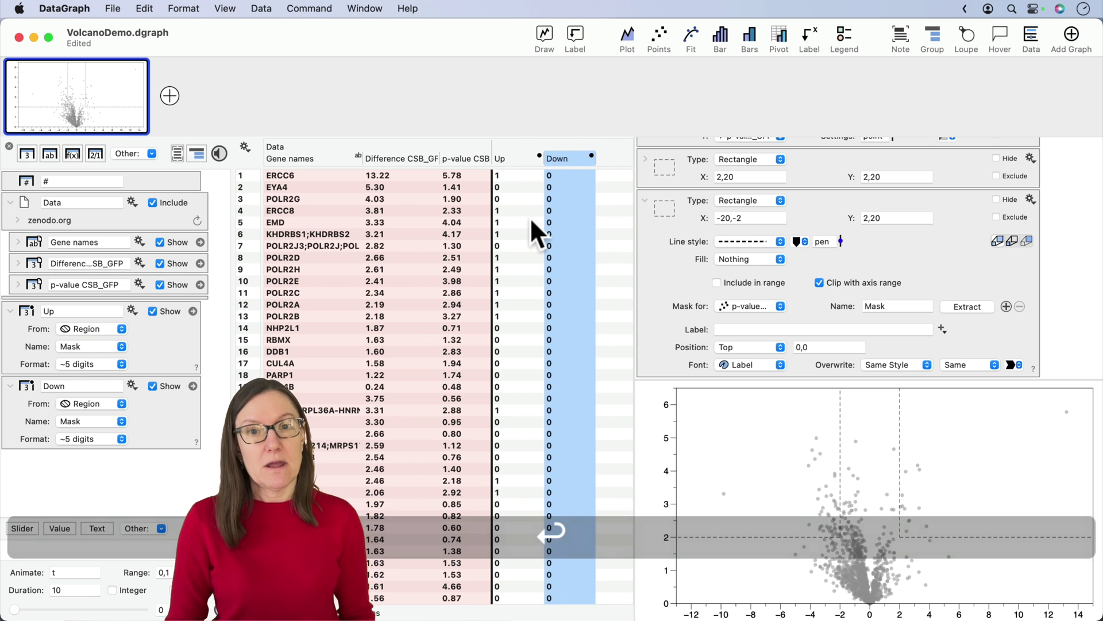
click(527, 219)
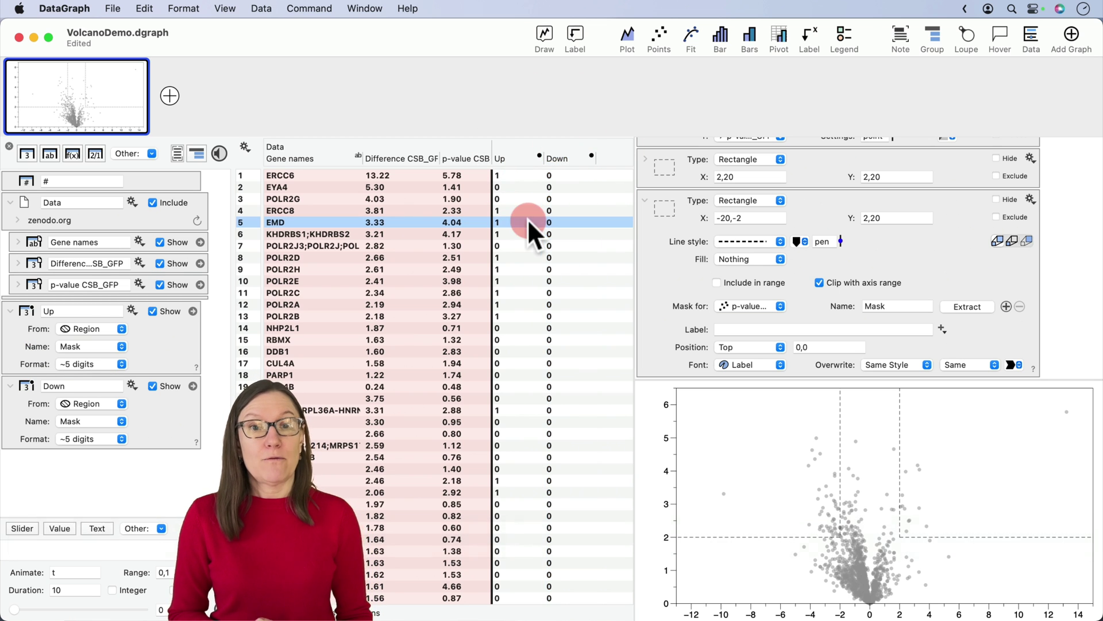
Show QuickGraph statistics for Up (13 genes), then for Down (46 genes).
click(519, 156)
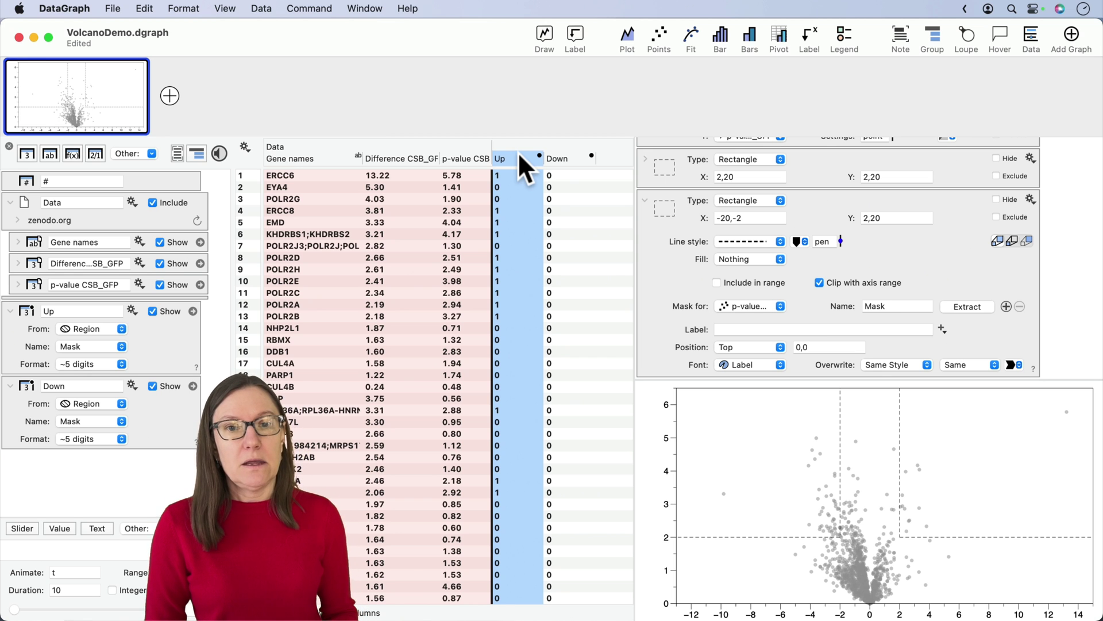
key(space)
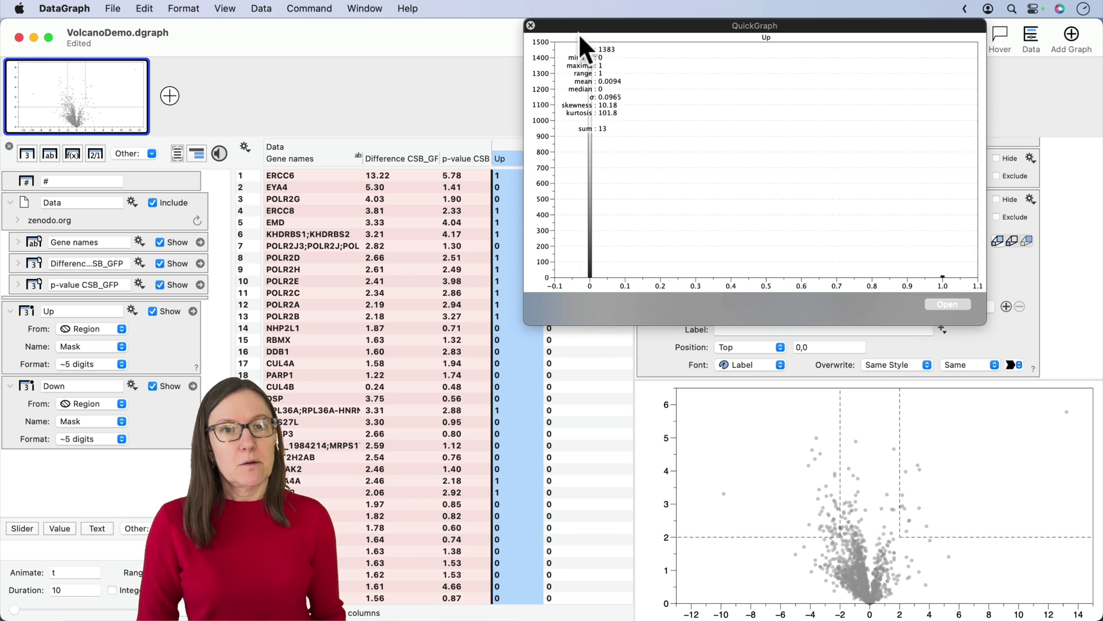
drag(577, 25, 674, 75)
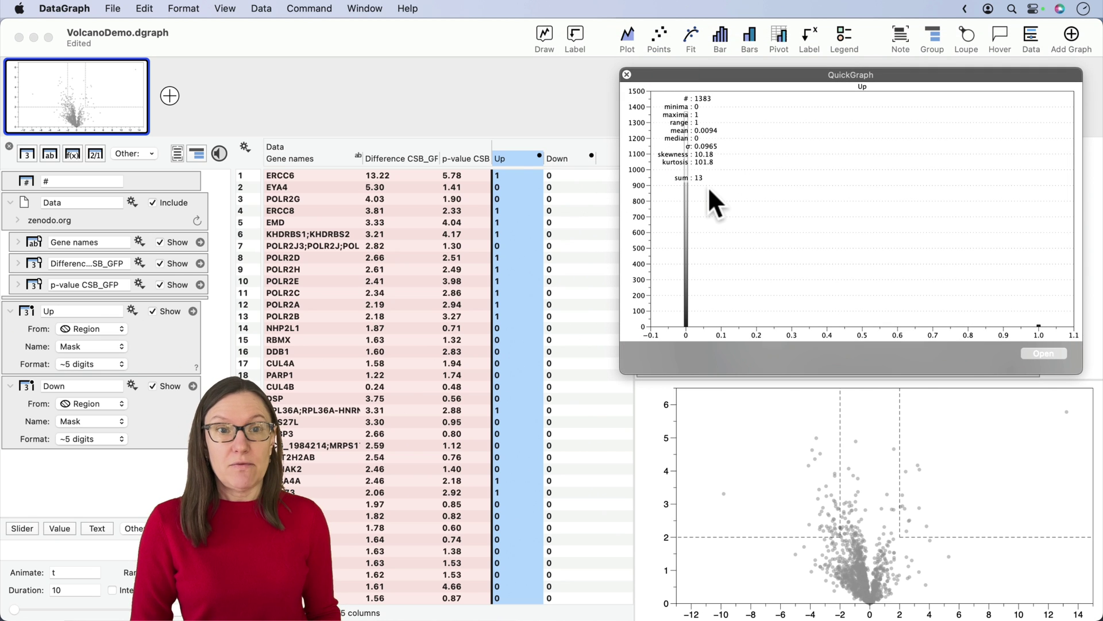
click(561, 157)
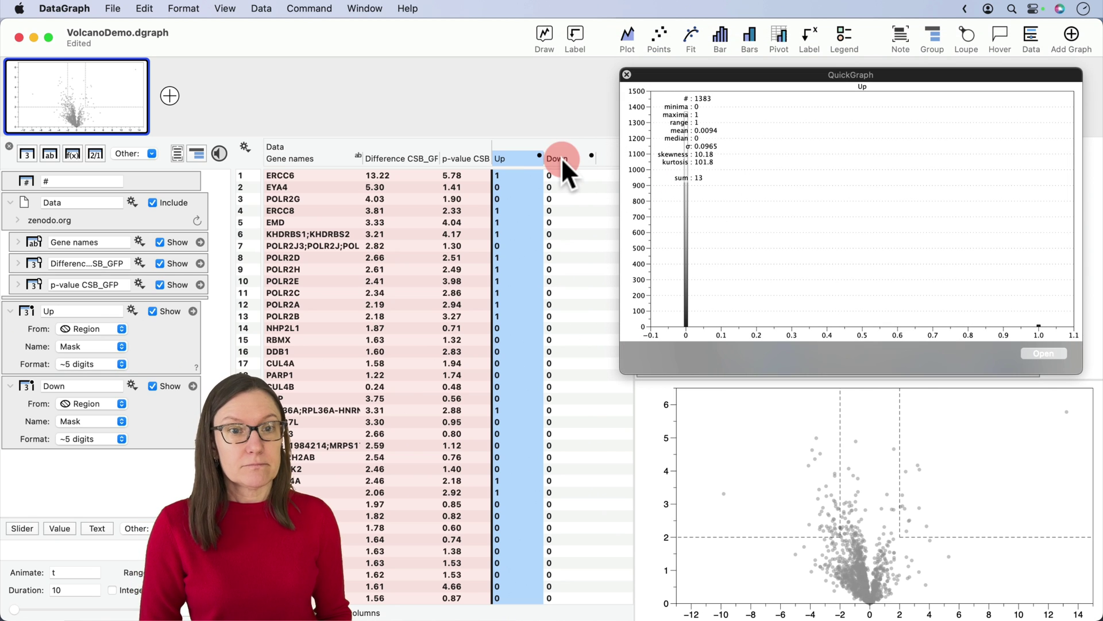
Option-drag the Difference versus p-value scatter layer to create a copy below it.
click(580, 156)
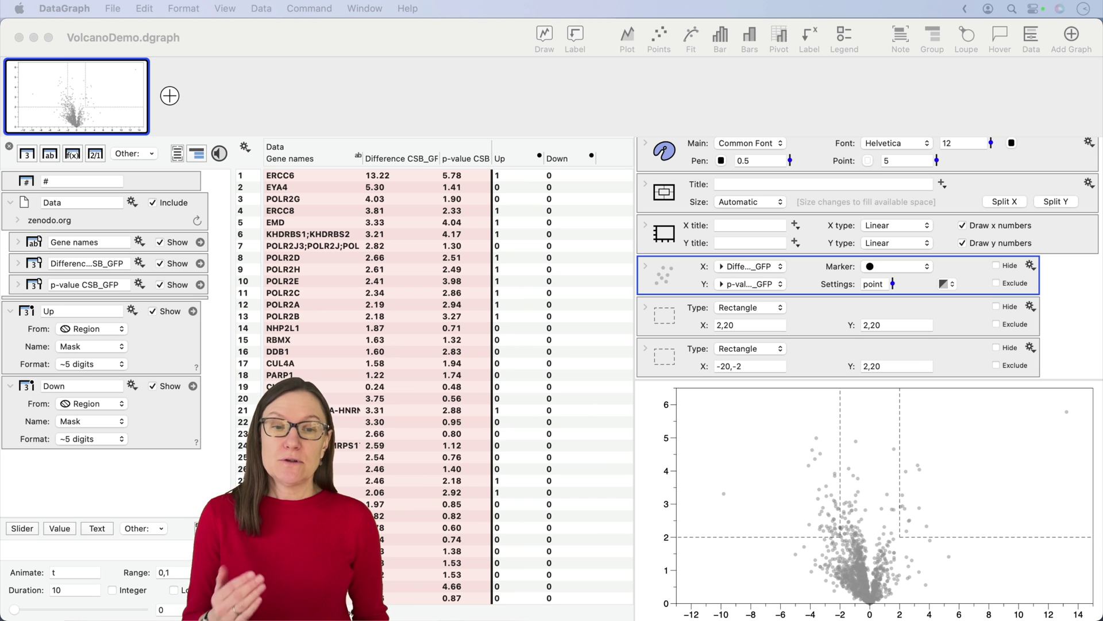
click(687, 265)
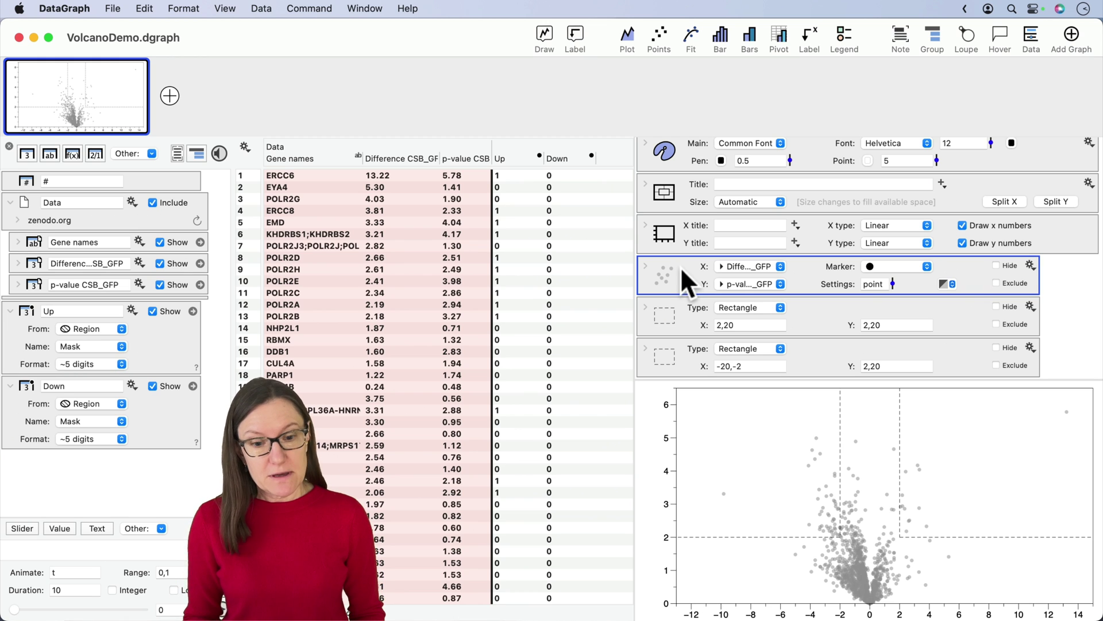
key(alt)
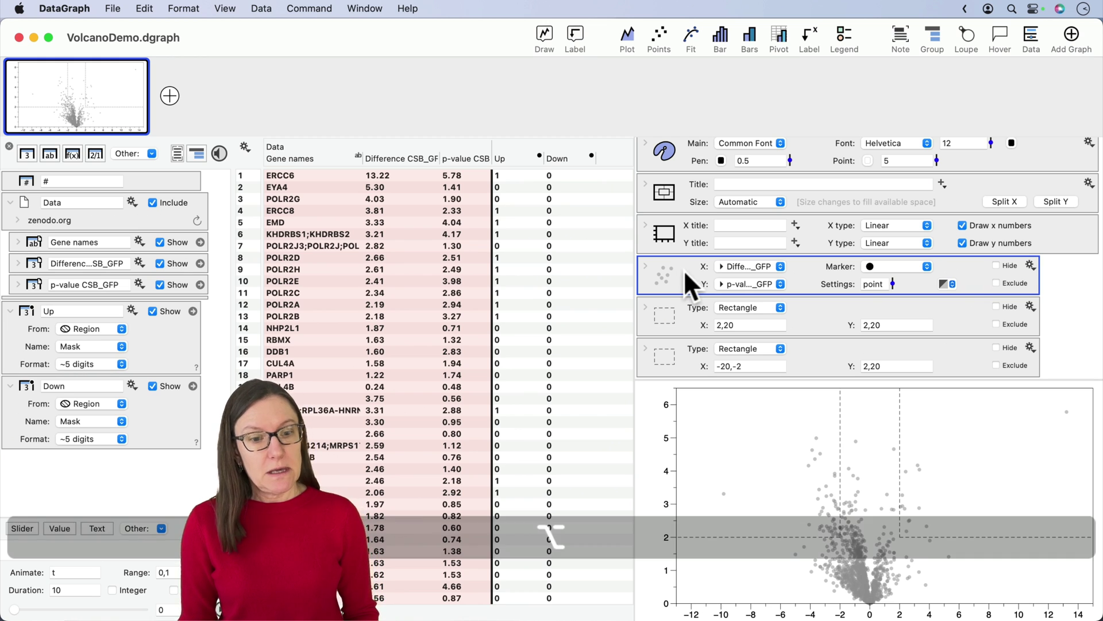
drag(684, 270, 697, 316)
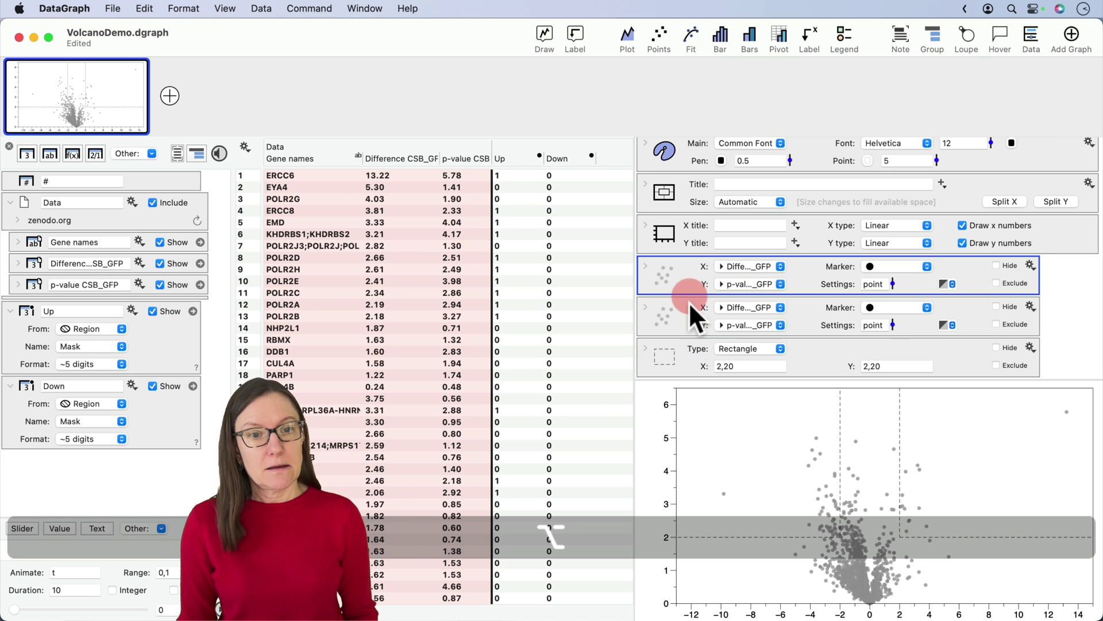
Give the duplicate layer open circle markers with black Licorice outlines.
click(644, 306)
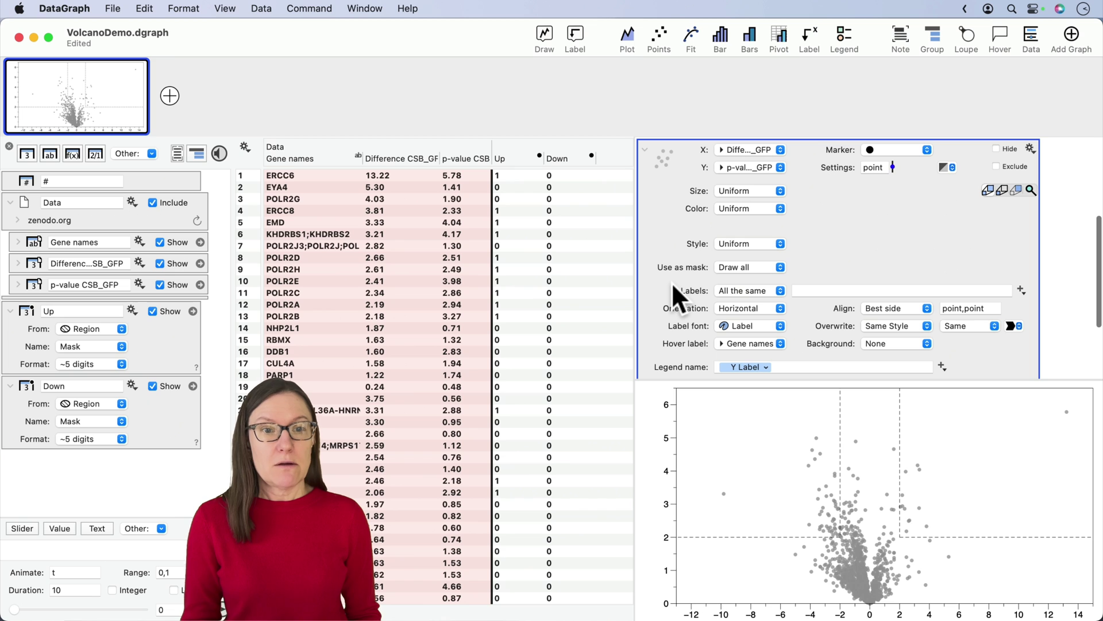
click(897, 150)
click(896, 135)
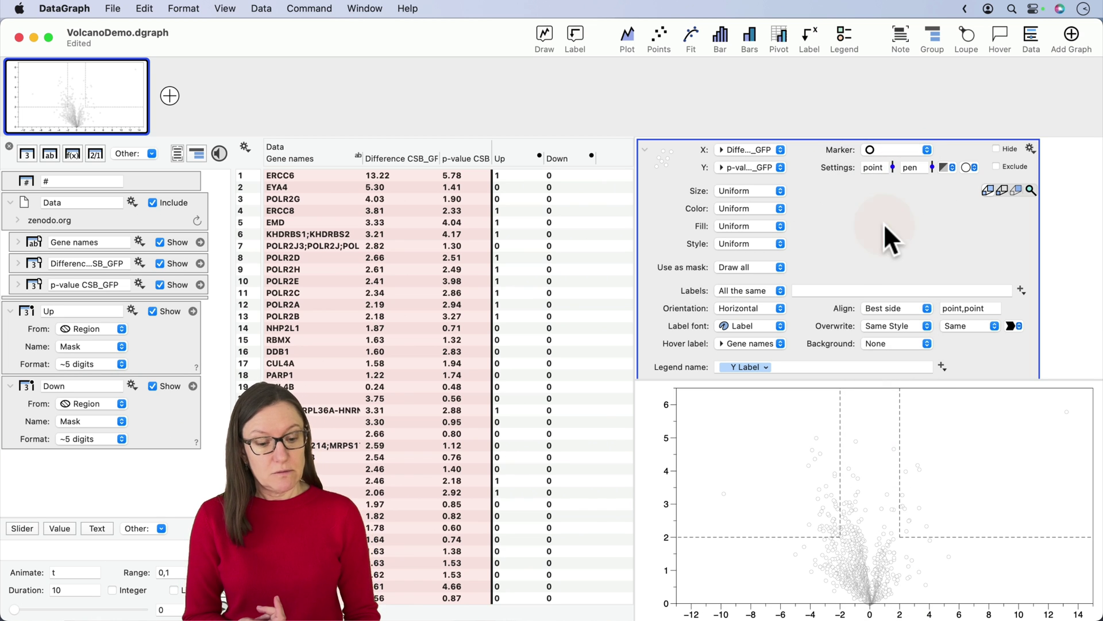
click(945, 169)
click(539, 219)
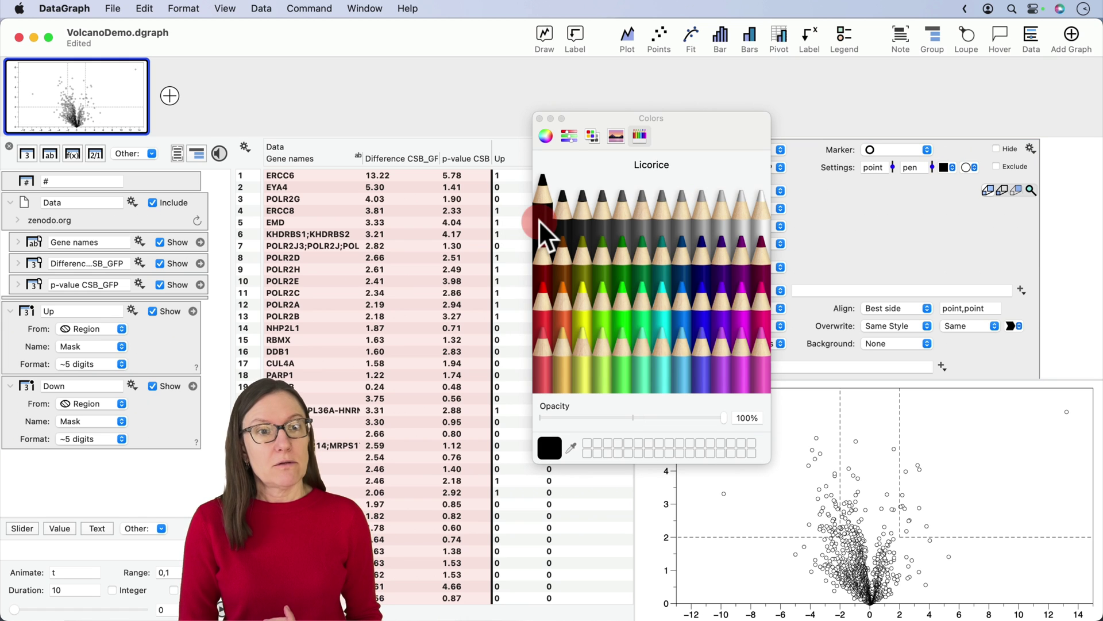
click(538, 117)
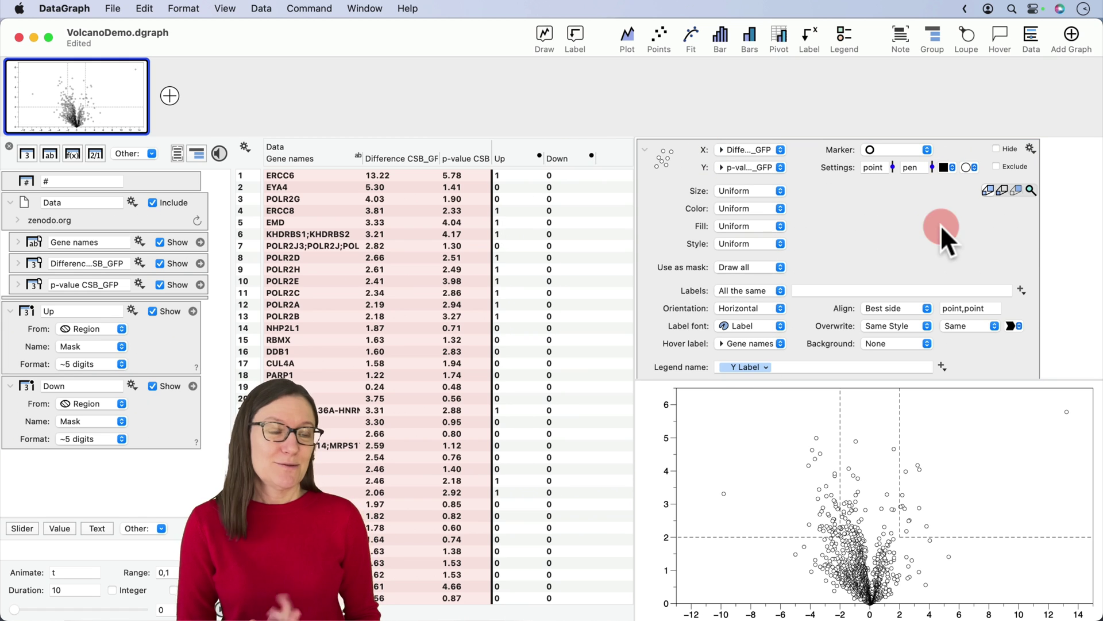
Fill the duplicate layer's markers with red Line Color 1 and check it against the grey points.
click(974, 168)
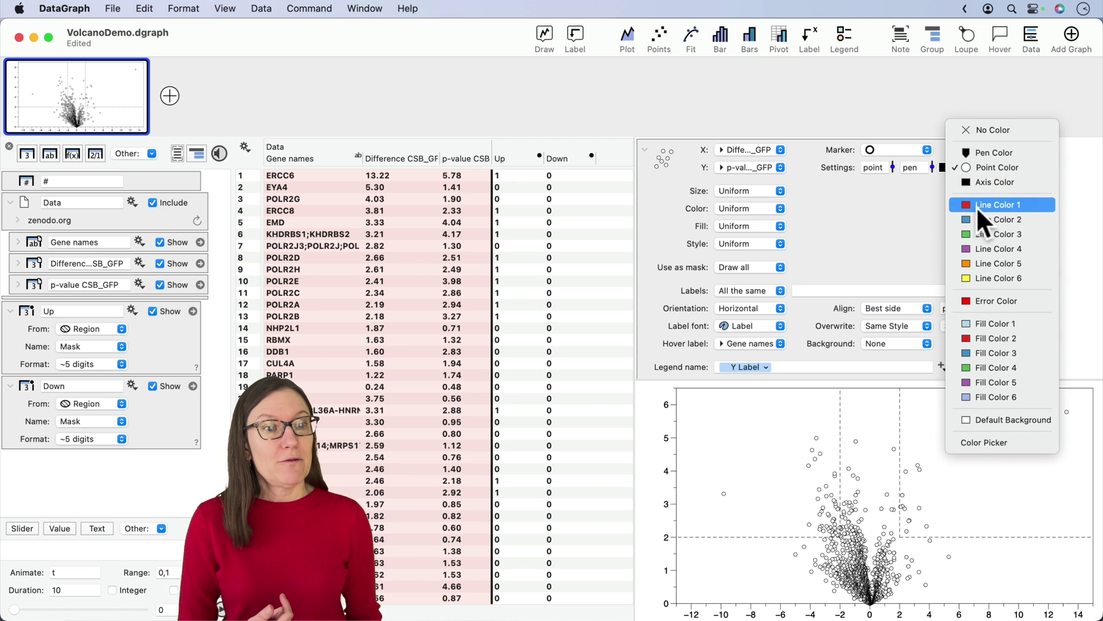
click(1009, 204)
click(864, 211)
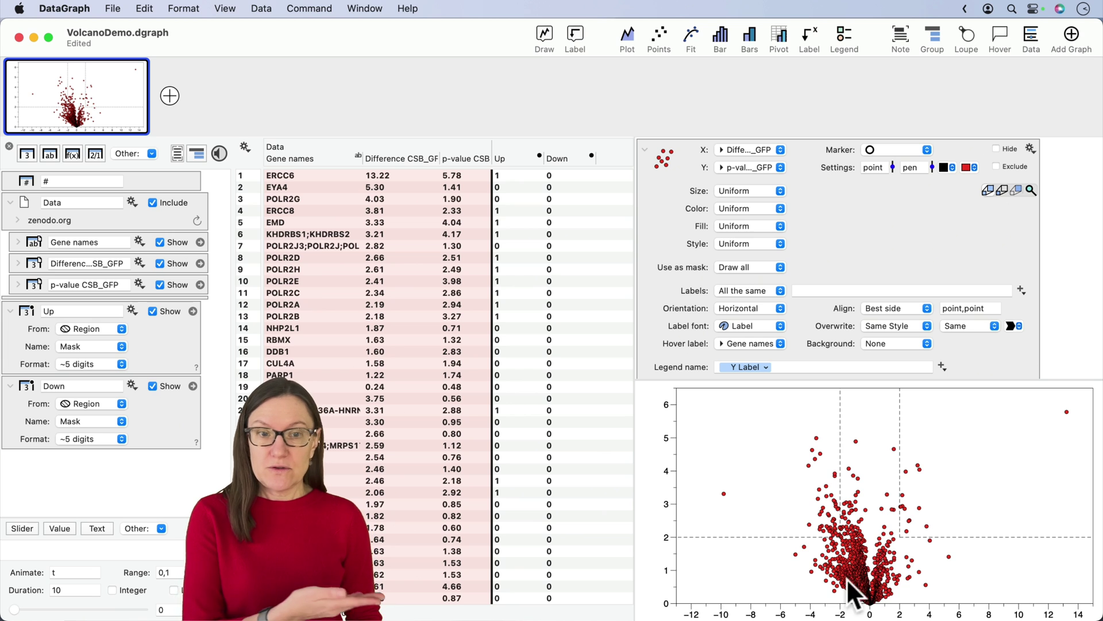
scroll(867, 244, up, 5)
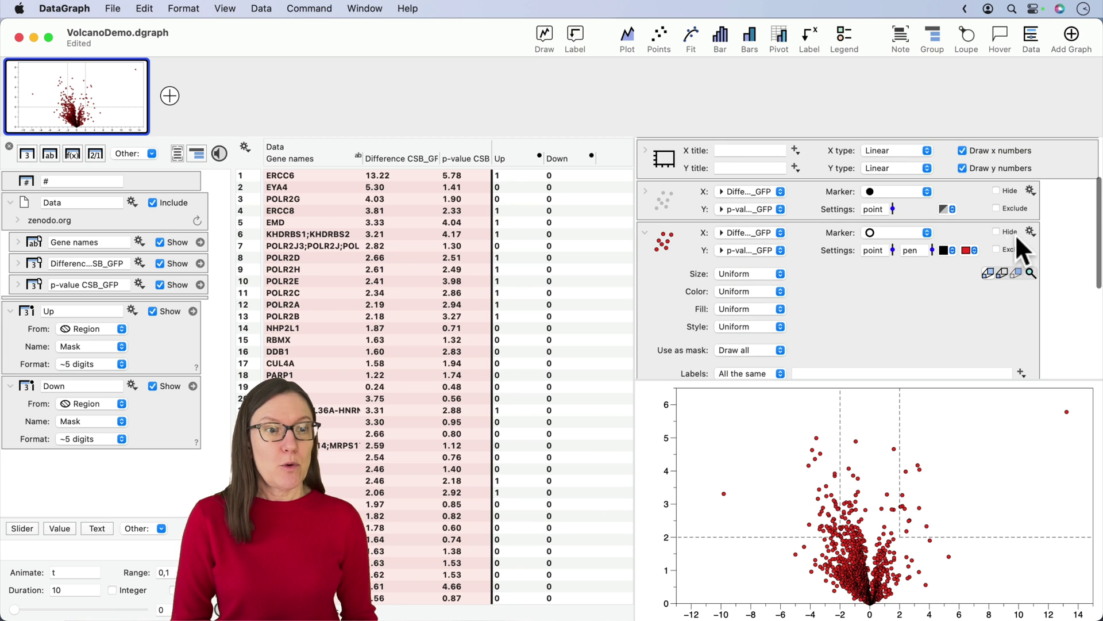
click(1007, 232)
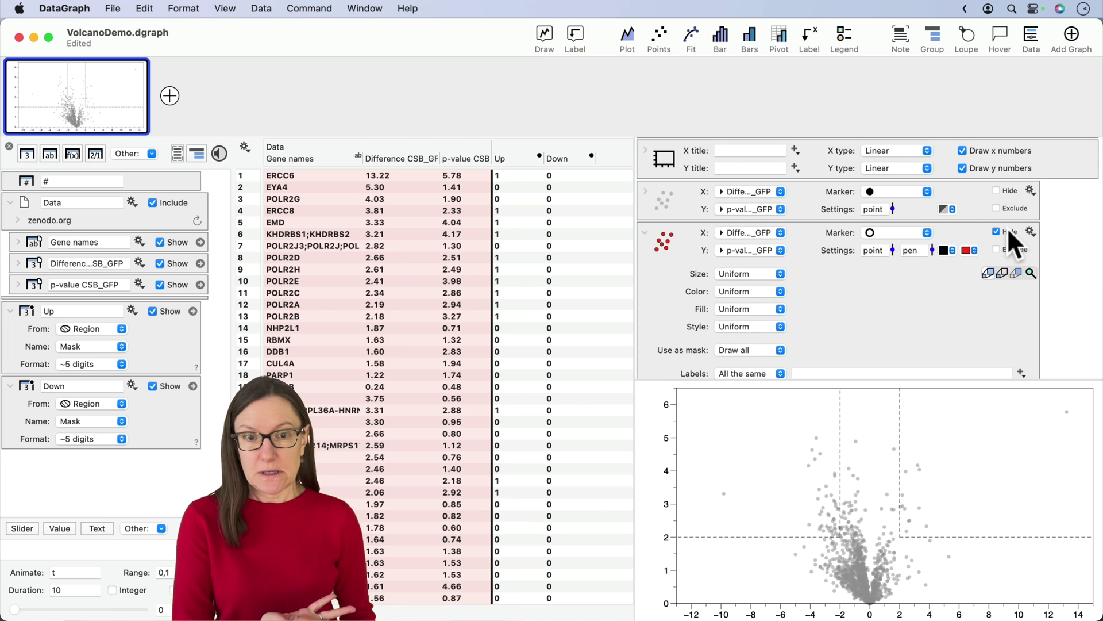
click(1008, 231)
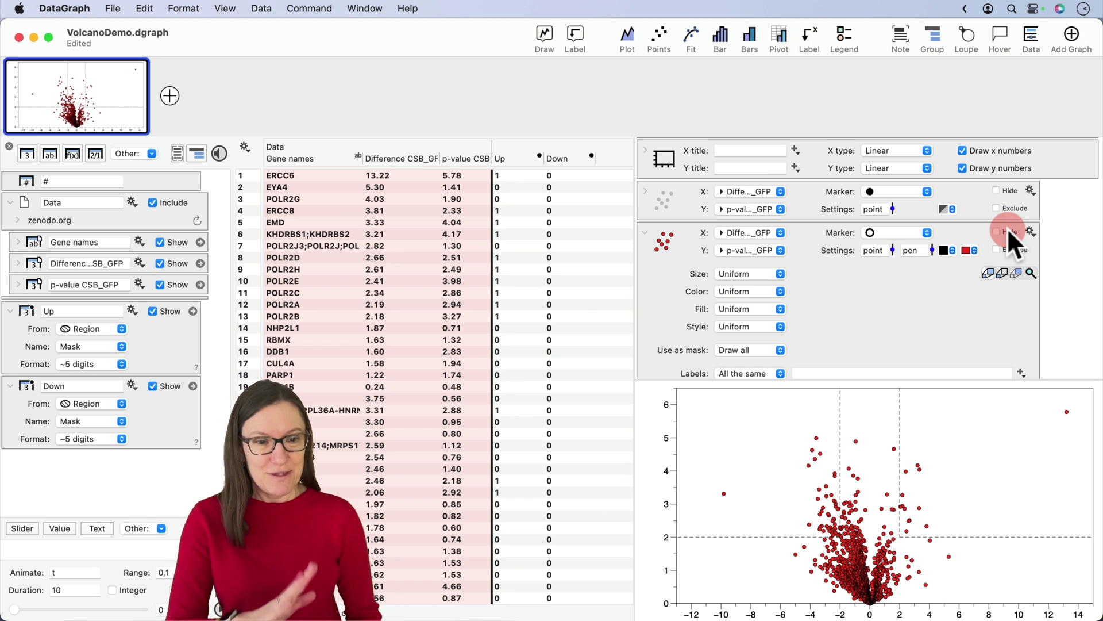
scroll(839, 322, down, 3)
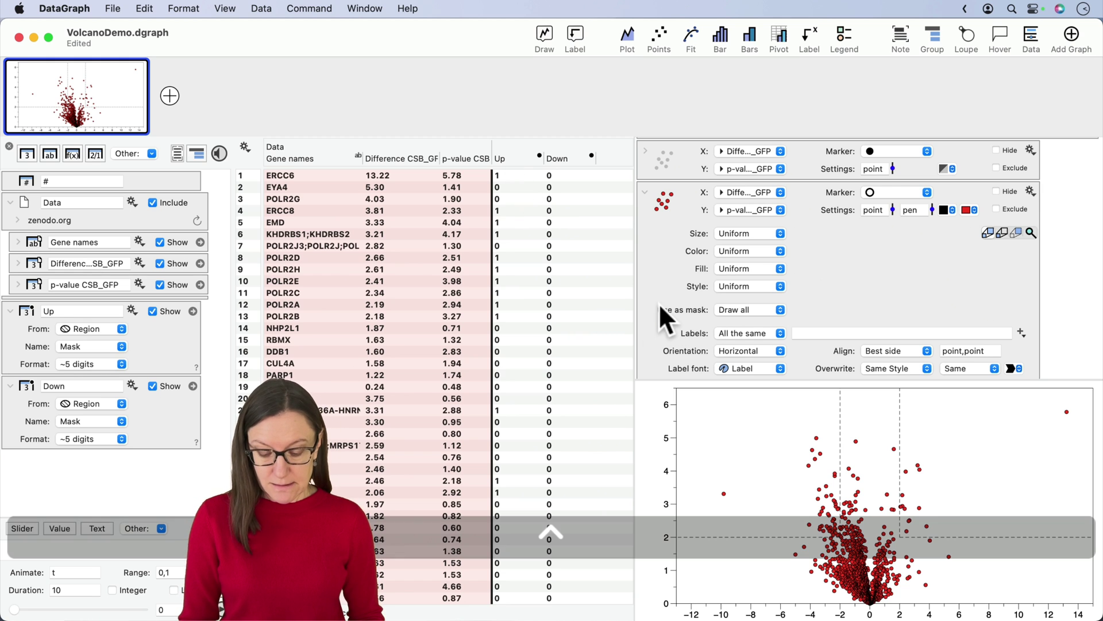
Mask the red points layer with the Up column, including only values = 1.
key(ctrl+z)
mouse_move(646, 296)
mouse_down()
mouse_move(661, 308)
mouse_move(809, 320)
mouse_up()
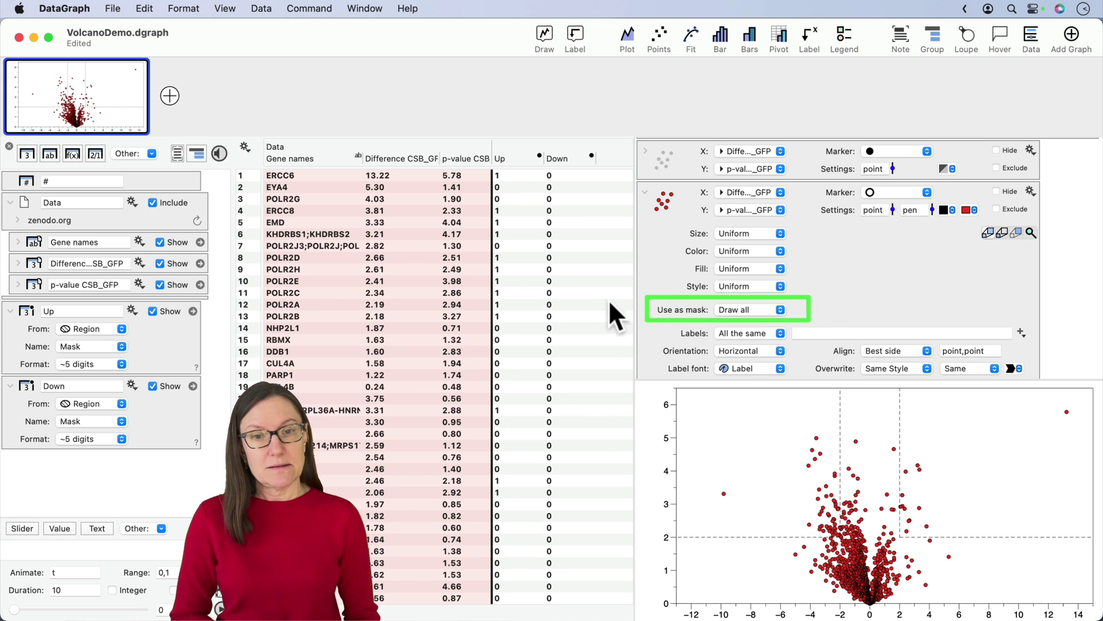
drag(501, 158, 749, 311)
key(ctrl)
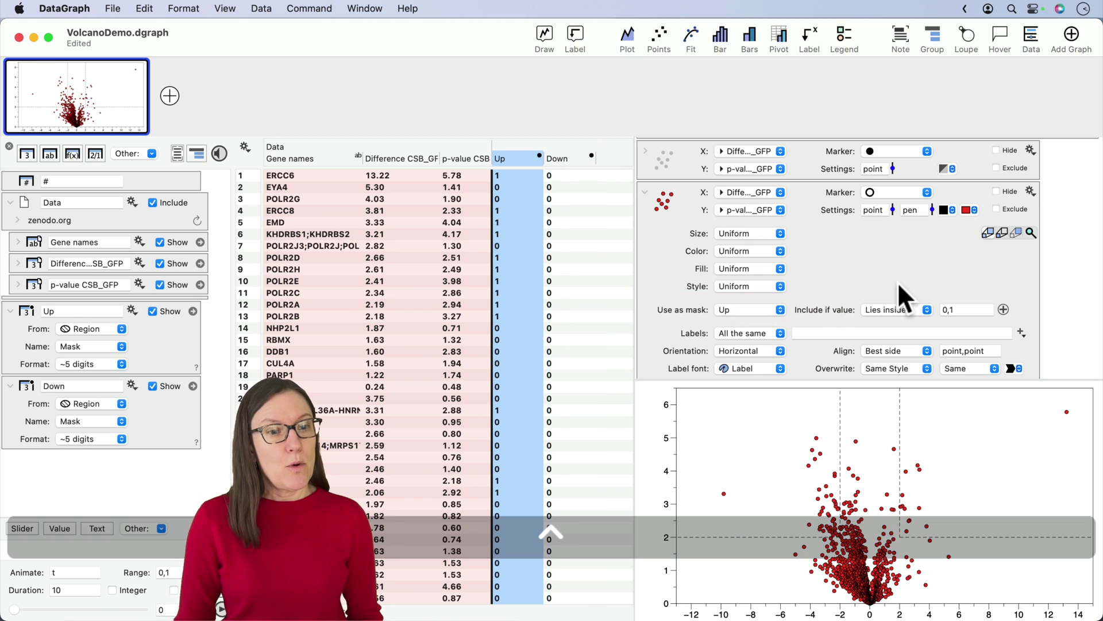
click(892, 307)
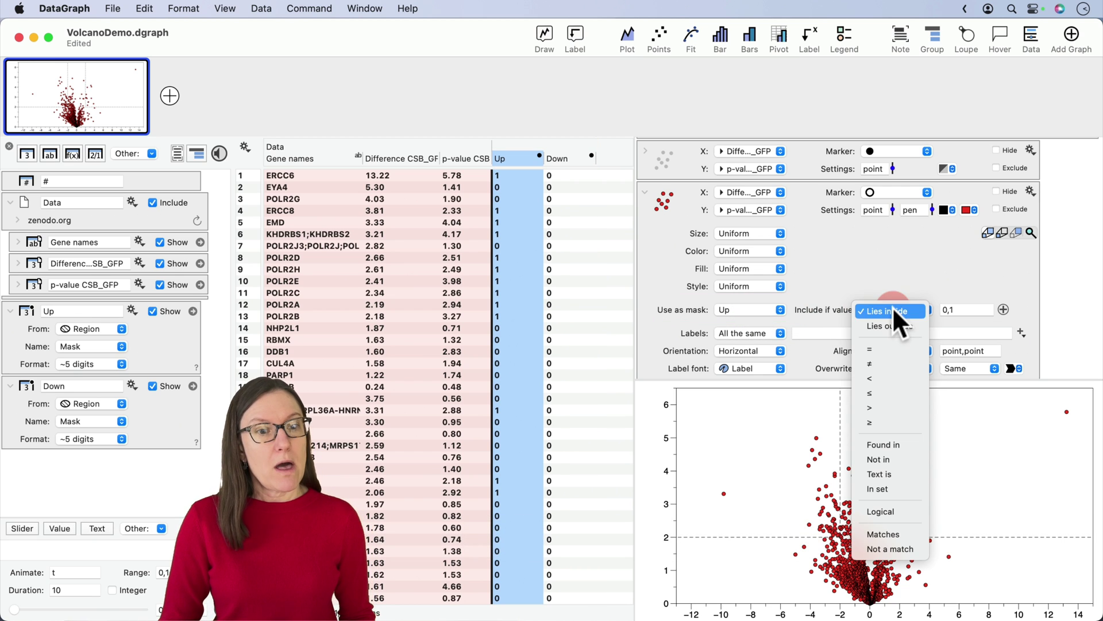
click(881, 350)
click(961, 310)
text(1)
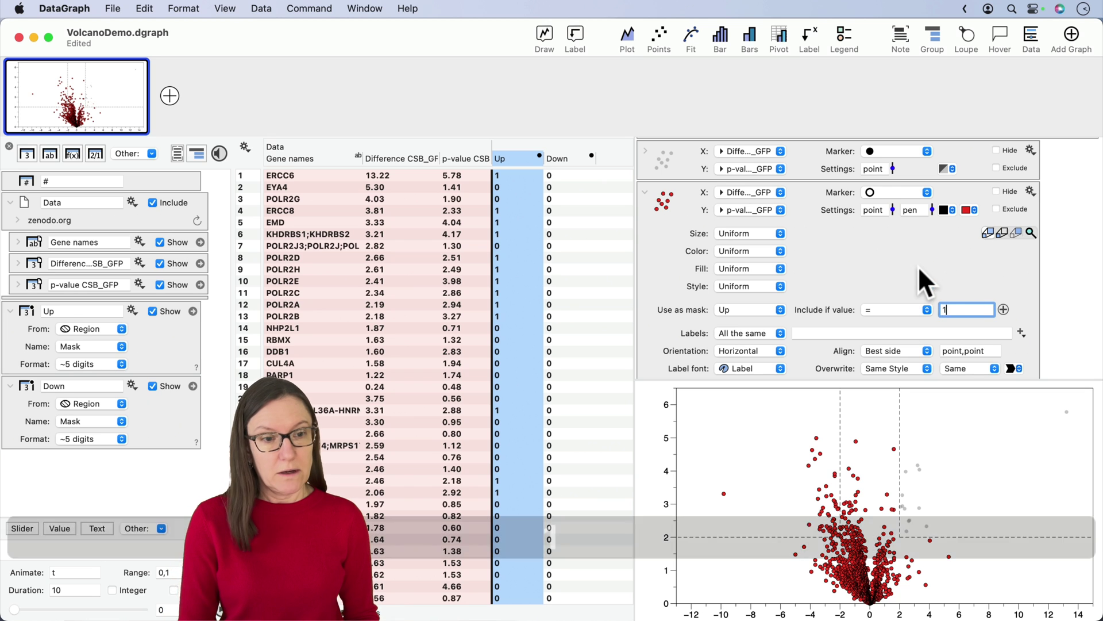
click(918, 265)
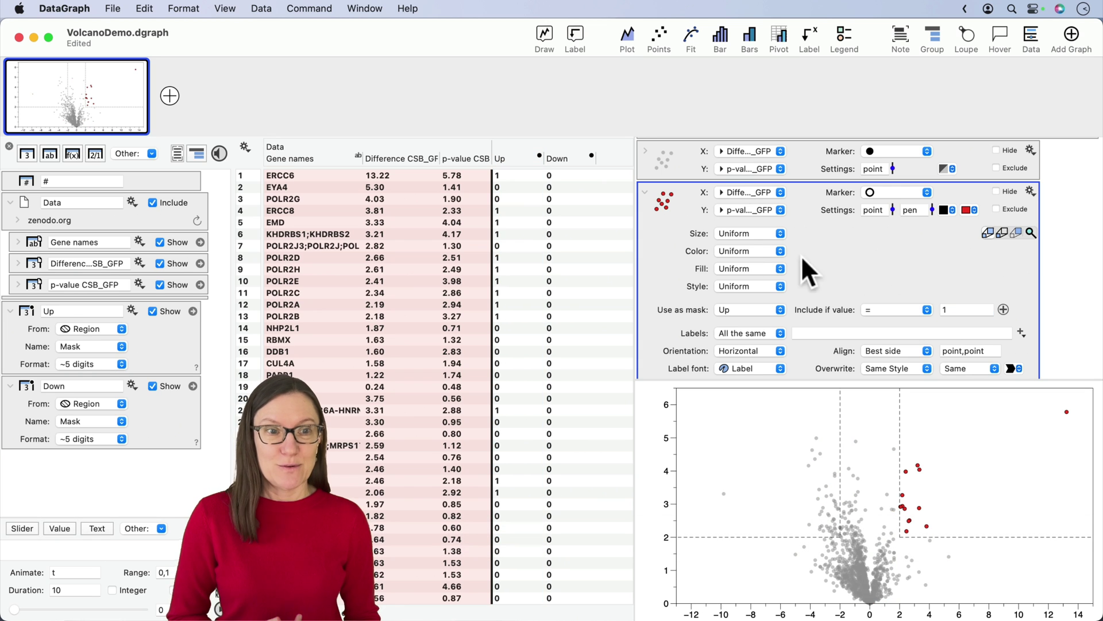
click(643, 190)
click(666, 271)
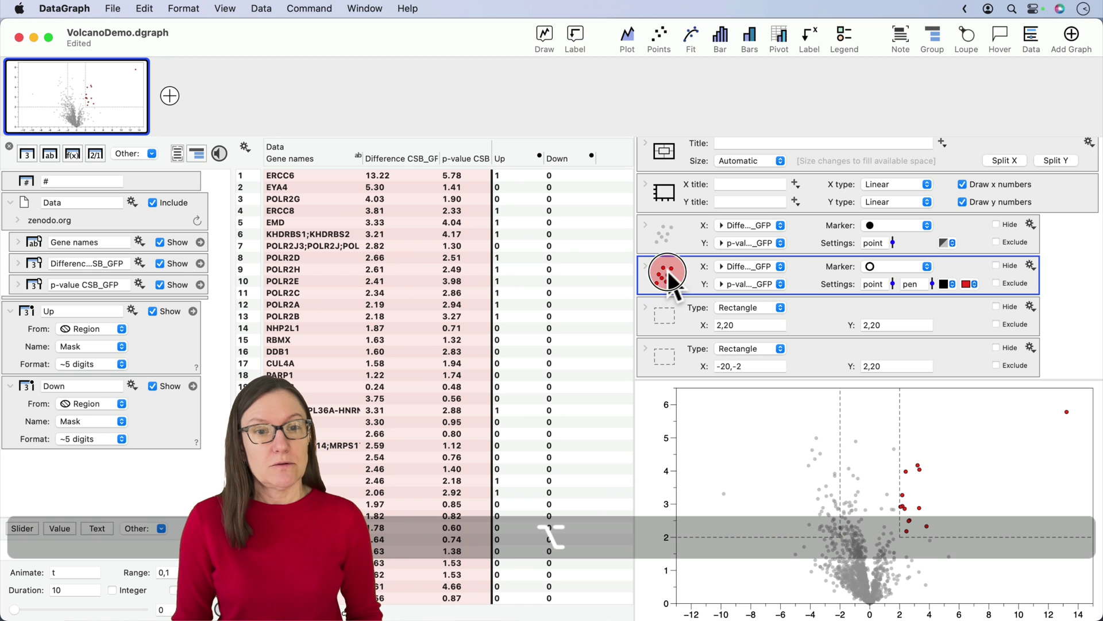
Duplicate the red points layer and colour the copy blue with Line Color 2.
drag(667, 270, 675, 316)
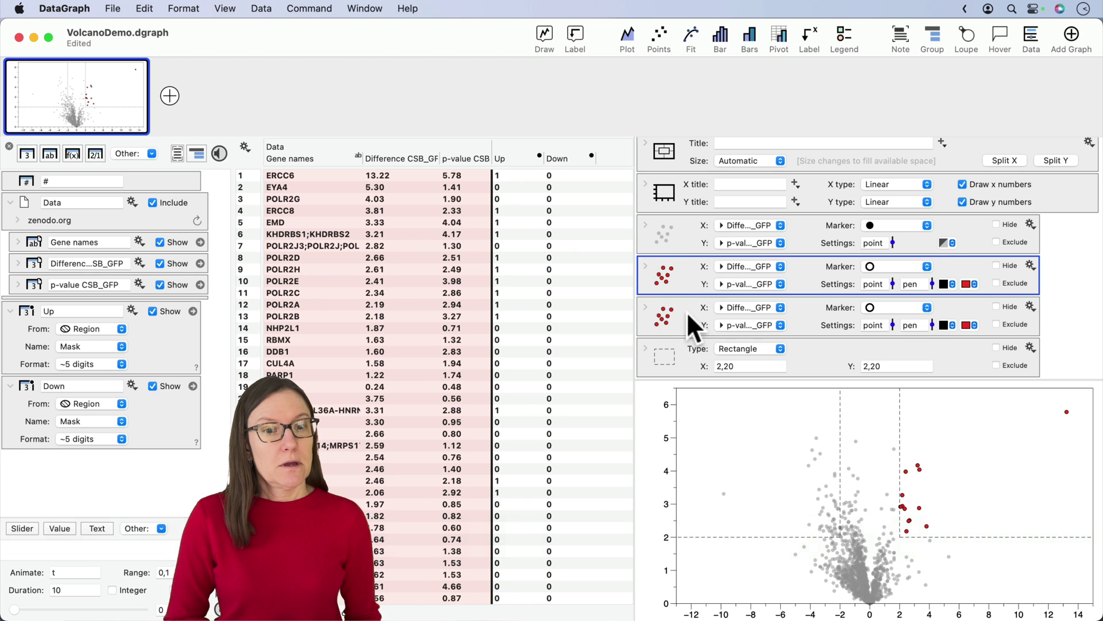
click(827, 313)
click(974, 323)
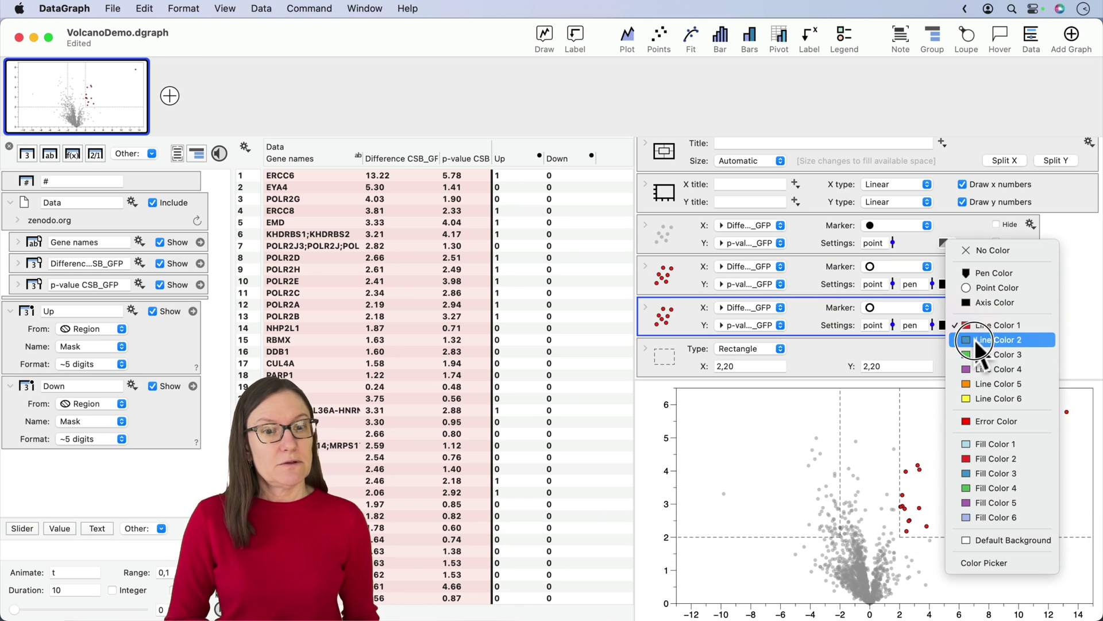
click(981, 339)
Switch the blue layer's Use as mask column from Up to Down.
click(644, 308)
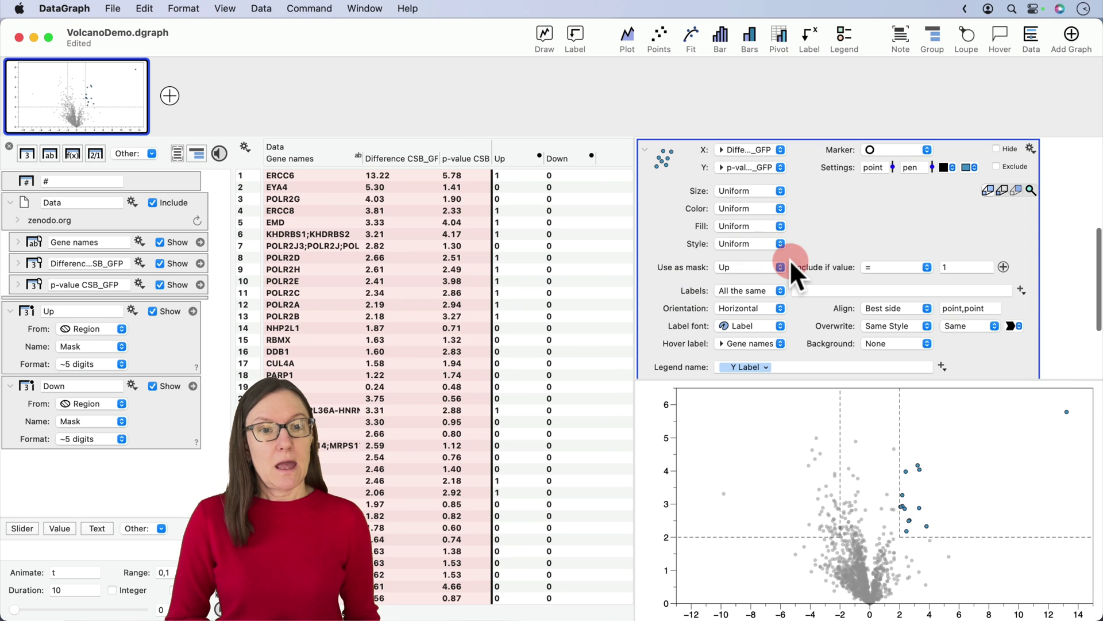
click(741, 264)
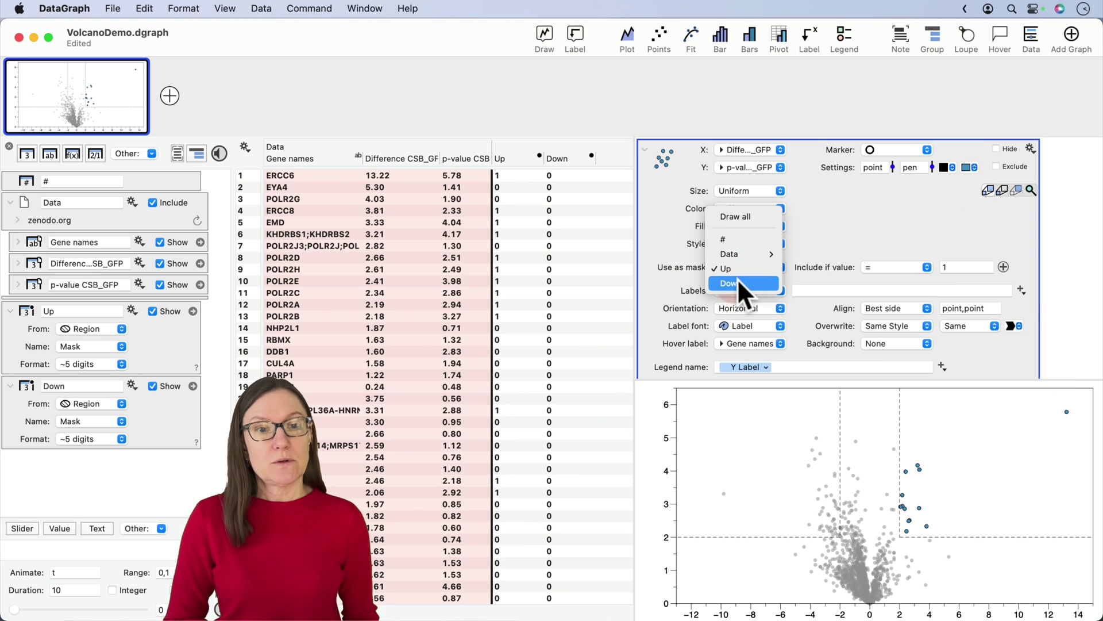
click(739, 282)
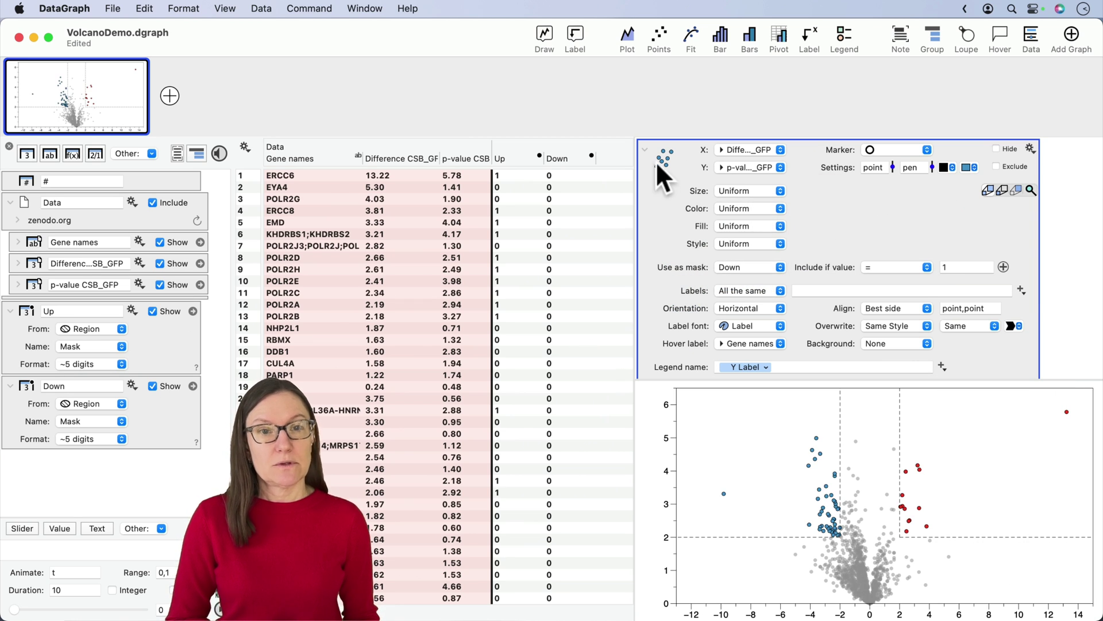
click(646, 147)
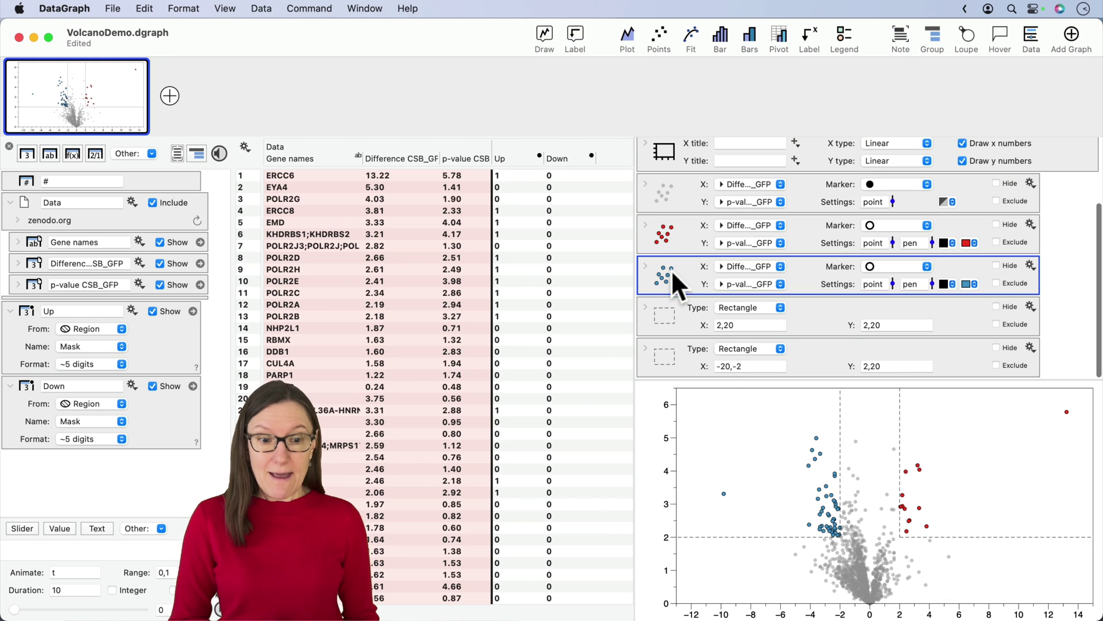
click(780, 482)
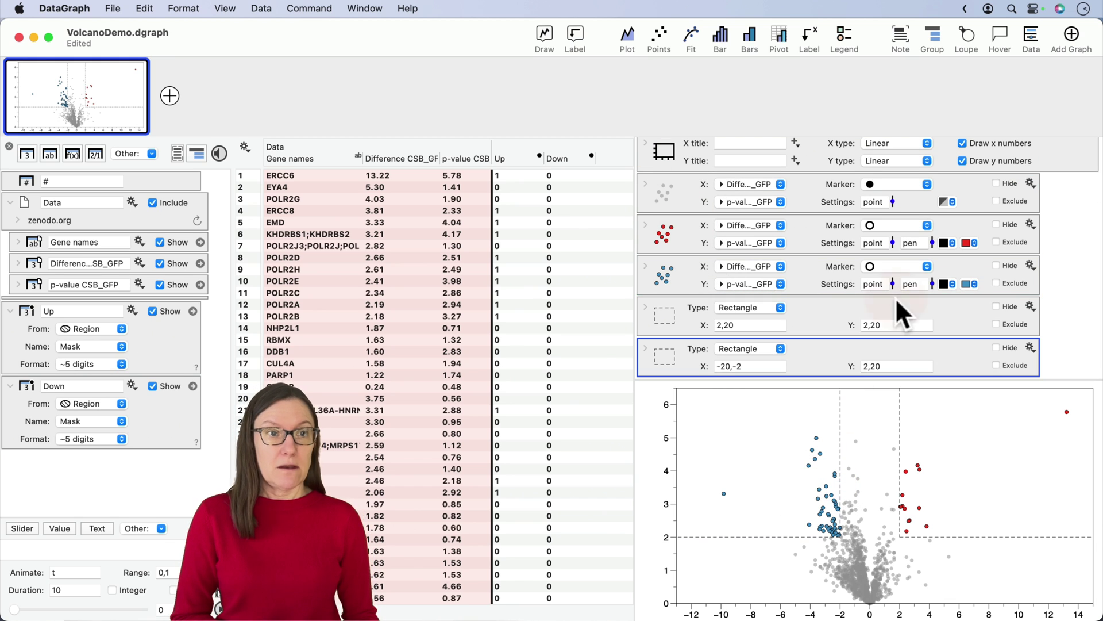
Set the Main style point size to 7 for all volcano plot markers.
click(927, 319)
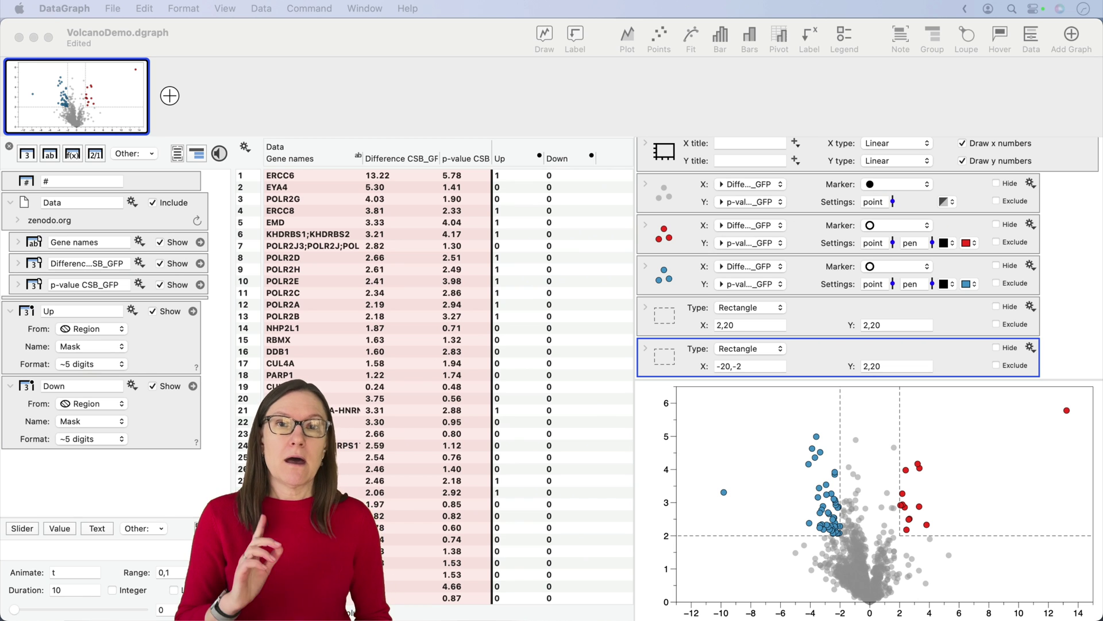
click(893, 200)
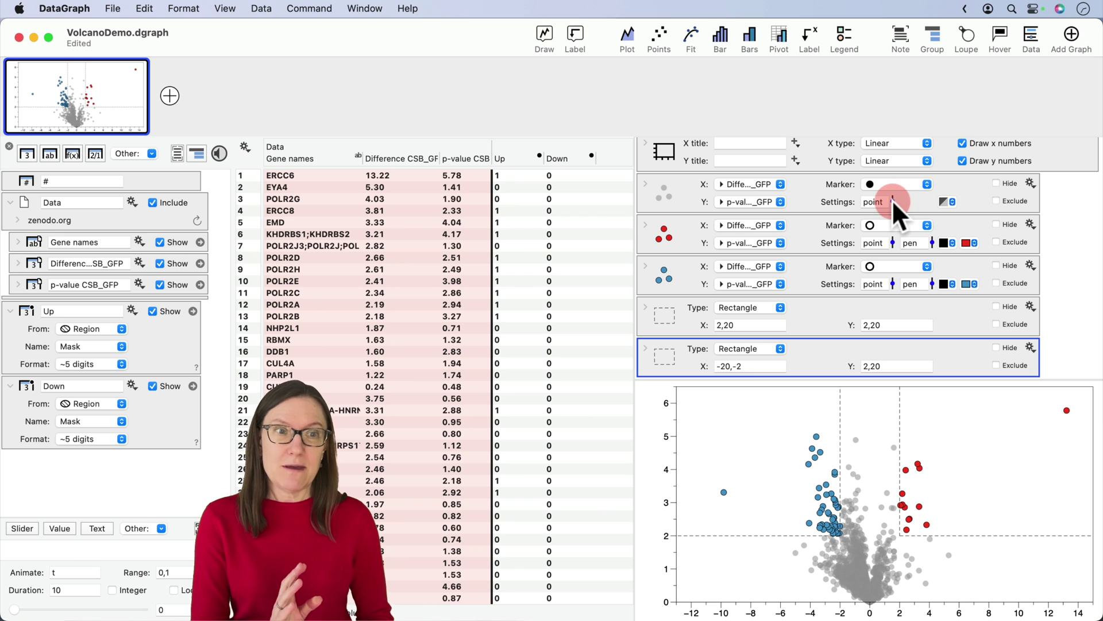
mouse_move(893, 199)
mouse_down()
mouse_move(891, 180)
mouse_move(892, 205)
mouse_up()
scroll(836, 215, up, 3)
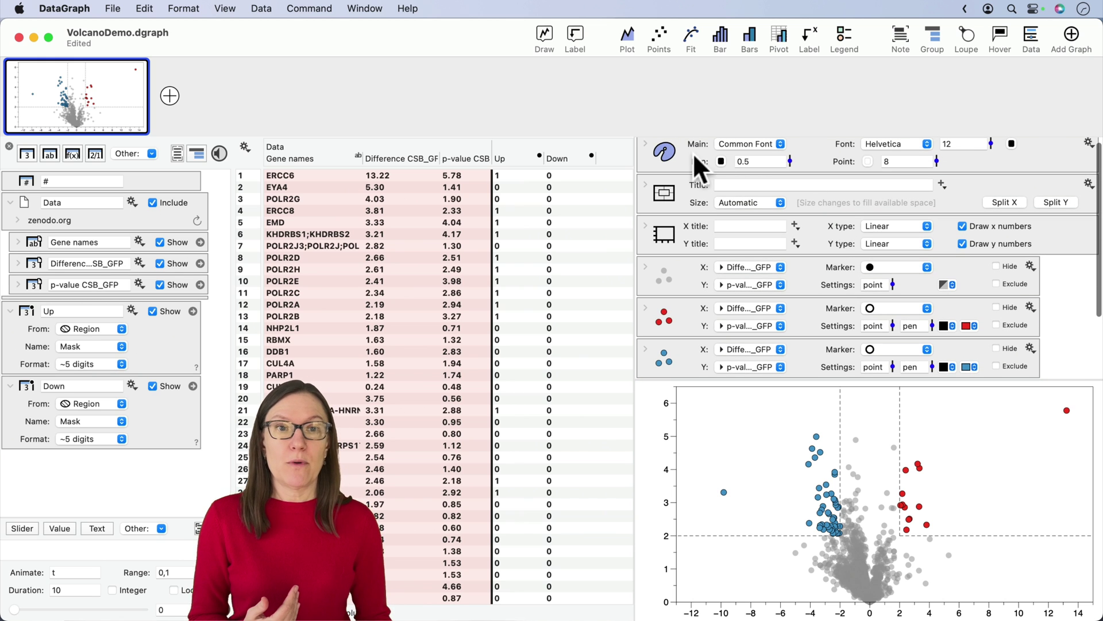
click(663, 154)
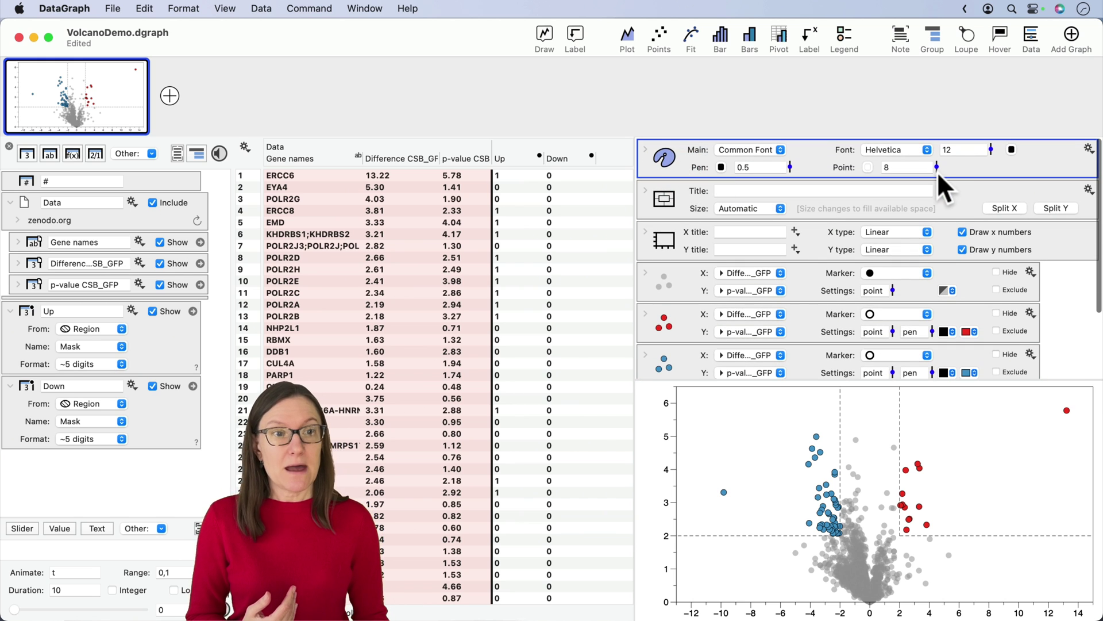
mouse_move(936, 166)
mouse_down()
mouse_move(937, 143)
mouse_move(934, 169)
mouse_up()
Try lower cutoffs for the Up region, then fix its Y range at exactly 2 to 20.
scroll(963, 308, down, 3)
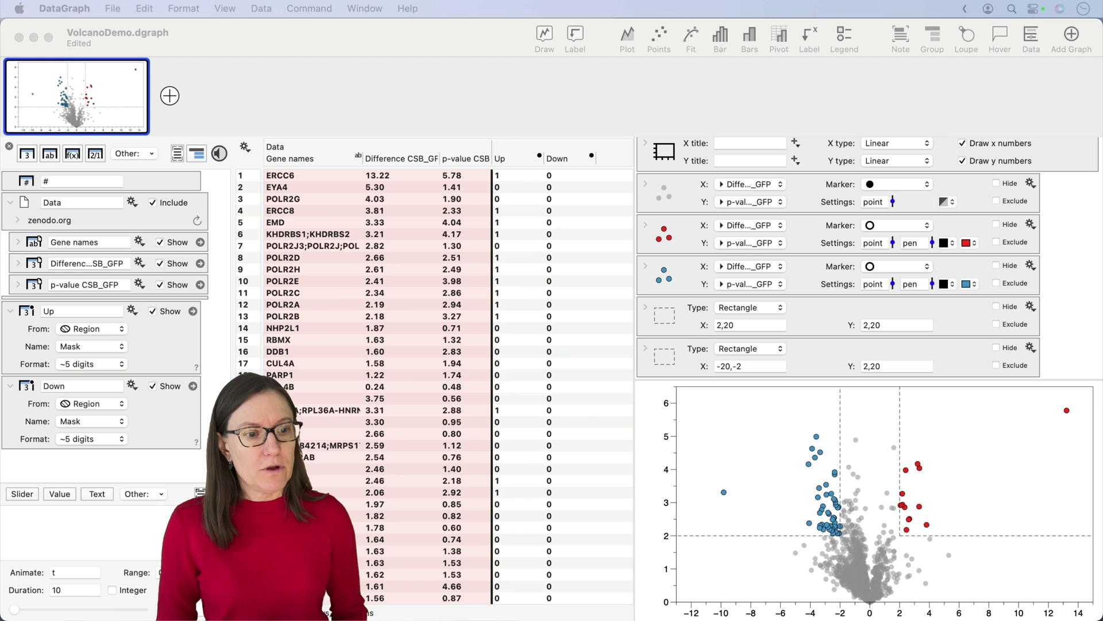
click(990, 535)
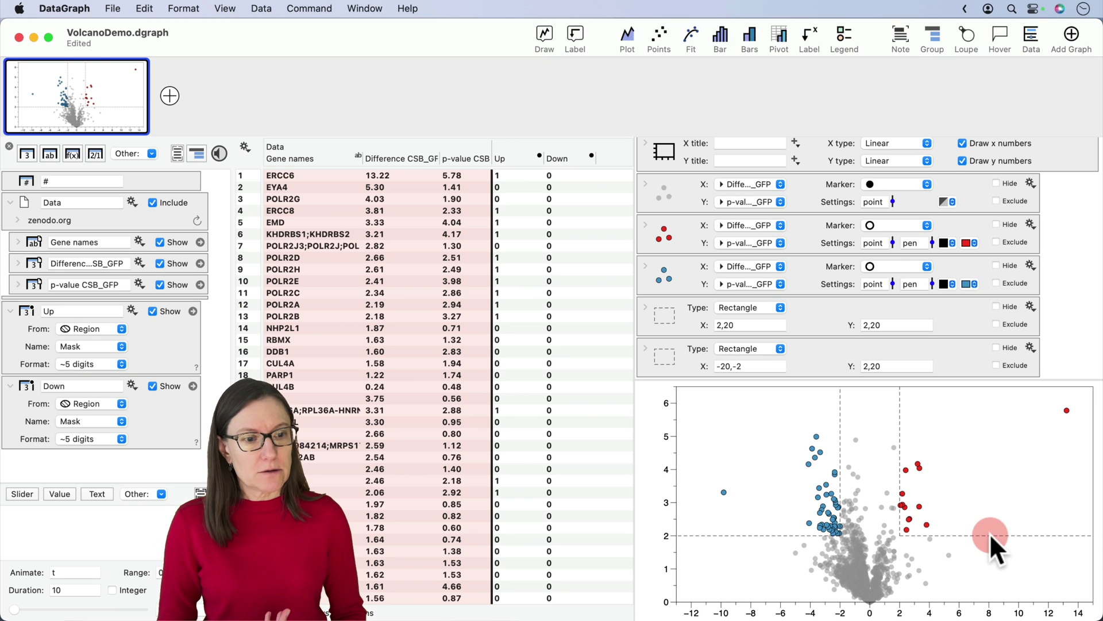
click(989, 536)
mouse_move(990, 535)
mouse_down()
mouse_move(989, 567)
mouse_move(989, 535)
mouse_up()
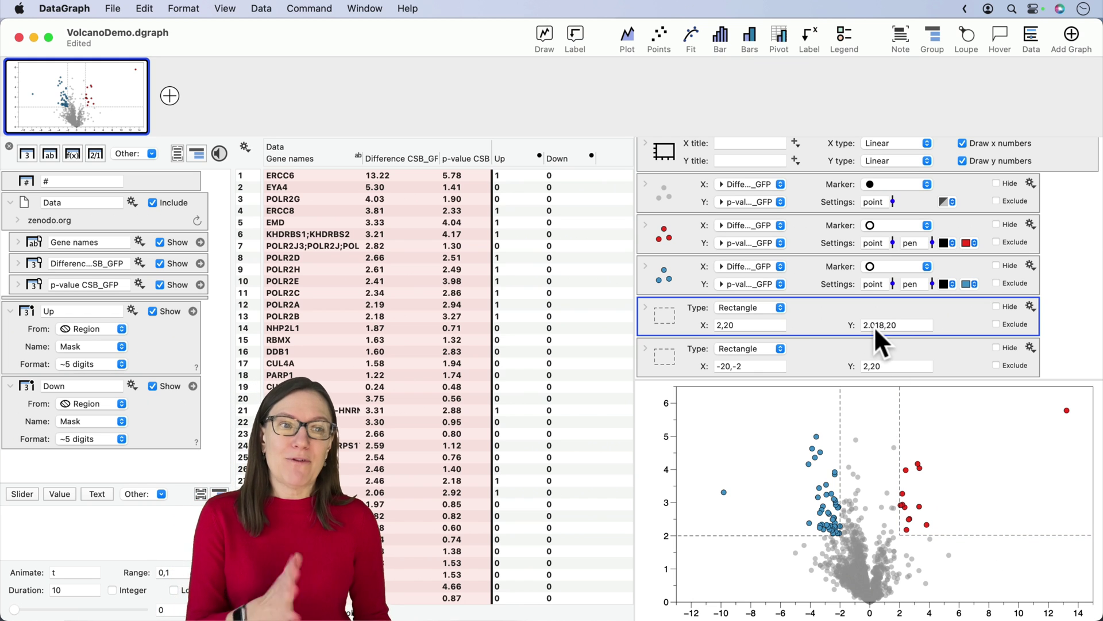
drag(883, 325, 842, 325)
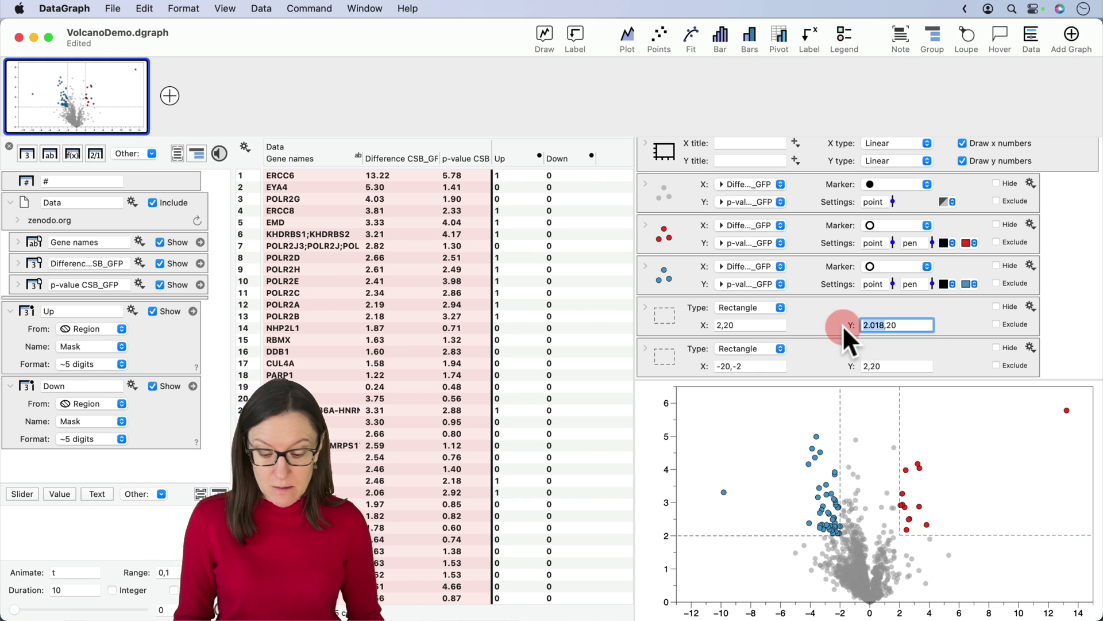
text(2)
key(Return)
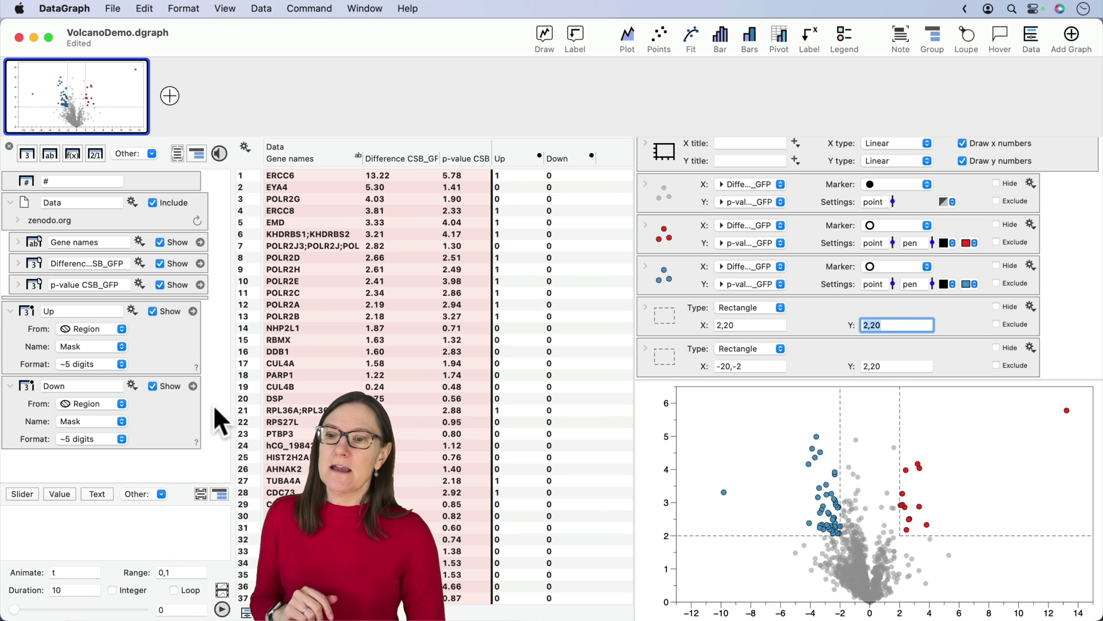
Collapse the Up and Down columns and enlarge the lower variables panel.
drag(212, 405, 147, 347)
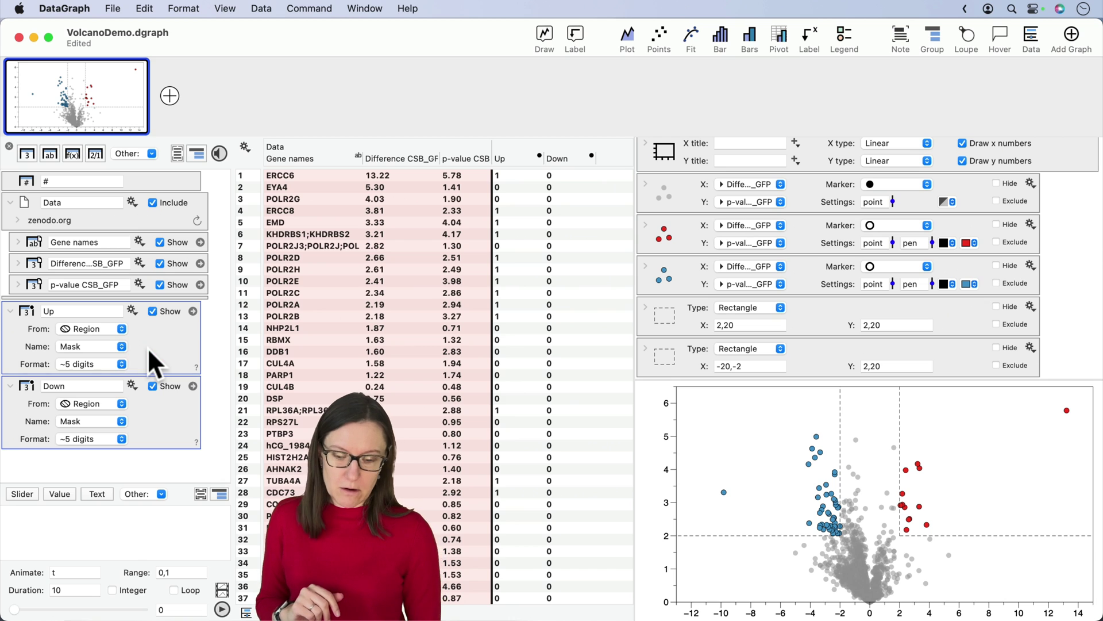
key(Left)
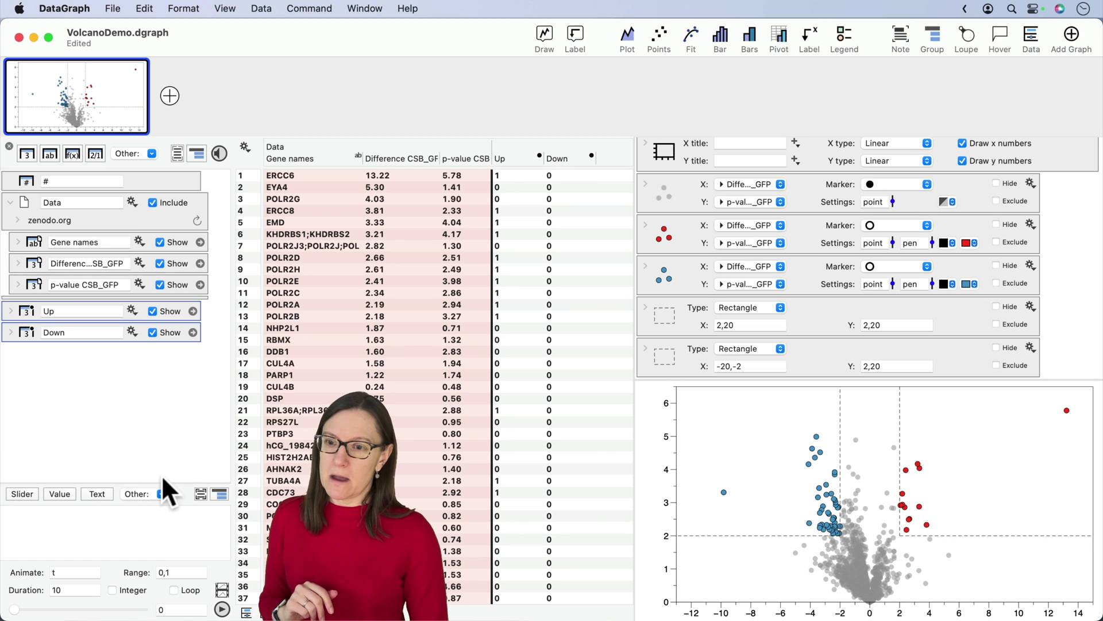
drag(172, 485, 156, 374)
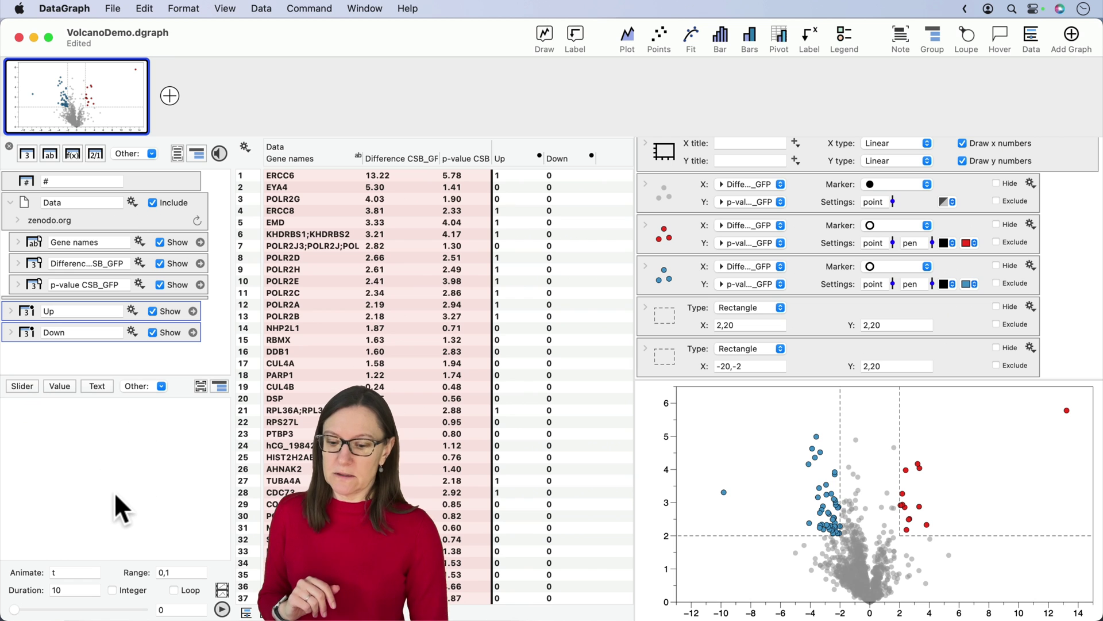
key(super)
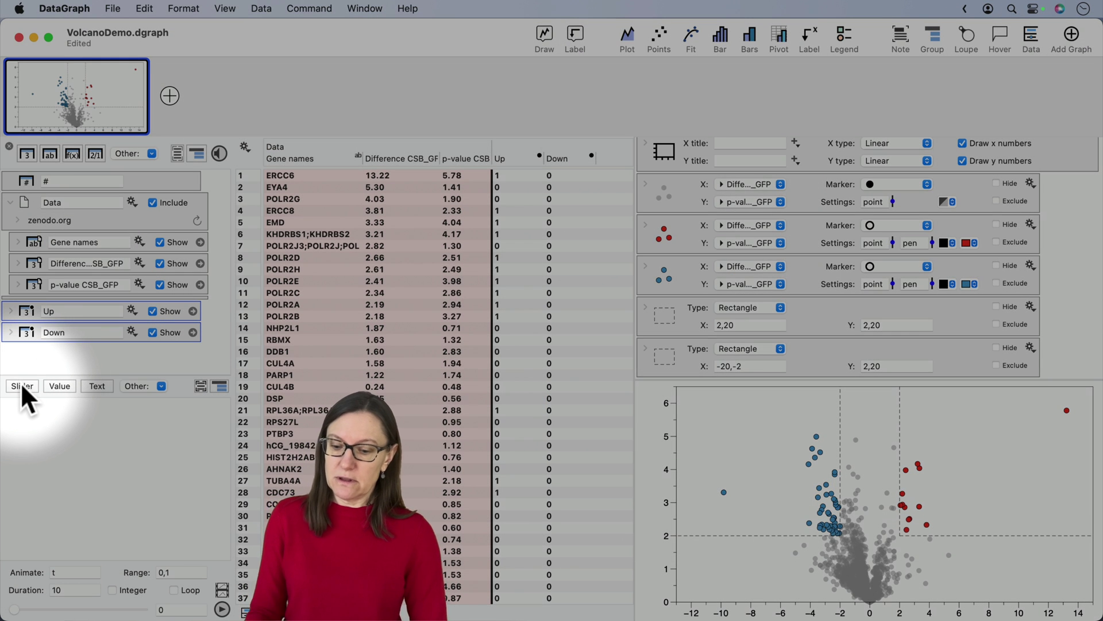
Add a new slider variable and name it y.
click(22, 387)
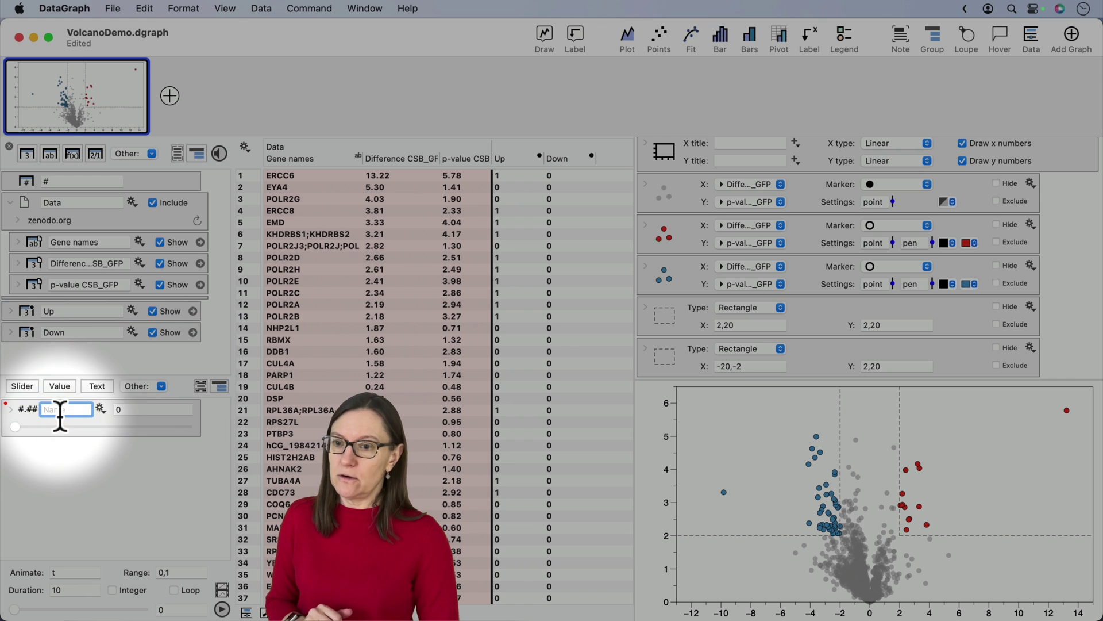
key(super)
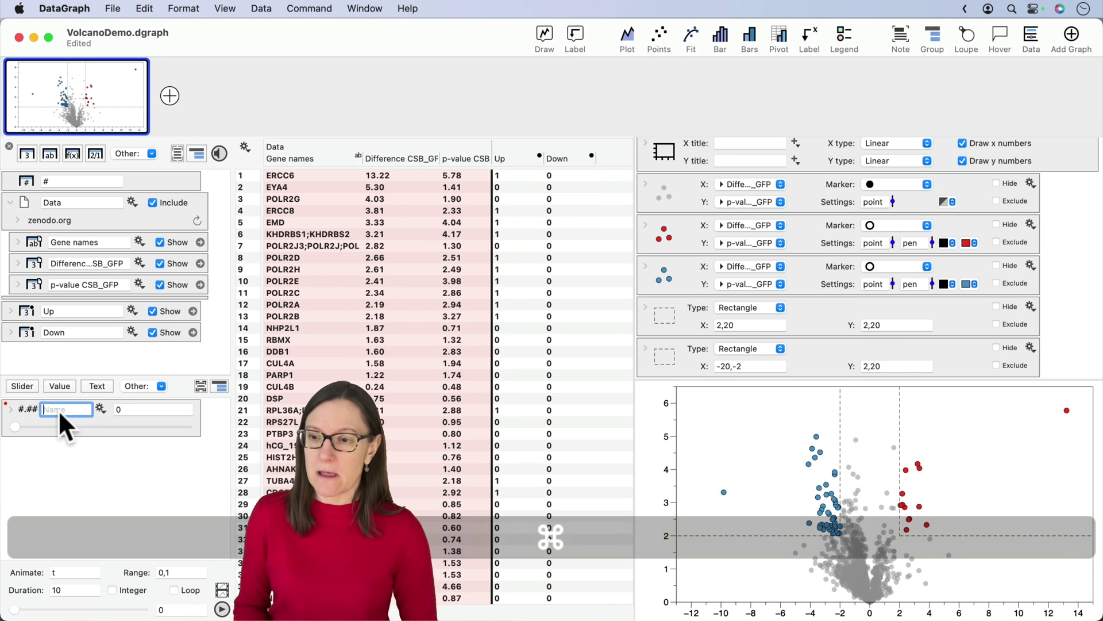
text(x)
drag(15, 427, 56, 426)
double_click(61, 406)
text(y)
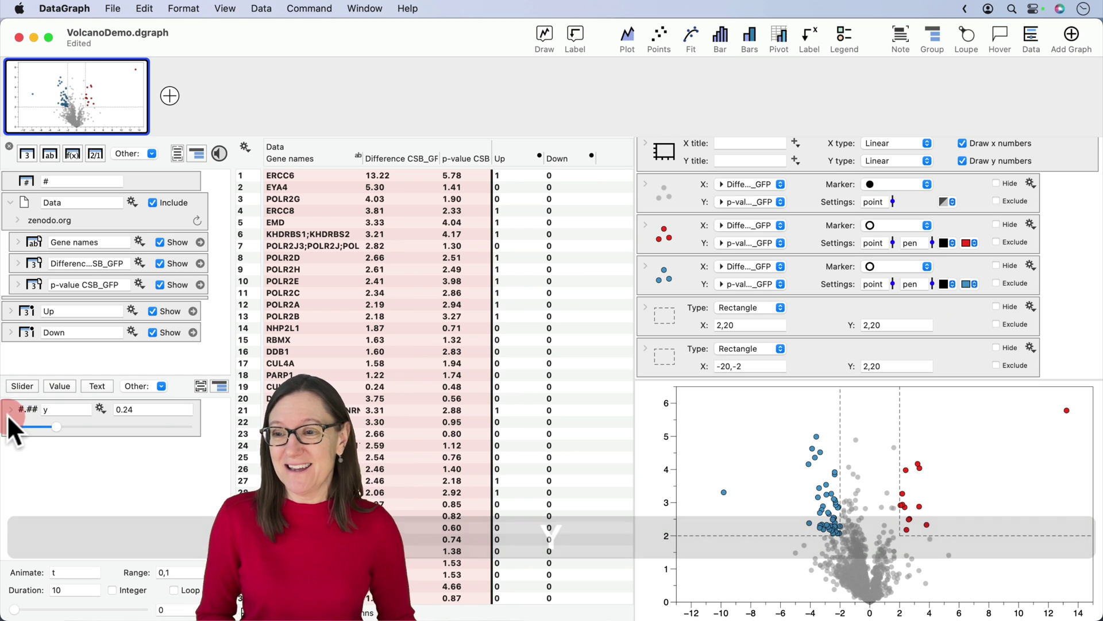
Set the y slider's range to 0 to 12 and its value to about 7.2.
click(10, 408)
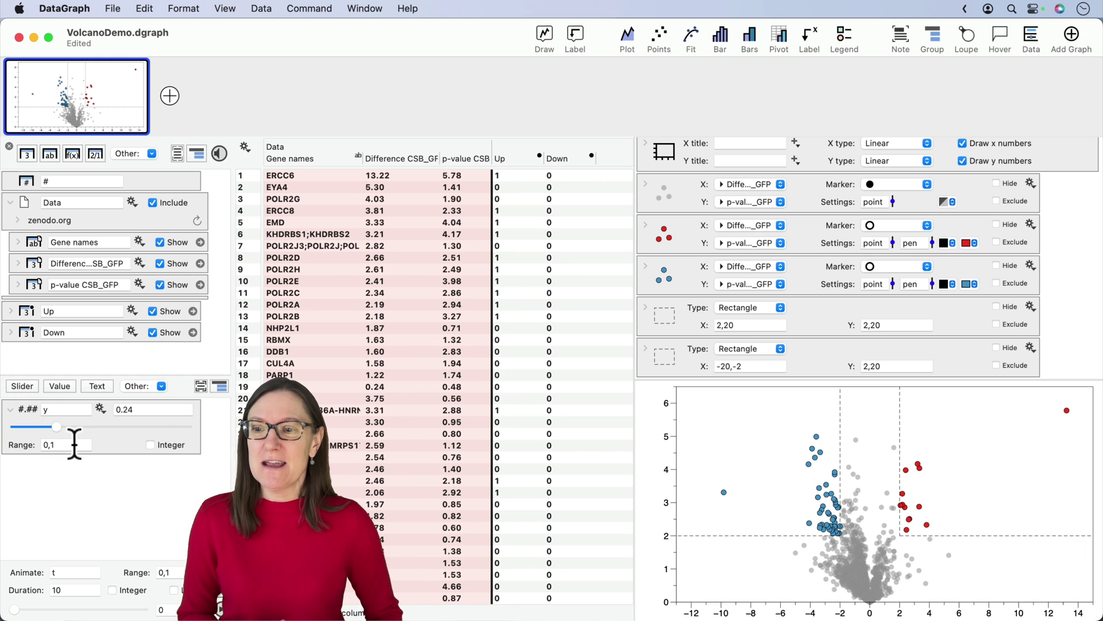
double_click(74, 444)
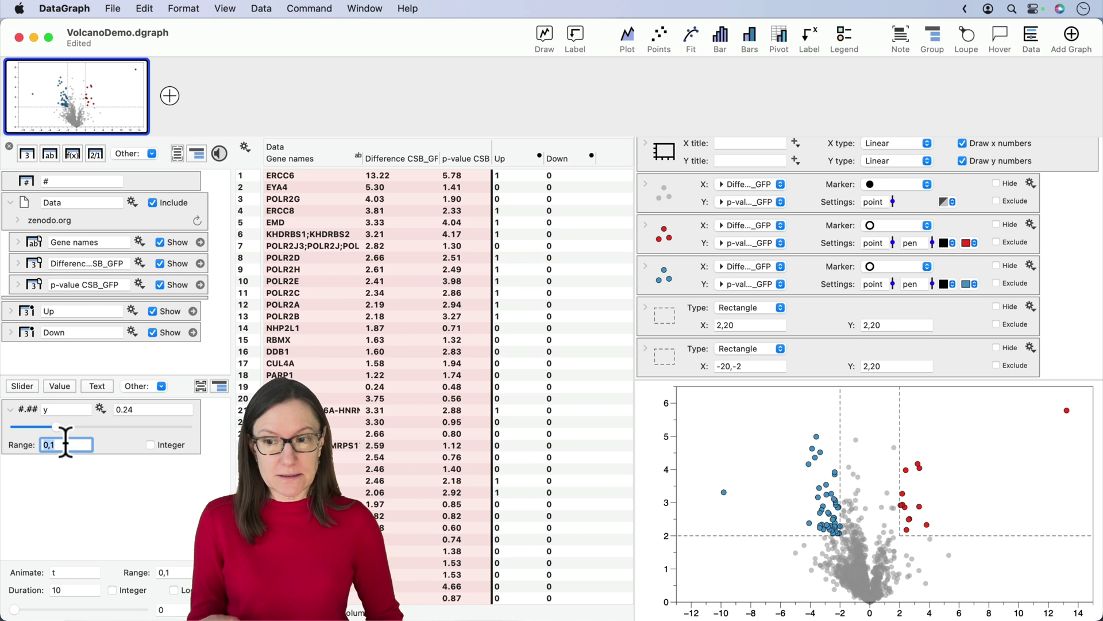
click(65, 444)
key(BackSpace)
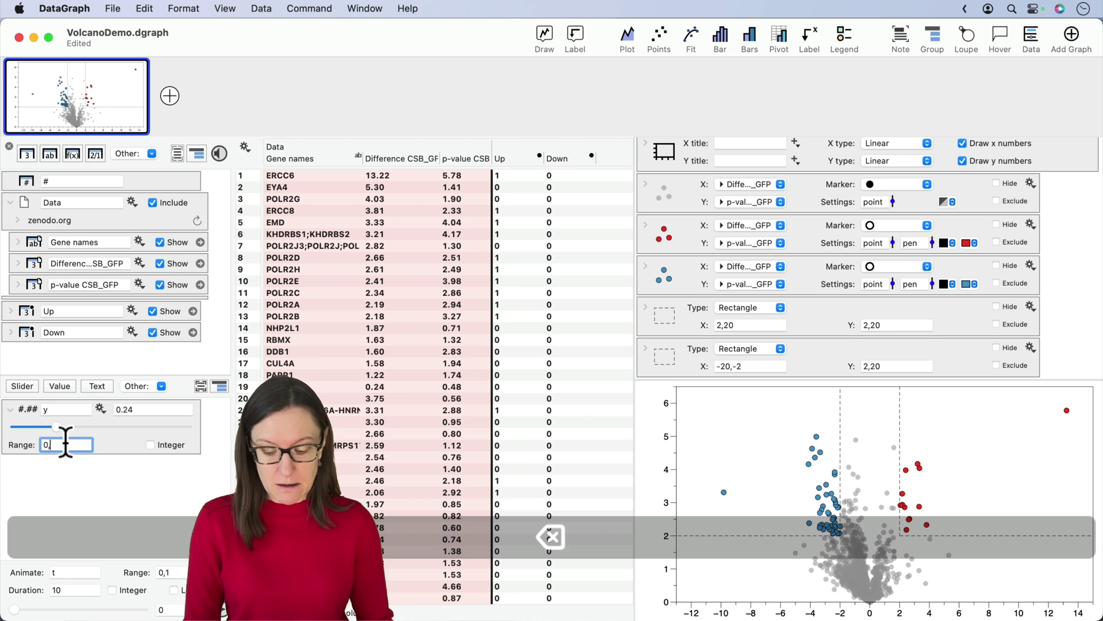
text(12)
key(Return)
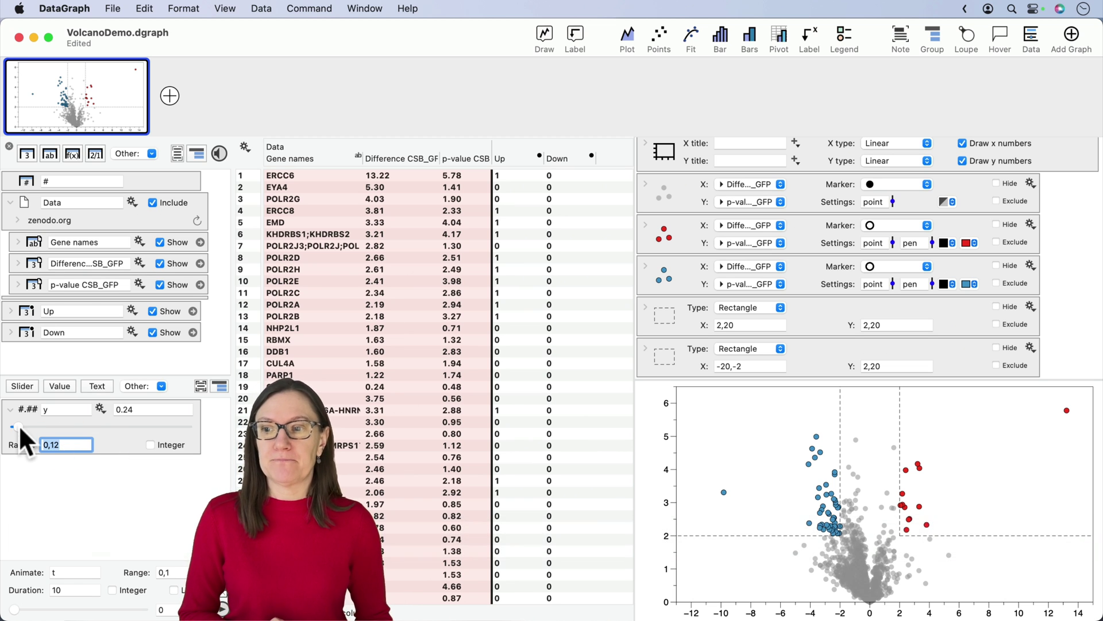
drag(19, 427, 117, 426)
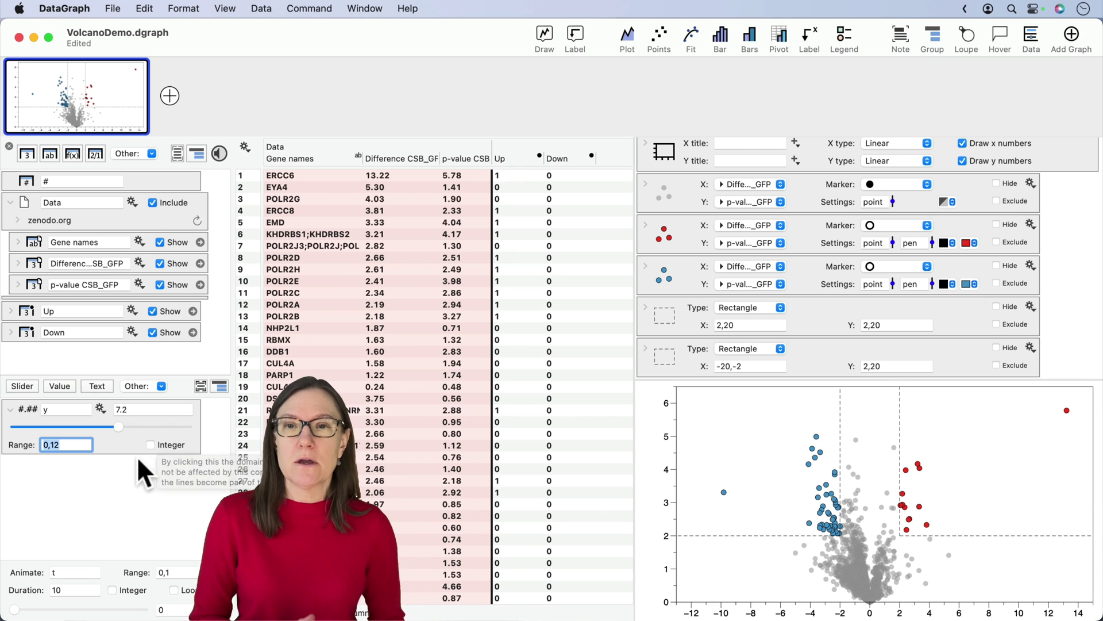
Change both regions' Y ranges to y,20 so the y slider sets their lower bound.
click(121, 466)
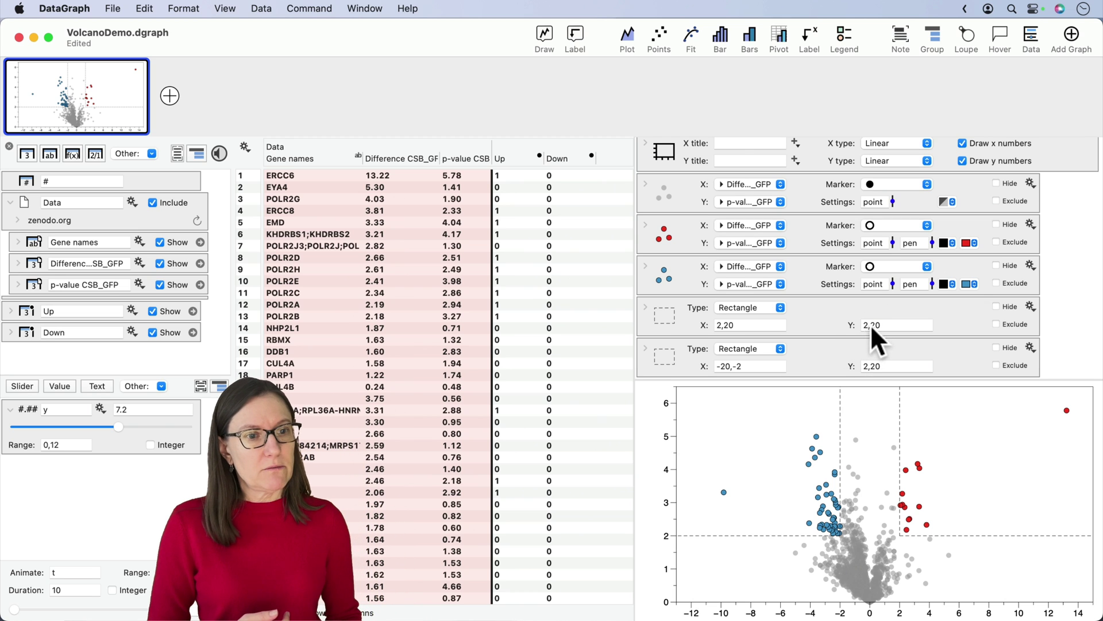
click(847, 323)
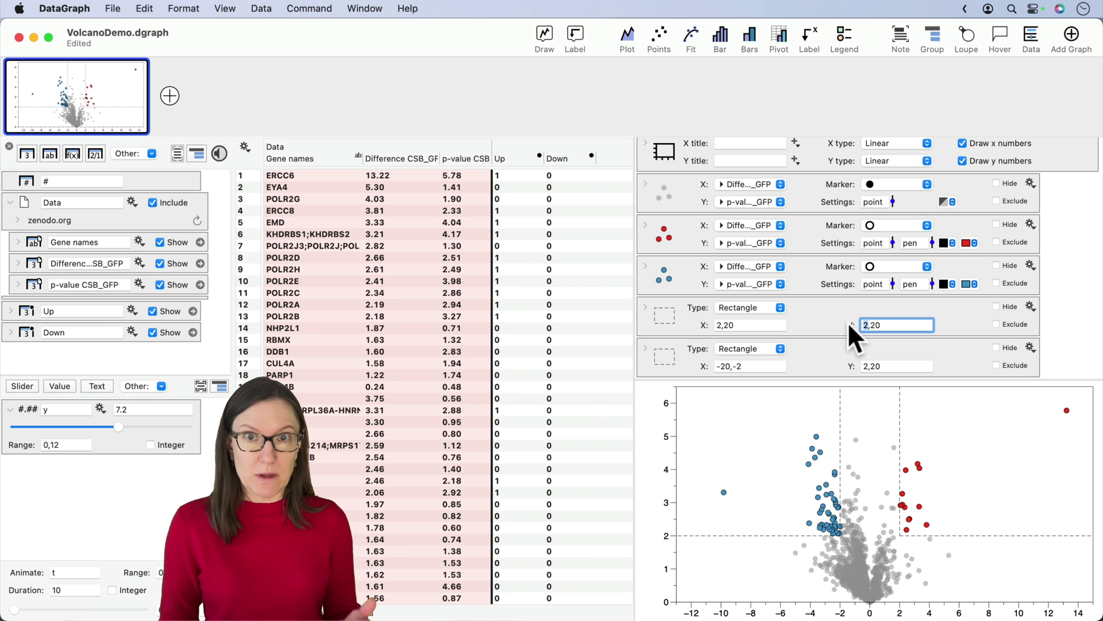
text(y)
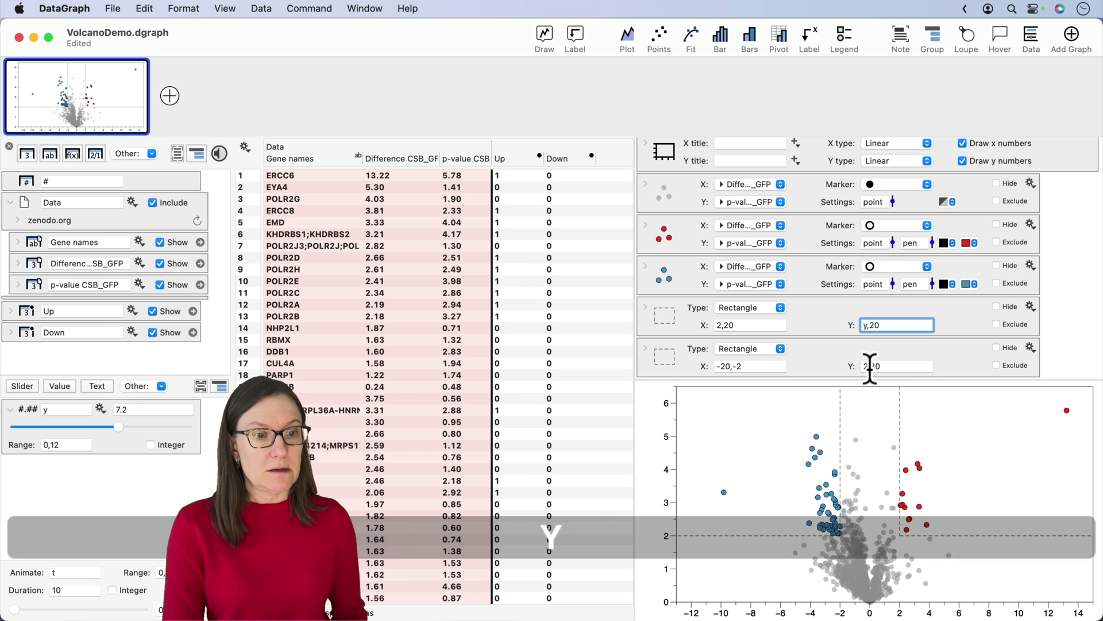
double_click(868, 366)
text(y)
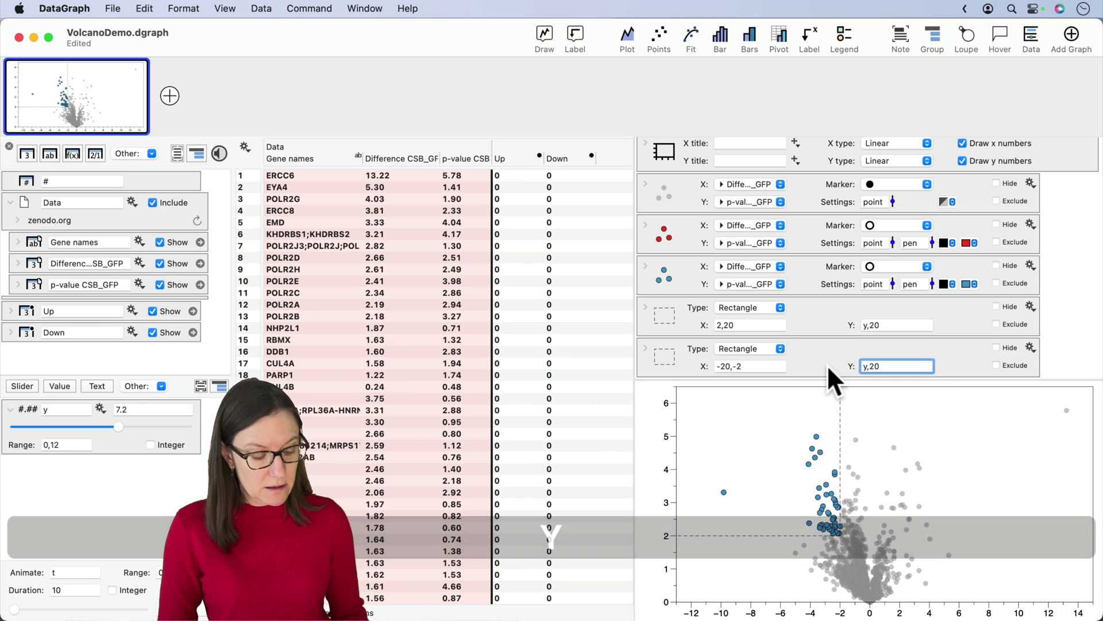
key(Return)
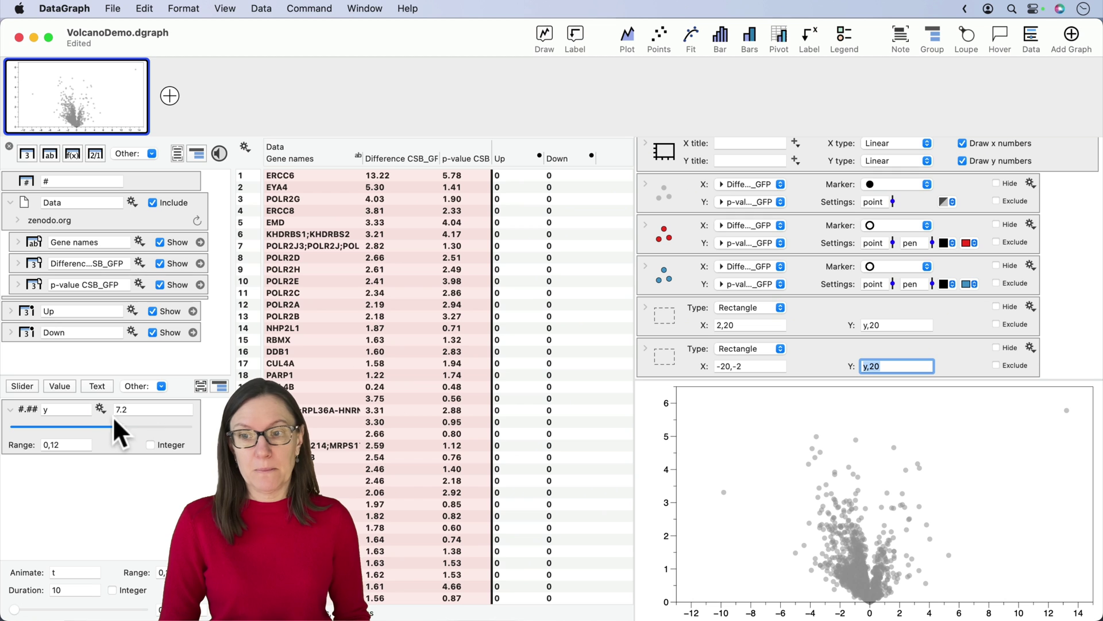
Narrow the y slider's range to 0 to 5 and set it to 2.33.
drag(110, 418, 59, 423)
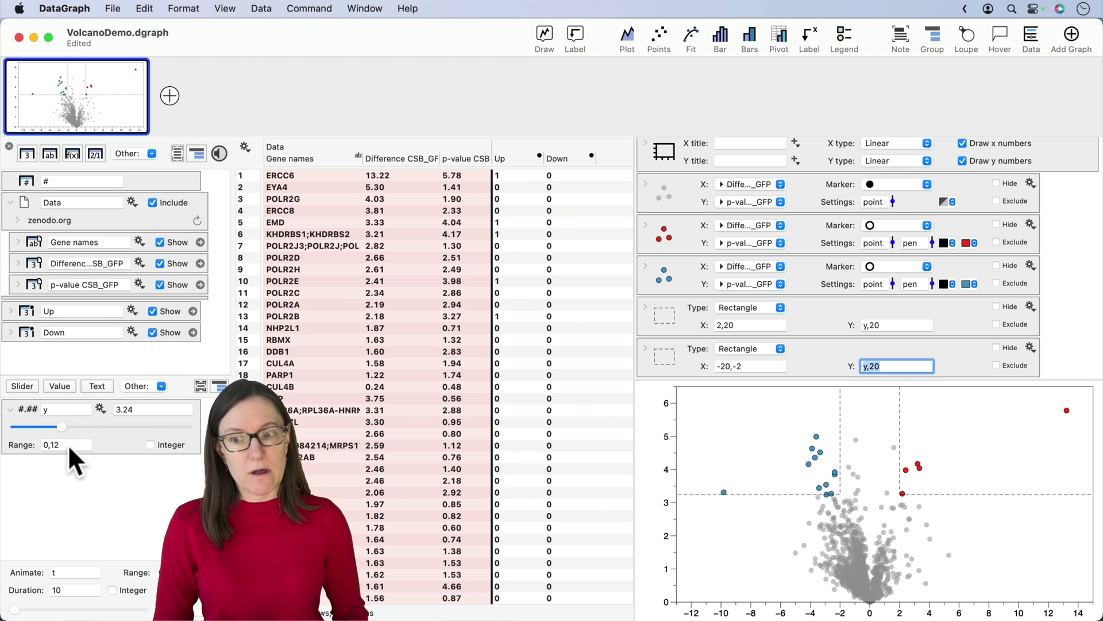
click(68, 443)
key(BackSpace)
key(BackSpace)
text(5)
key(Return)
drag(128, 426, 148, 422)
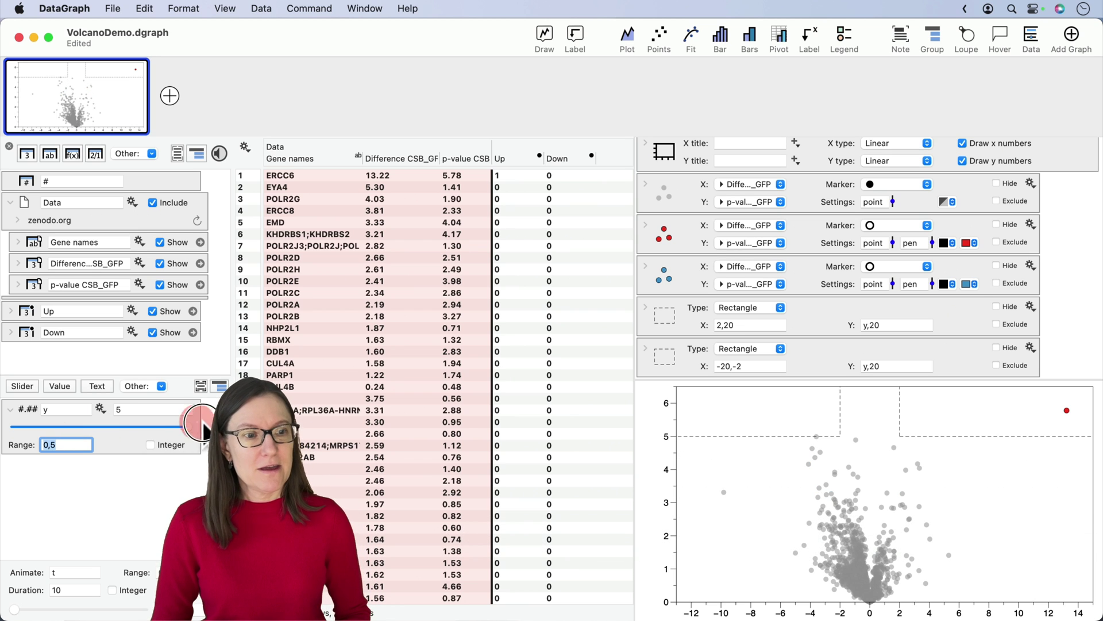
drag(205, 426, 97, 429)
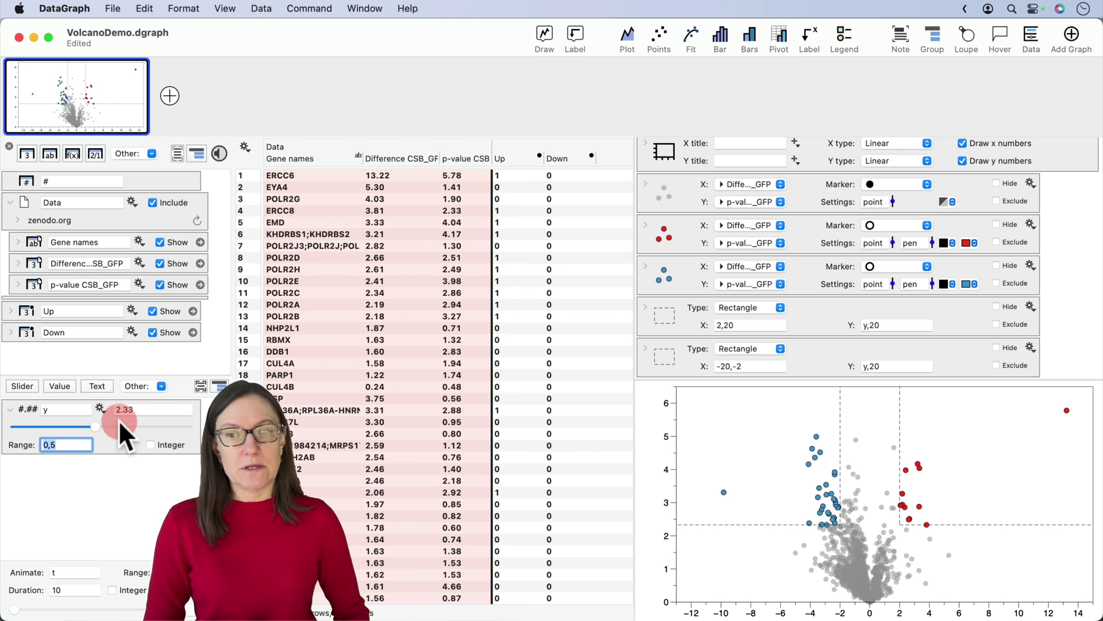
Duplicate the y slider as a second slider named x.
click(26, 419)
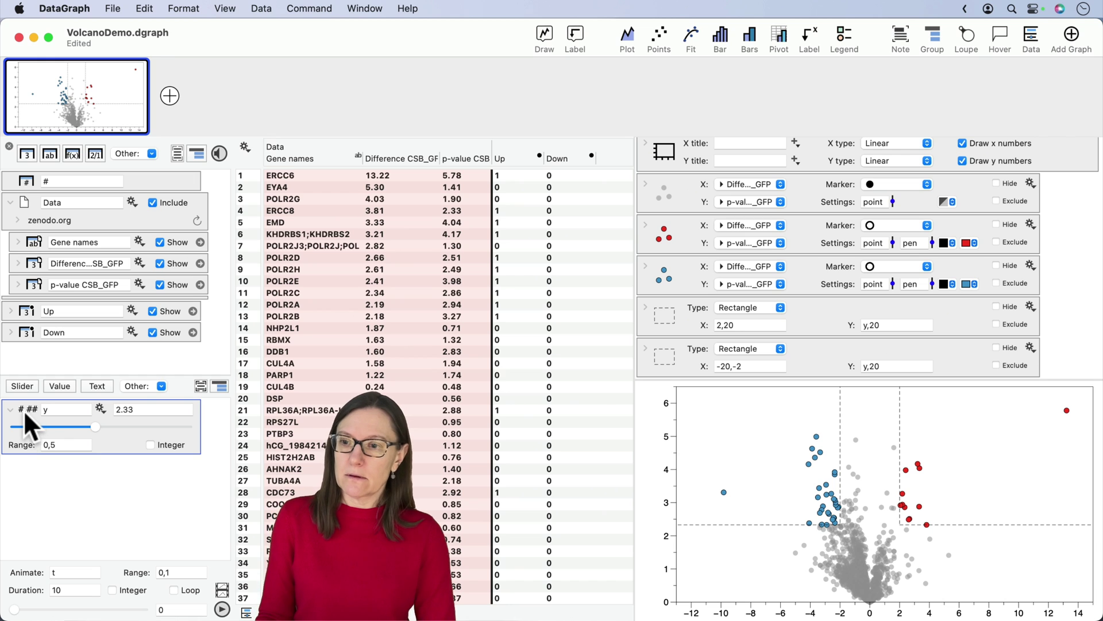
drag(24, 415, 26, 459)
key(alt)
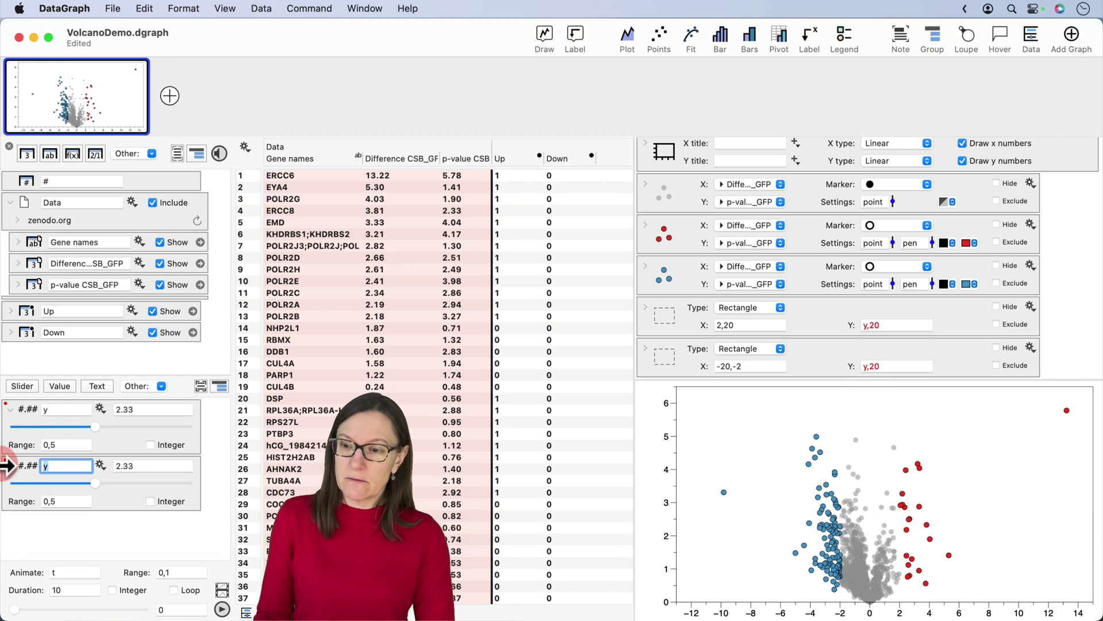
text(x)
key(Return)
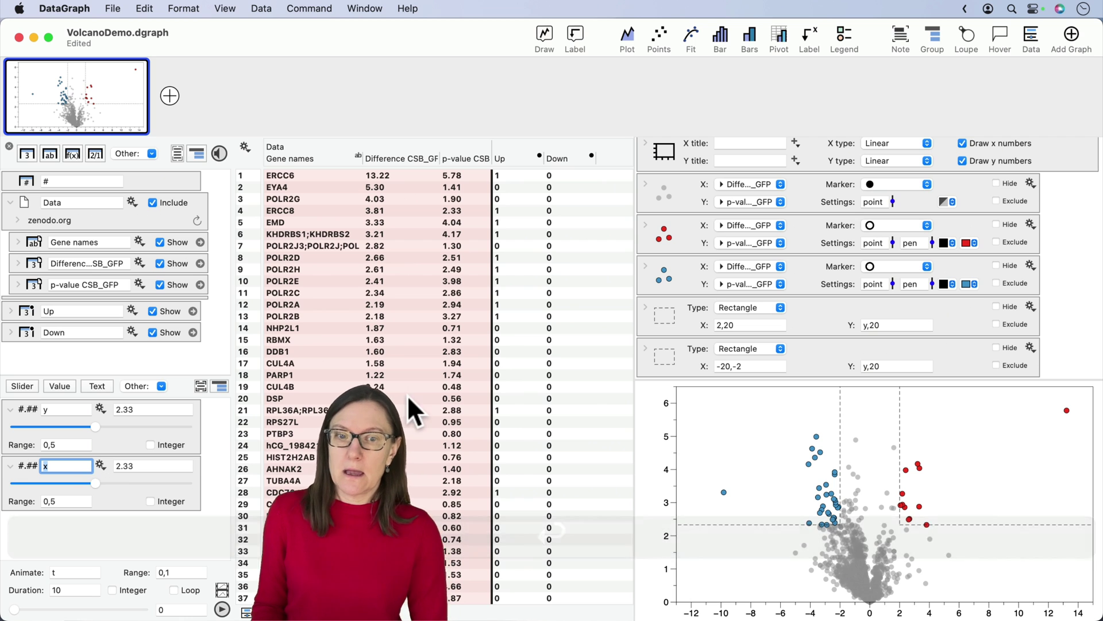
Link the regions' X bounds to x (x,20 and -20,-x) and adjust the x threshold.
click(720, 325)
key(BackSpace)
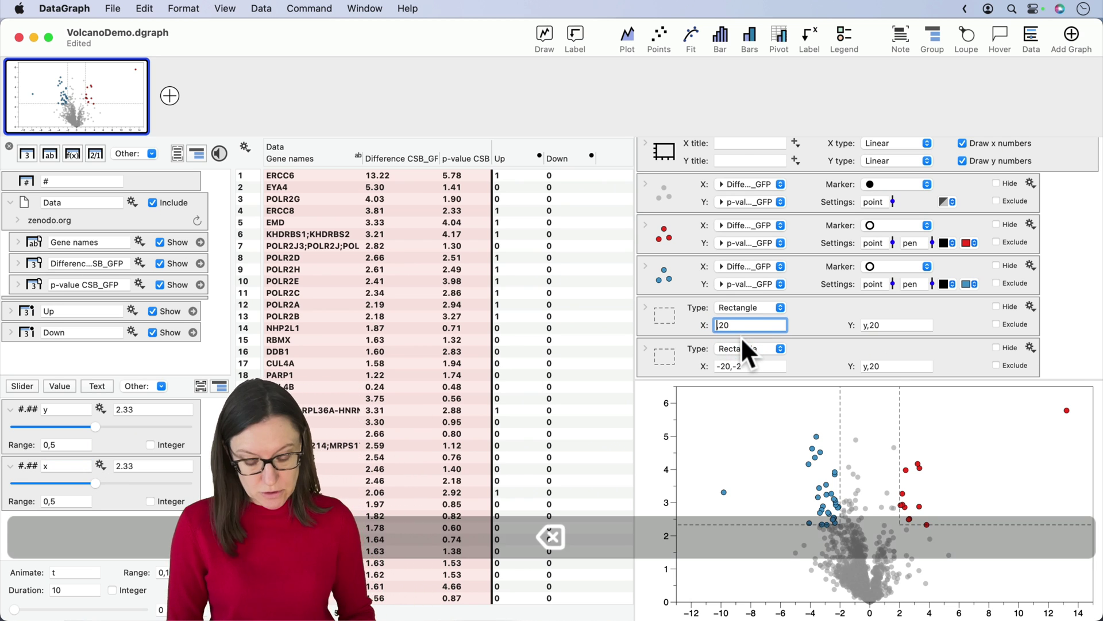
text(x)
click(748, 366)
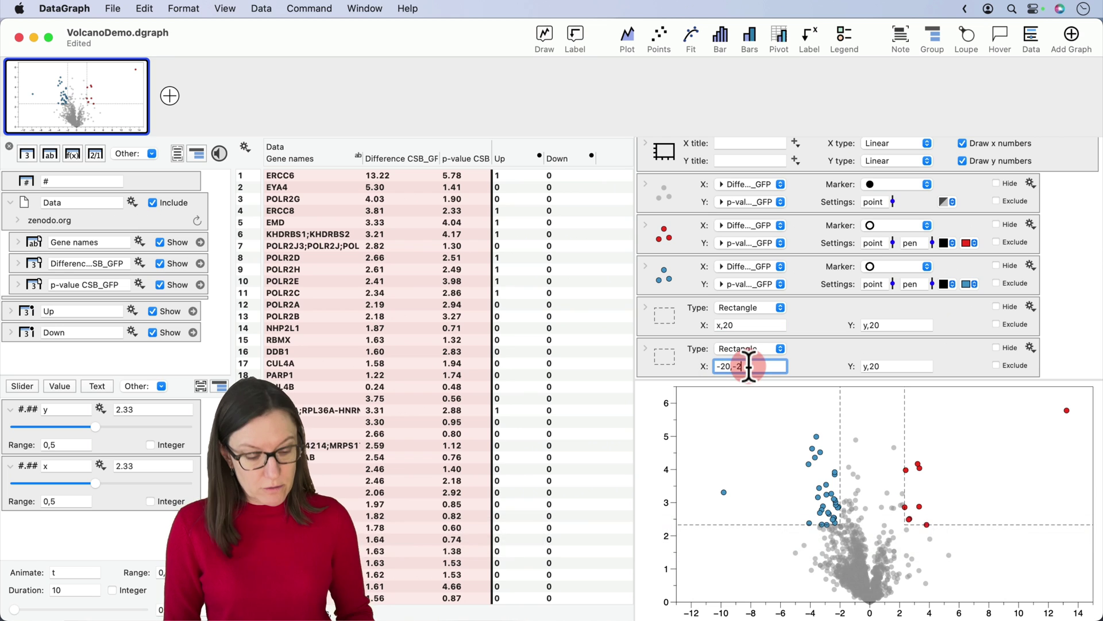
key(BackSpace)
text(x)
key(Return)
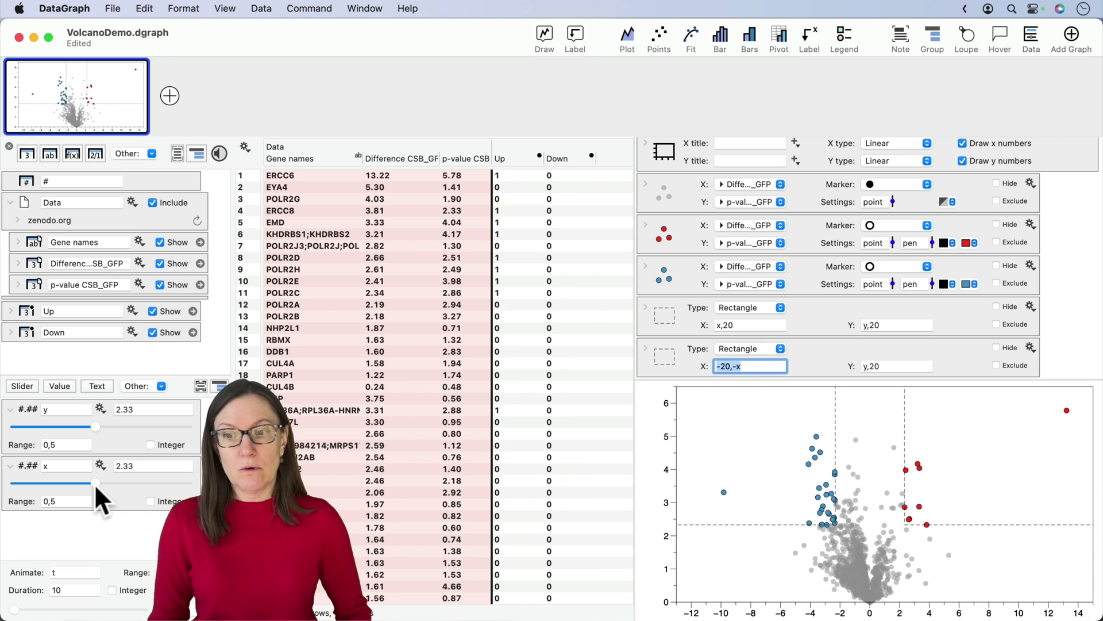
mouse_move(95, 483)
mouse_down()
mouse_move(169, 490)
mouse_move(96, 492)
mouse_up()
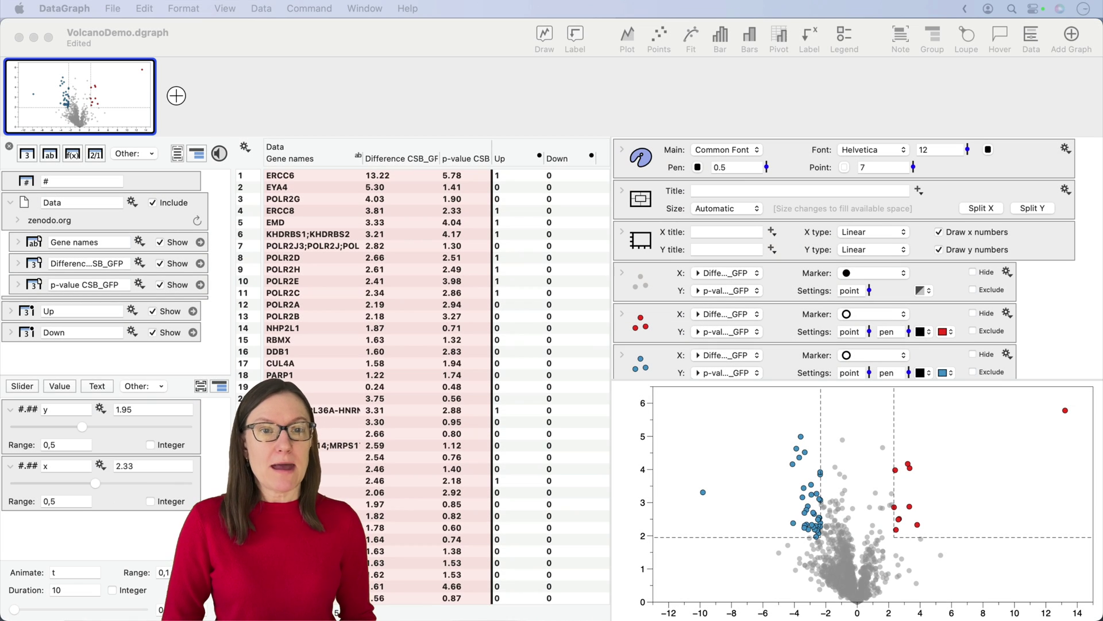
Activate the DataGraph window and place the cursor in the empty X axis title field.
click(716, 224)
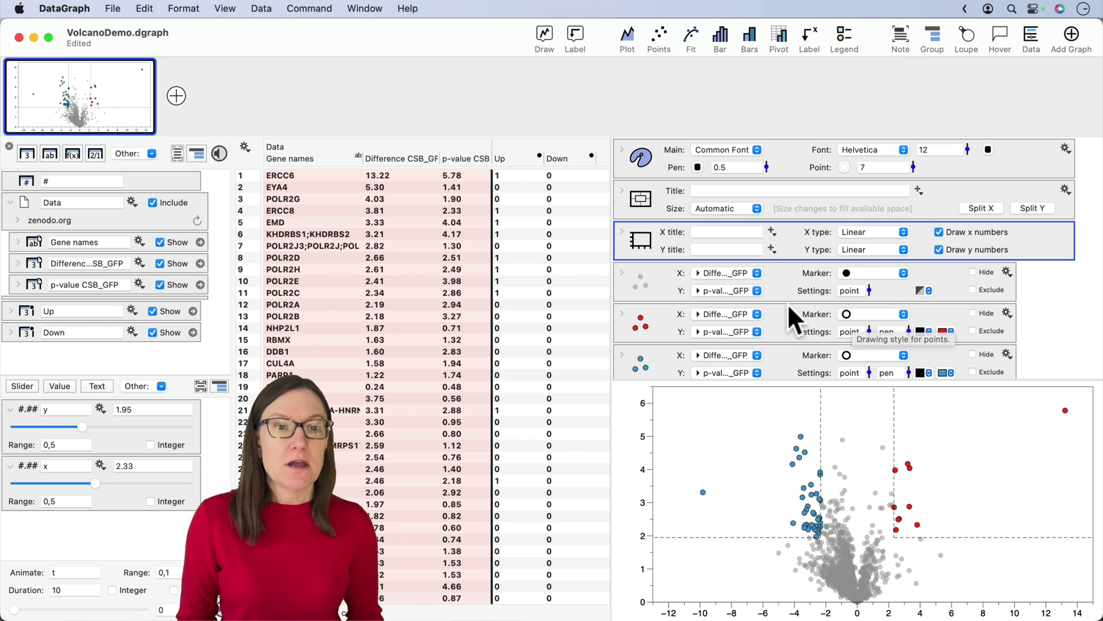
click(732, 232)
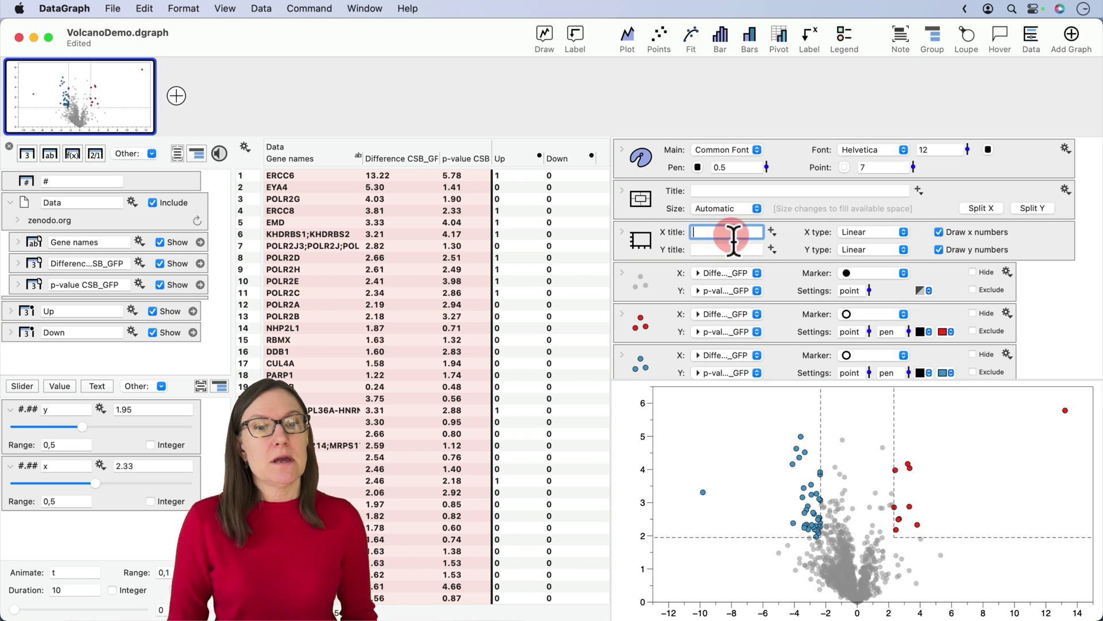
Copy the x-axis label Enrichment(log2) from VolcaNoseR's Labels settings in Safari.
key(ctrl+Right)
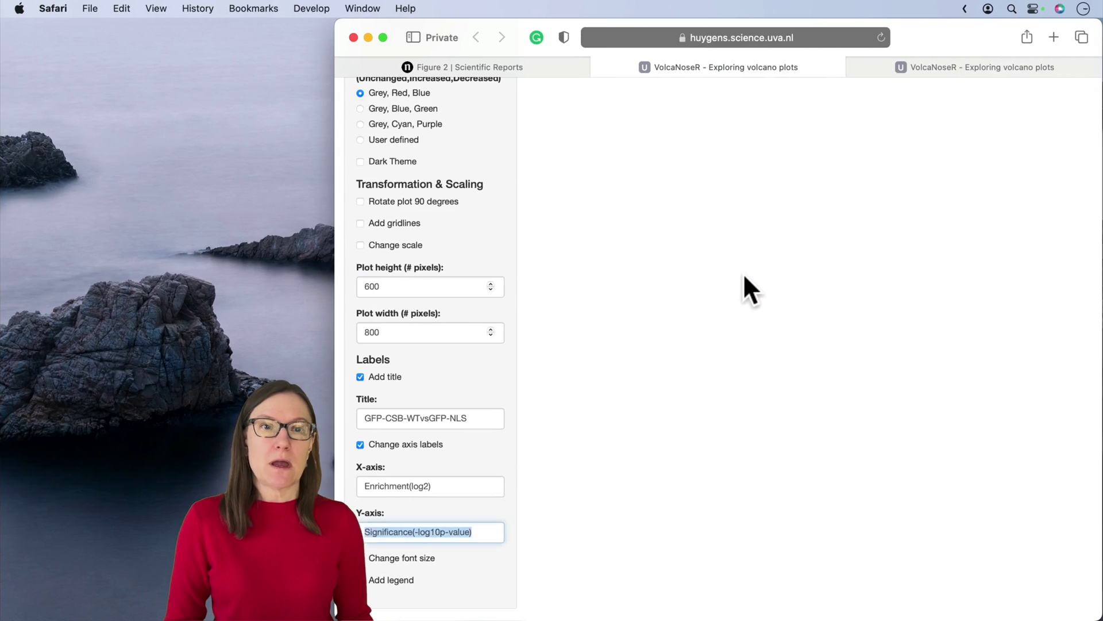
mouse_move(730, 437)
scroll(729, 436, down, 5)
scroll(730, 438, down, 2)
scroll(730, 438, up, 3)
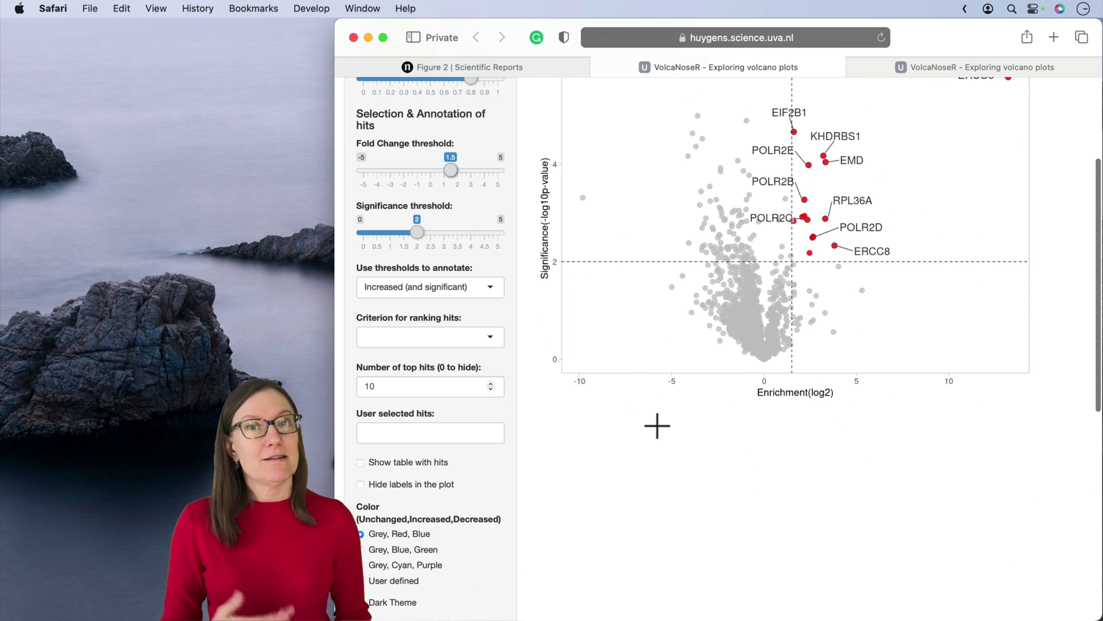
scroll(661, 440, down, 8)
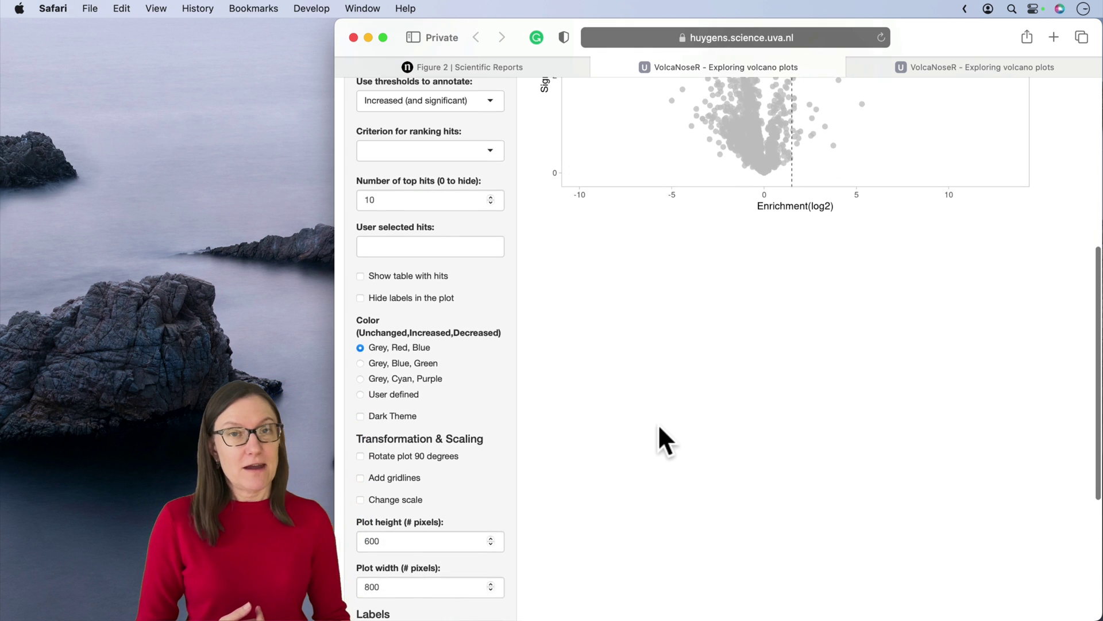
key(Tab)
drag(443, 486, 343, 486)
key(super+c)
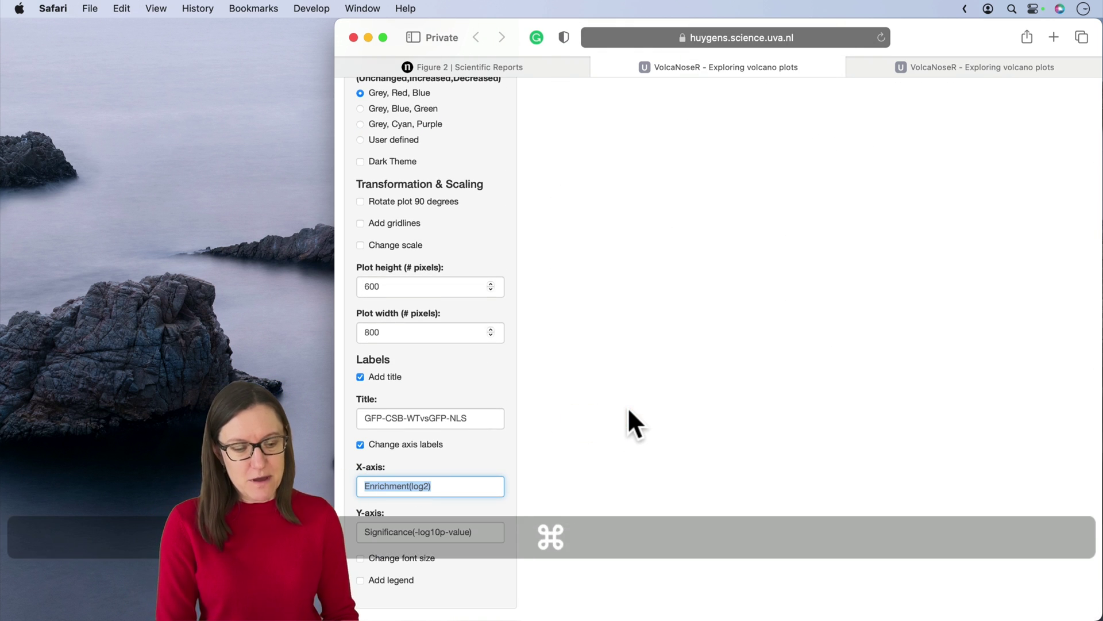
Paste Enrichment(log2) as the X axis title in DataGraph.
key(super+Tab)
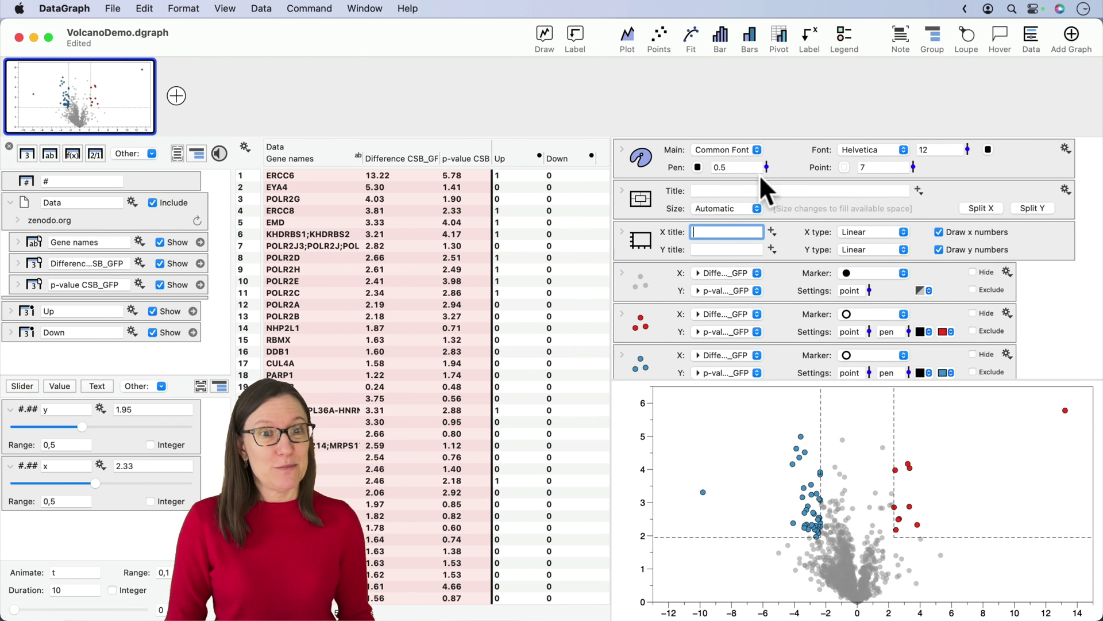
click(707, 232)
key(super+v)
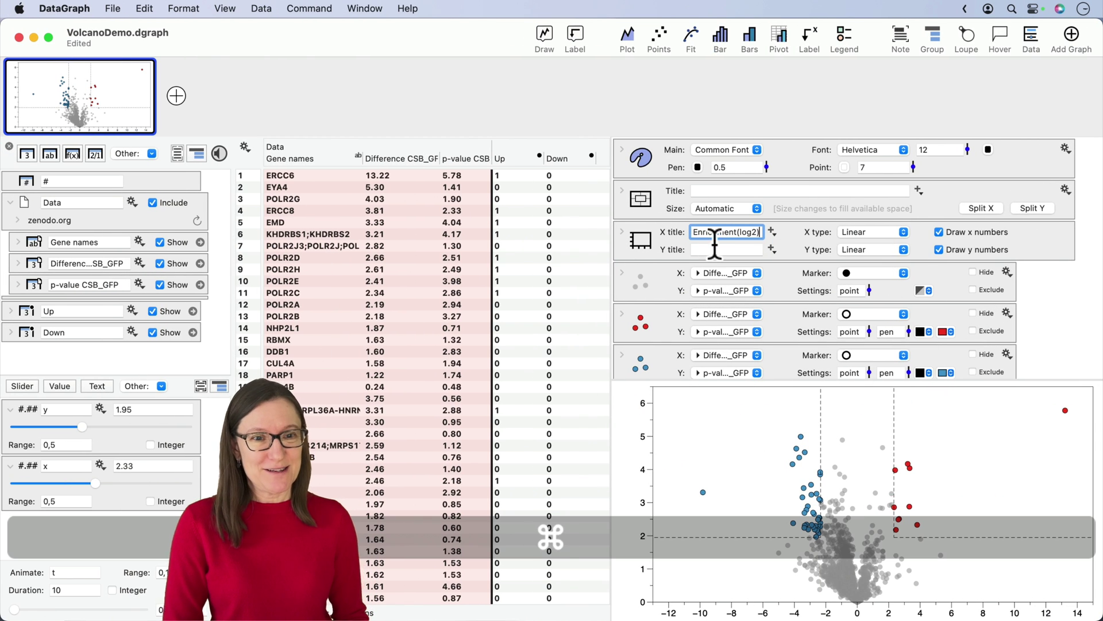
Copy Significance(-log10p-value) from VolcaNoseR and set it as the Y axis title.
click(706, 253)
key(super+Tab)
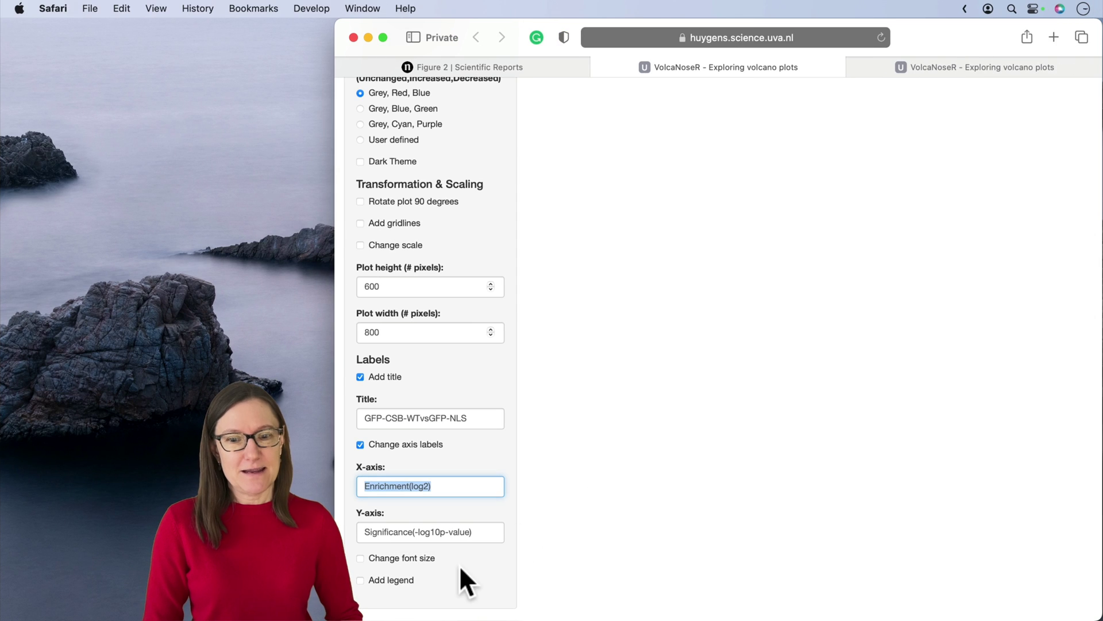
click(483, 531)
key(super+a)
key(super+c)
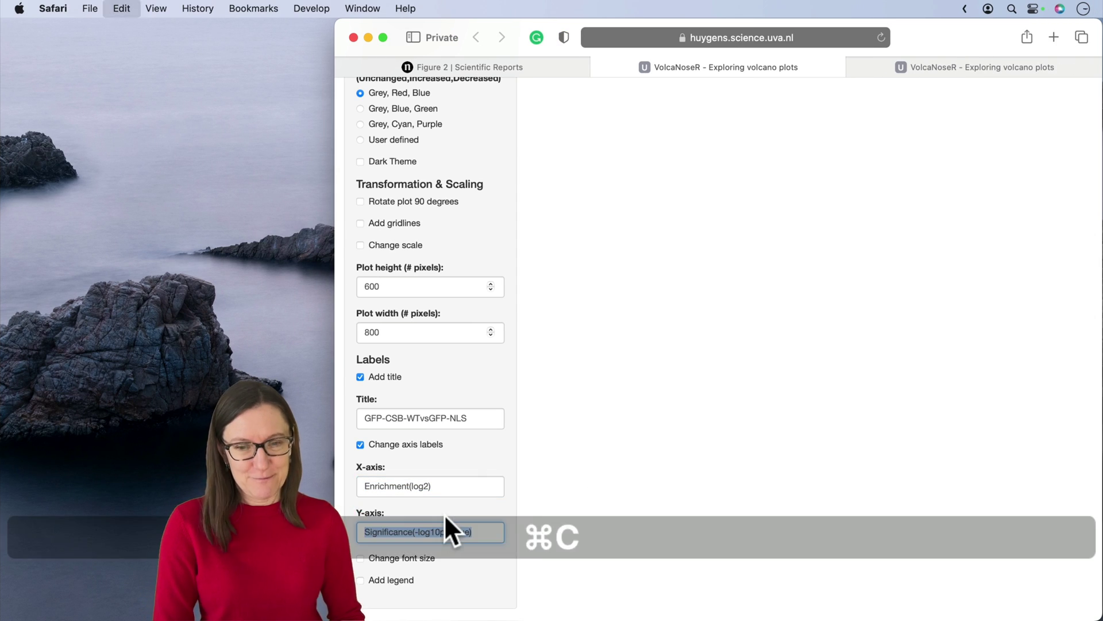
key(super+Tab)
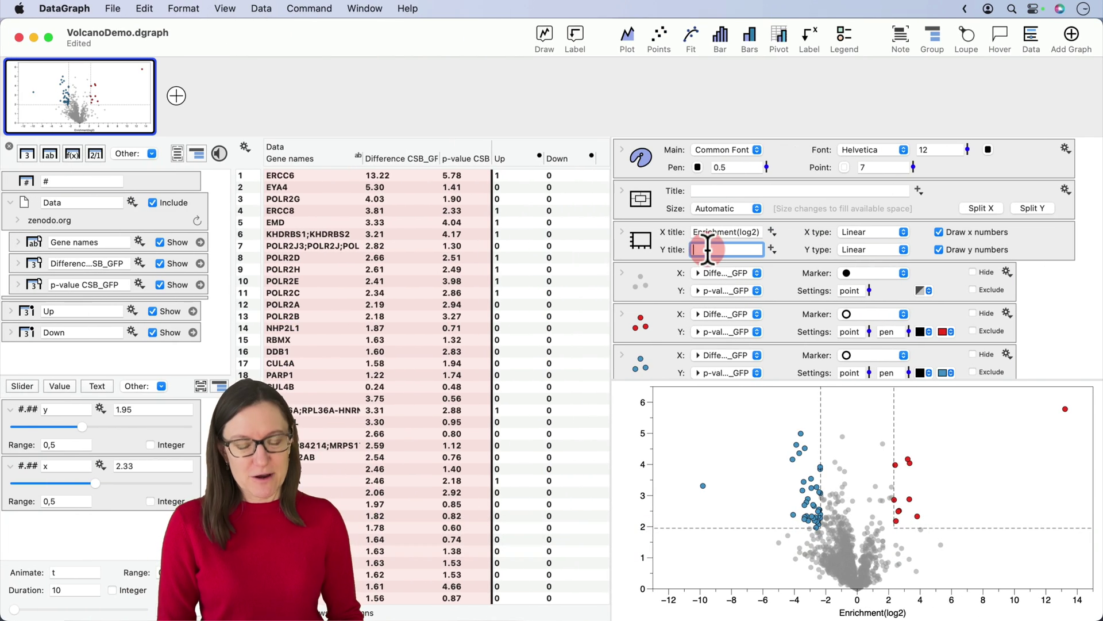
key(super+v)
key(Return)
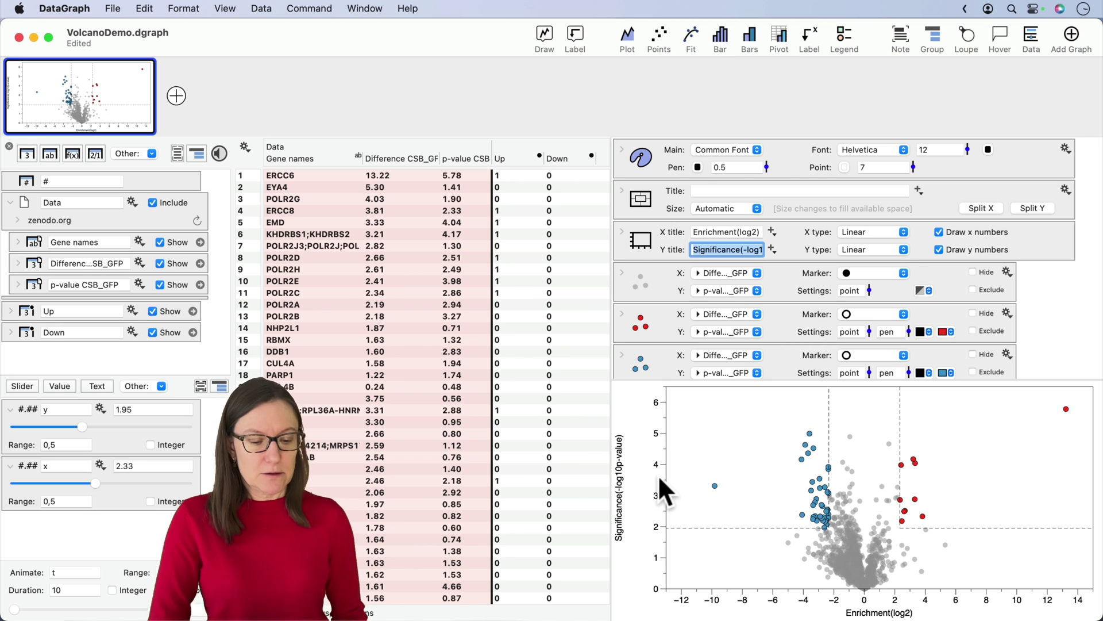
Change the Y axis spacing from Medium to Narrow.
right_click(662, 435)
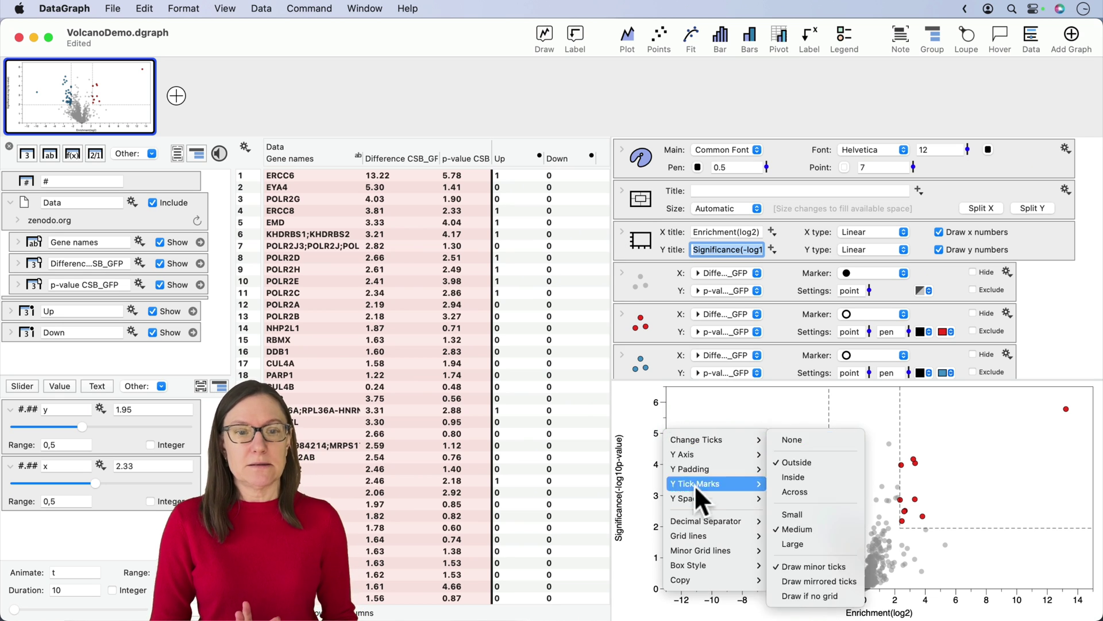
mouse_move(690, 499)
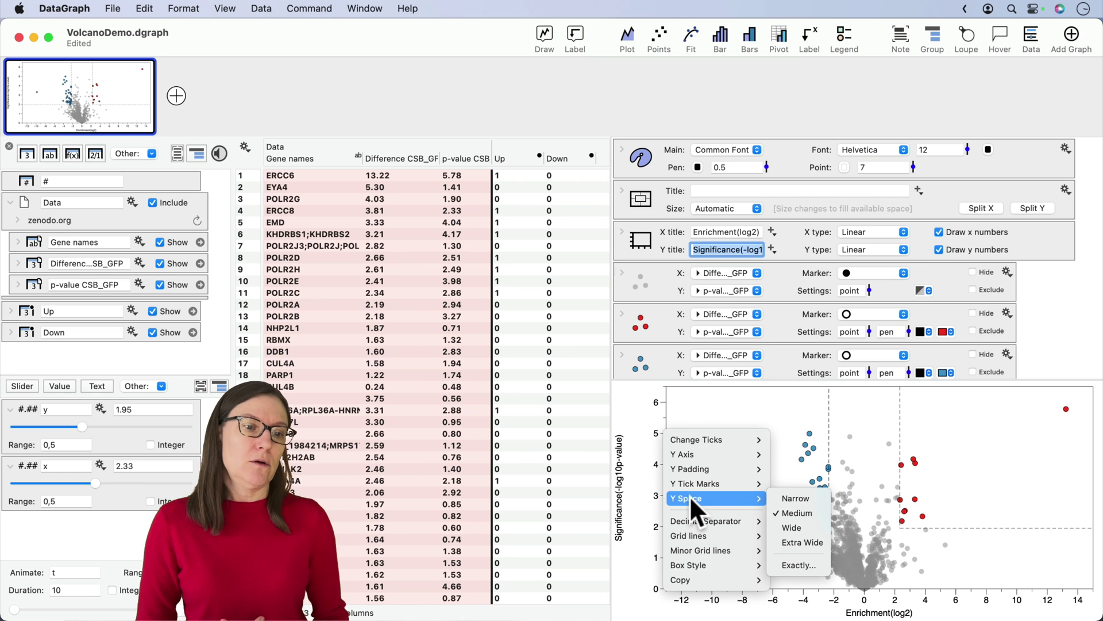
click(805, 498)
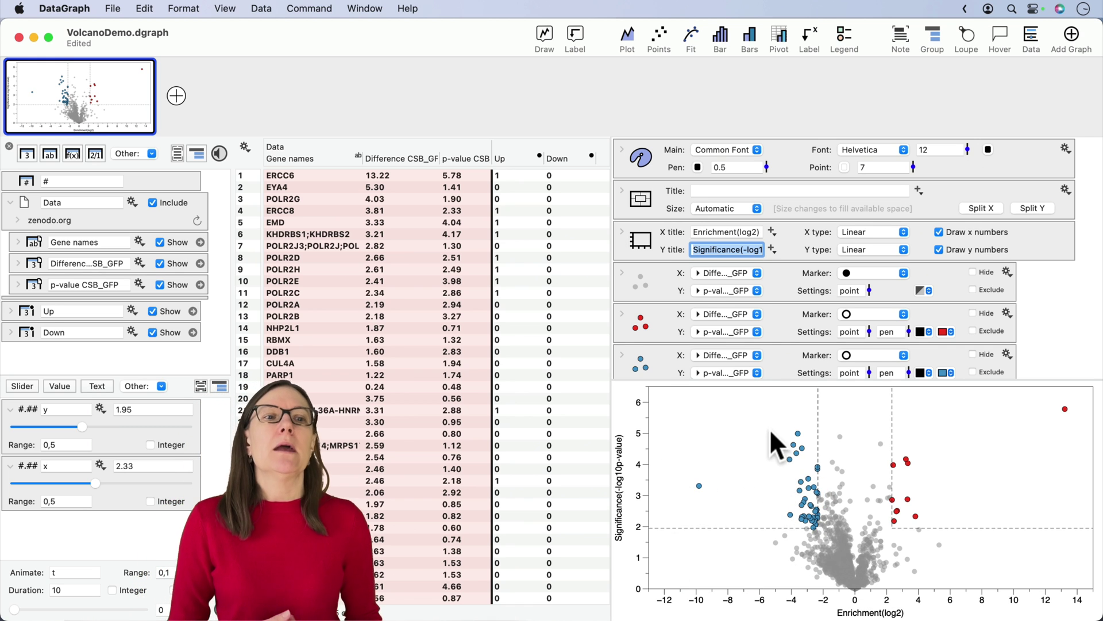
Add an Upper Right legend listing the two p-value CSB_GFP entries and select it.
scroll(798, 300, down, 3)
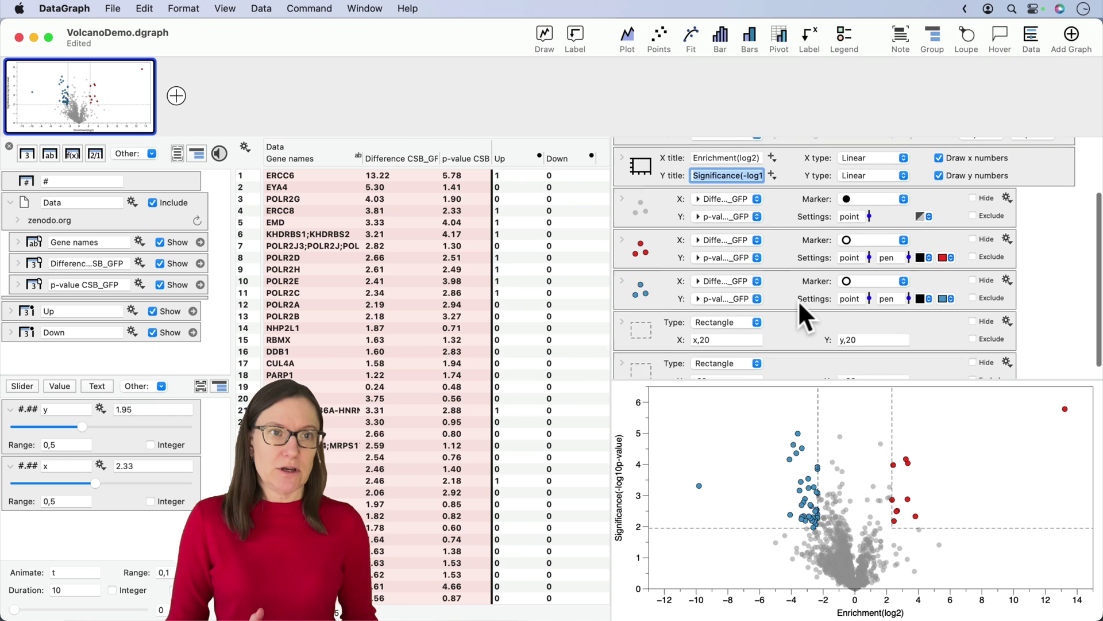
click(843, 35)
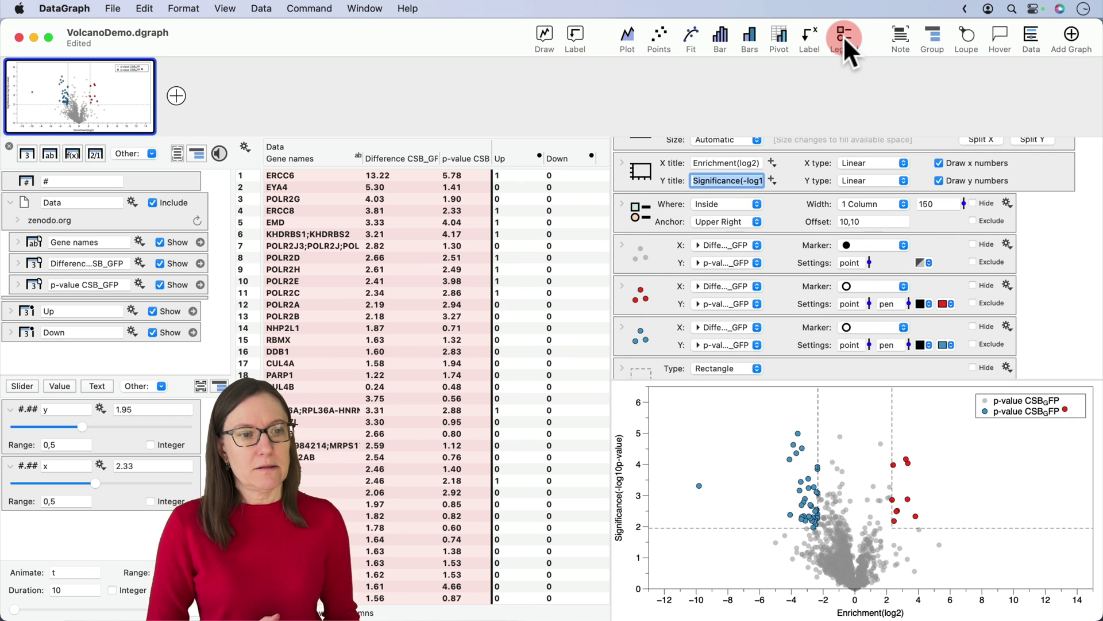
scroll(705, 316, down, 3)
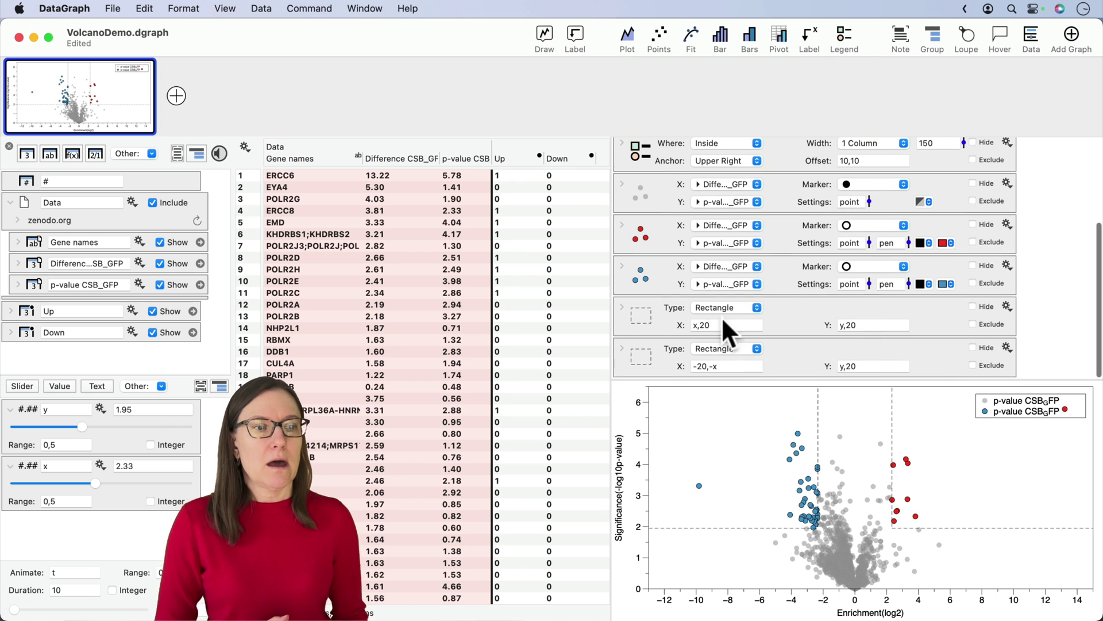
click(1001, 400)
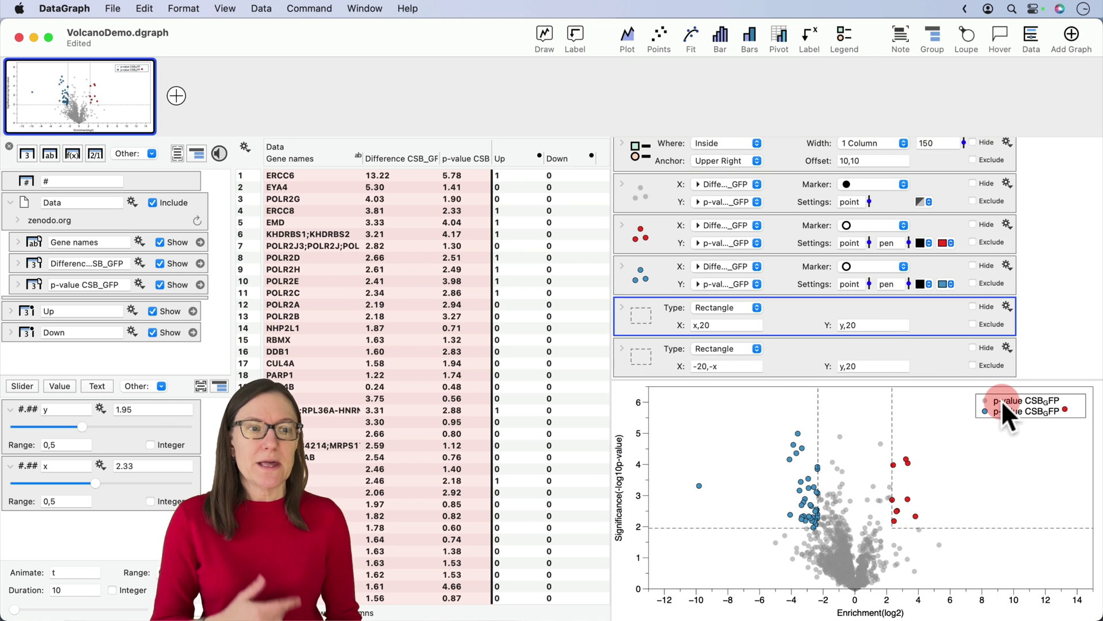
click(1003, 404)
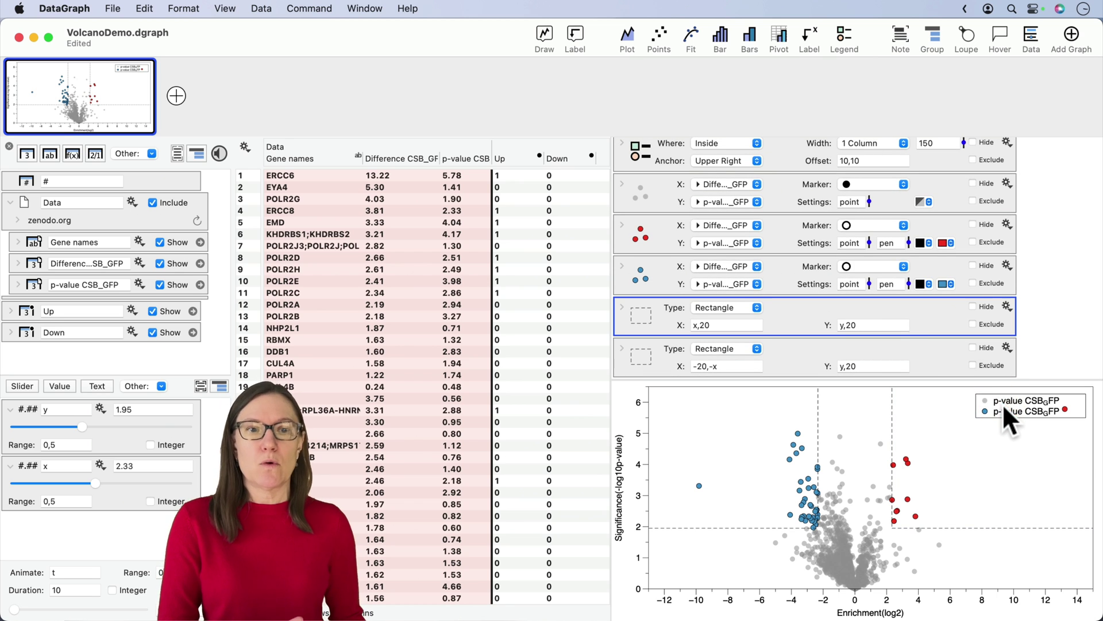
scroll(744, 273, up, 3)
Set the legend's anchor to Lower Right inside the plot.
click(719, 240)
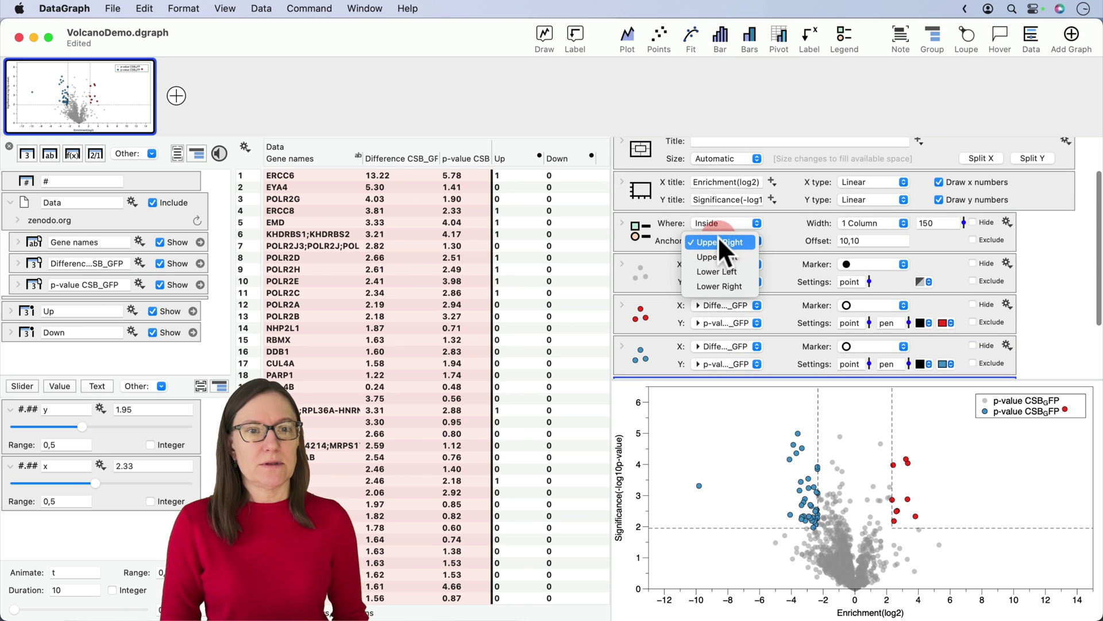
click(730, 284)
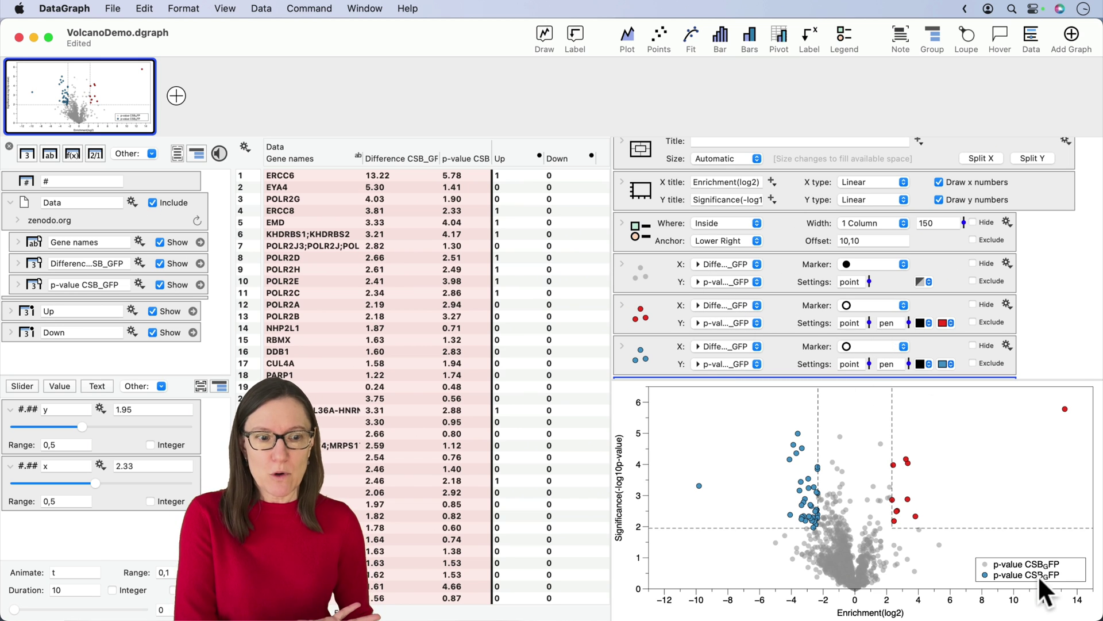
Set the grey points' legend name to Outside.
click(623, 264)
scroll(670, 280, down, 5)
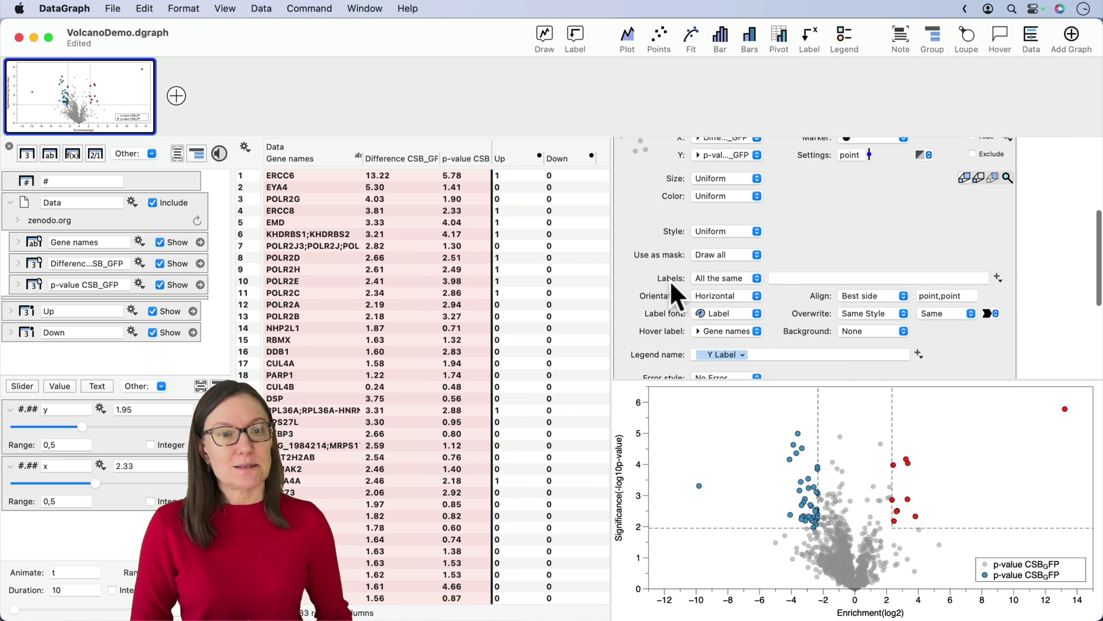
click(770, 350)
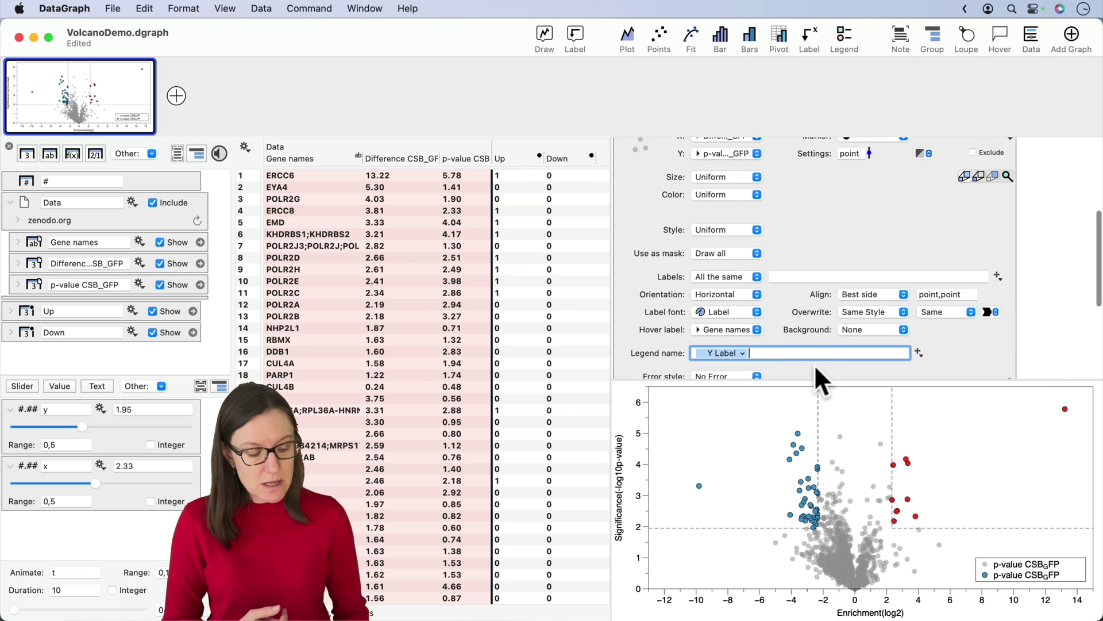
key(BackSpace)
key(Return)
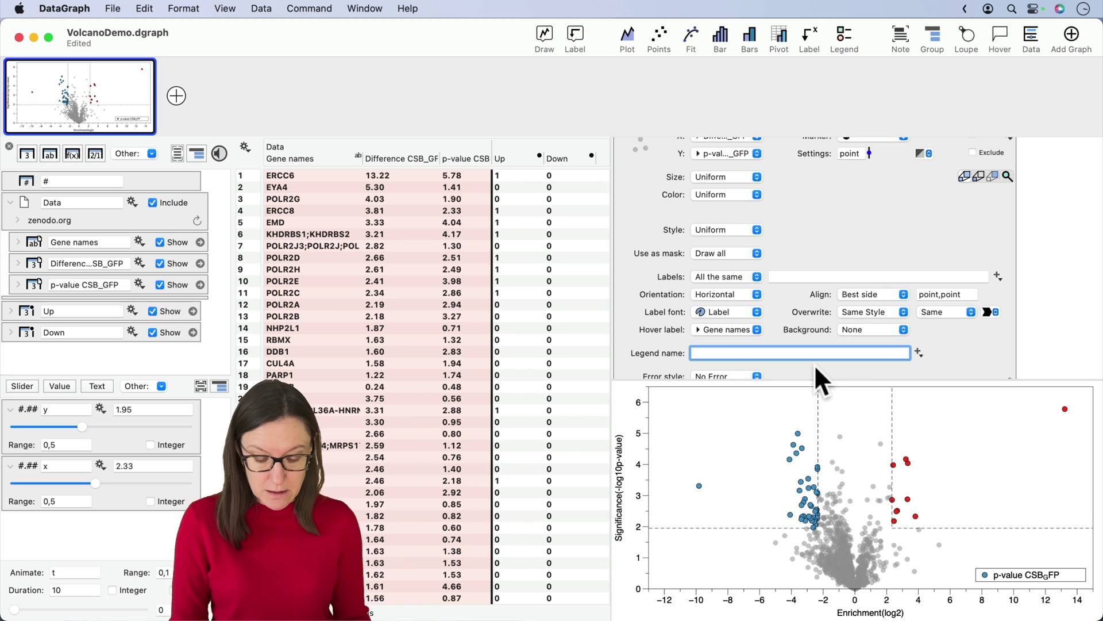
text(Outside)
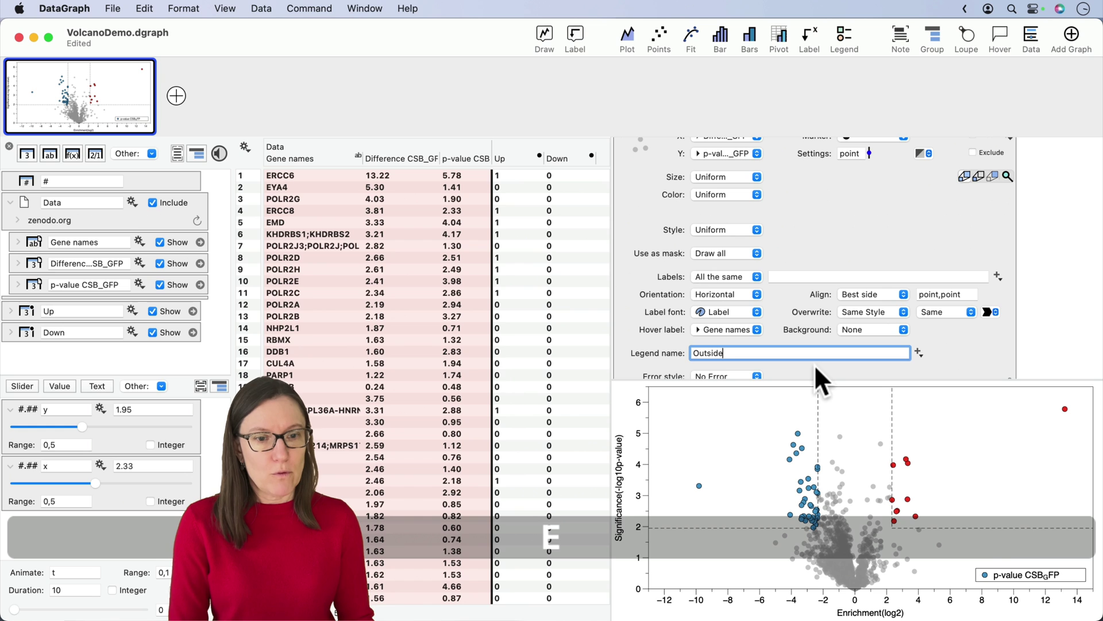
key(Return)
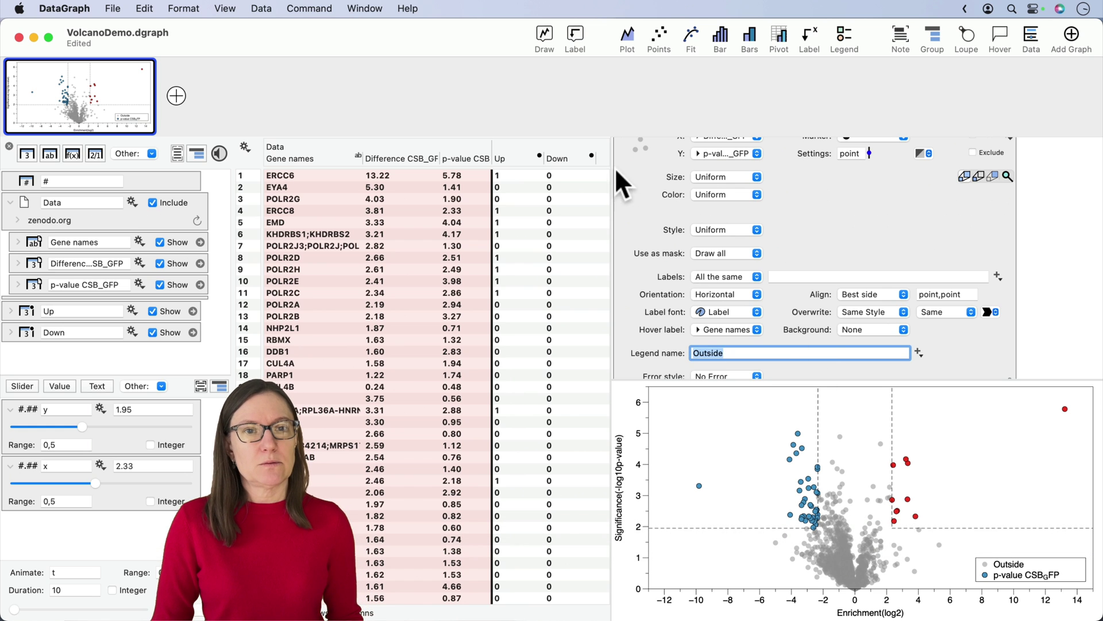
scroll(655, 174, up, 2)
click(622, 182)
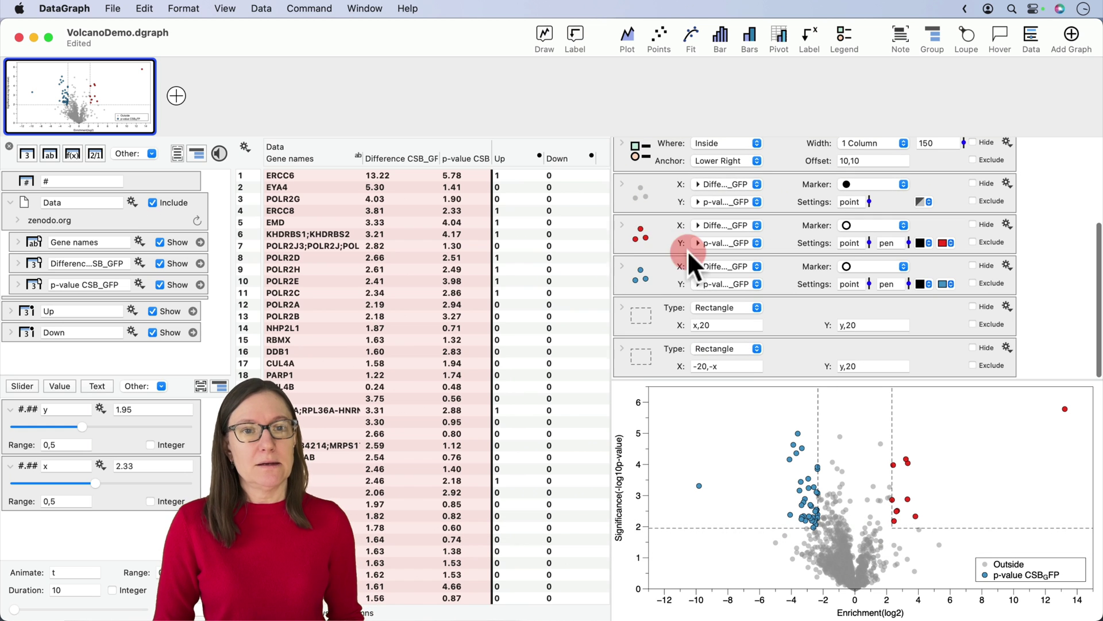
Rename the red points' legend entry to Up.
click(623, 225)
drag(763, 363, 641, 365)
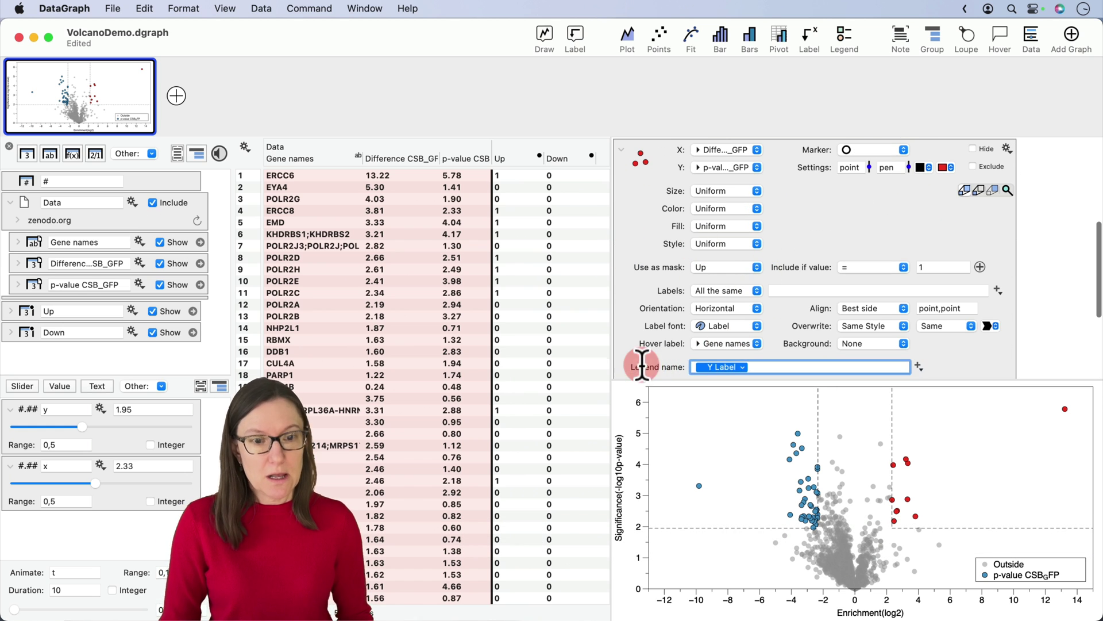
text(Up)
key(Return)
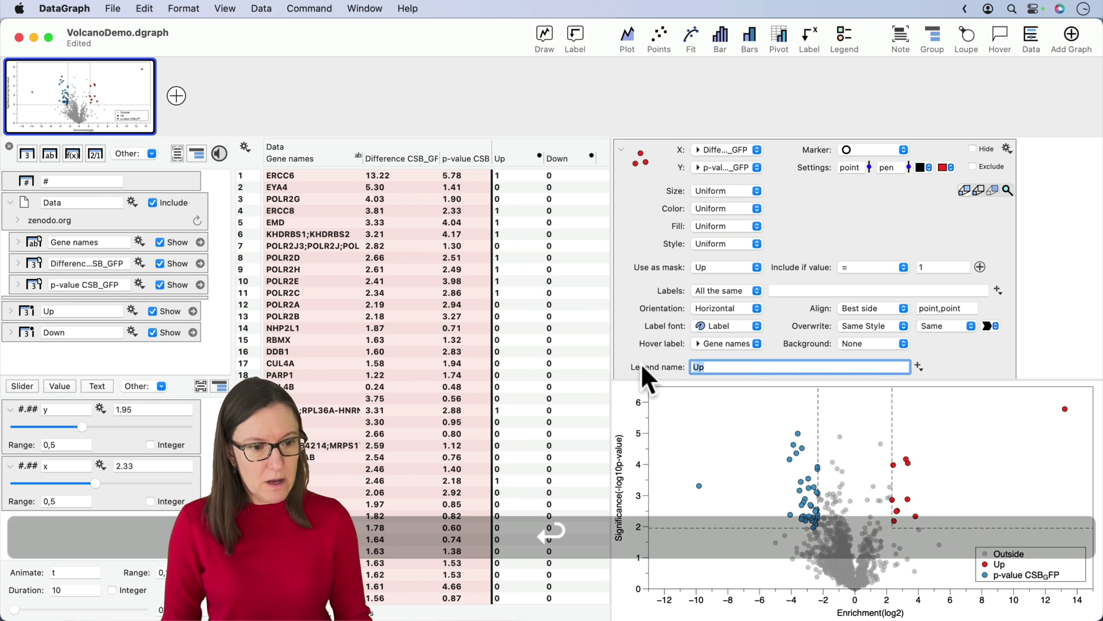
click(628, 291)
click(620, 142)
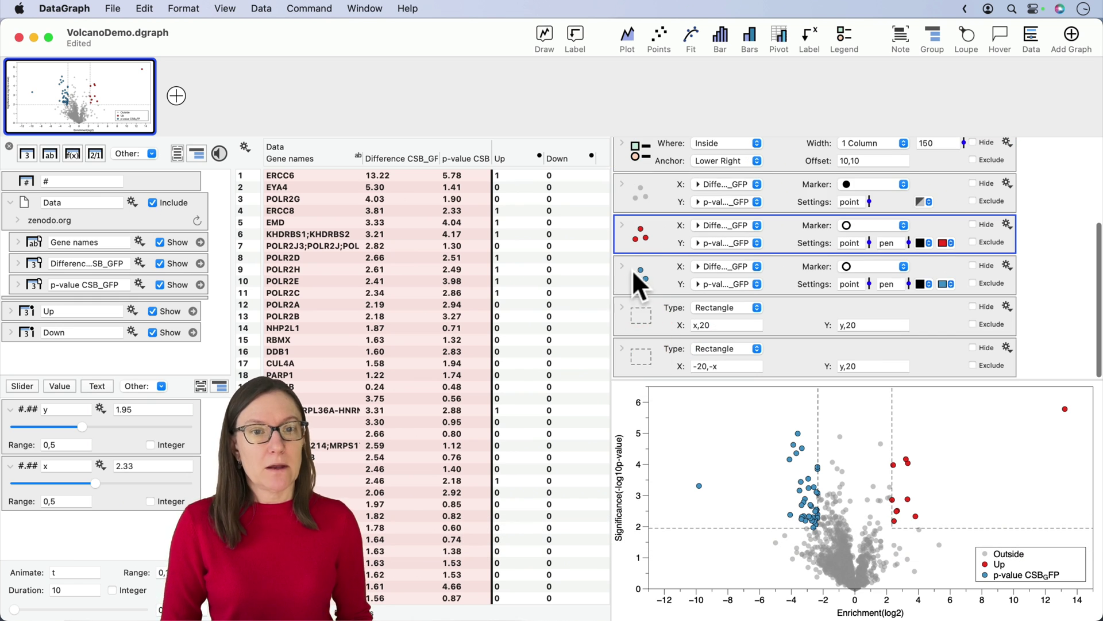
Rename the blue points' legend entry to Down.
click(622, 266)
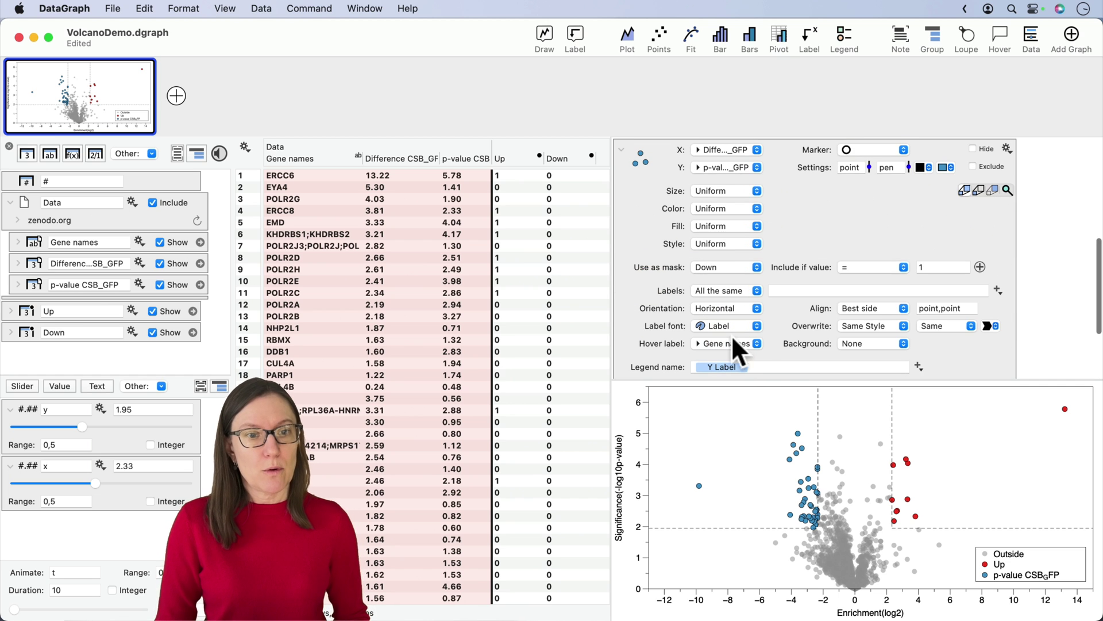
text(Down)
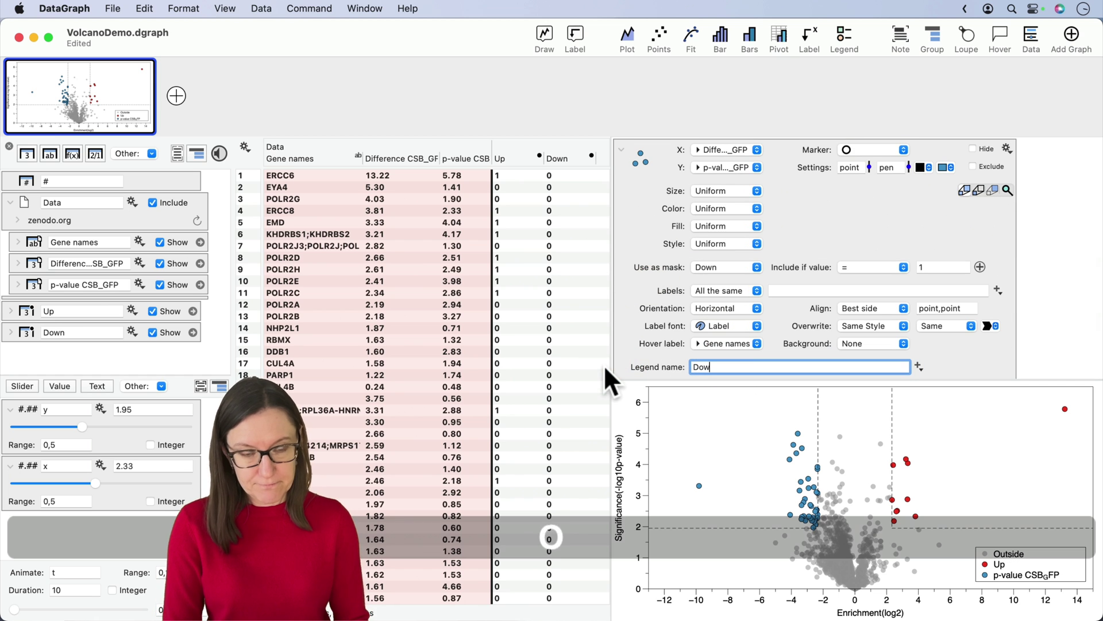
key(Return)
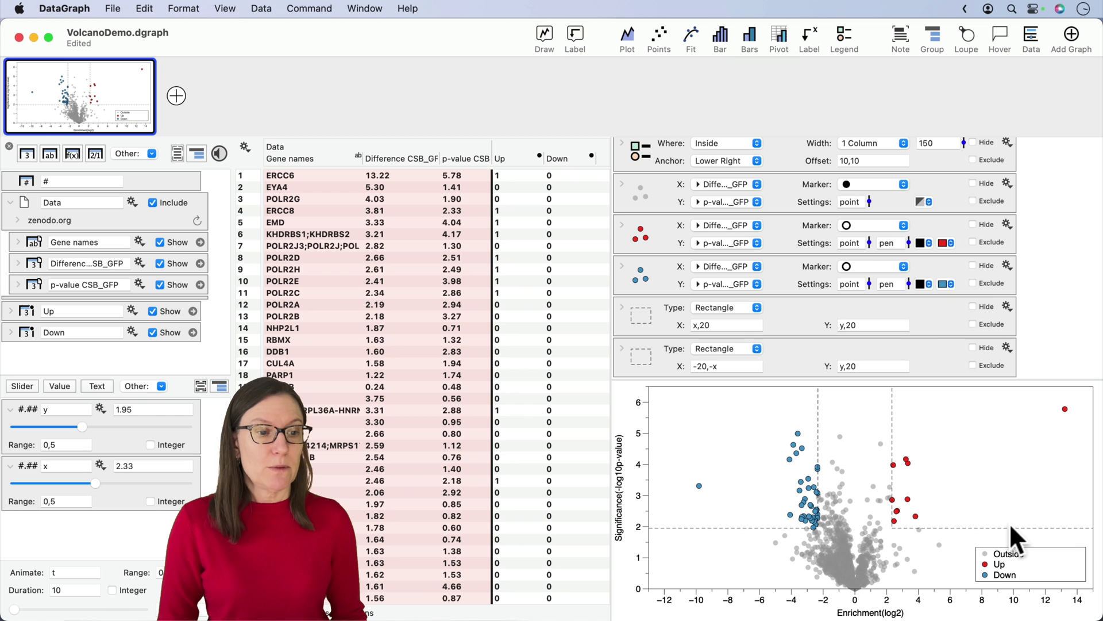
Narrow the legend box from 150 to 110.5 wide and expand the Masks group to reveal Up and Down.
drag(975, 574, 1025, 586)
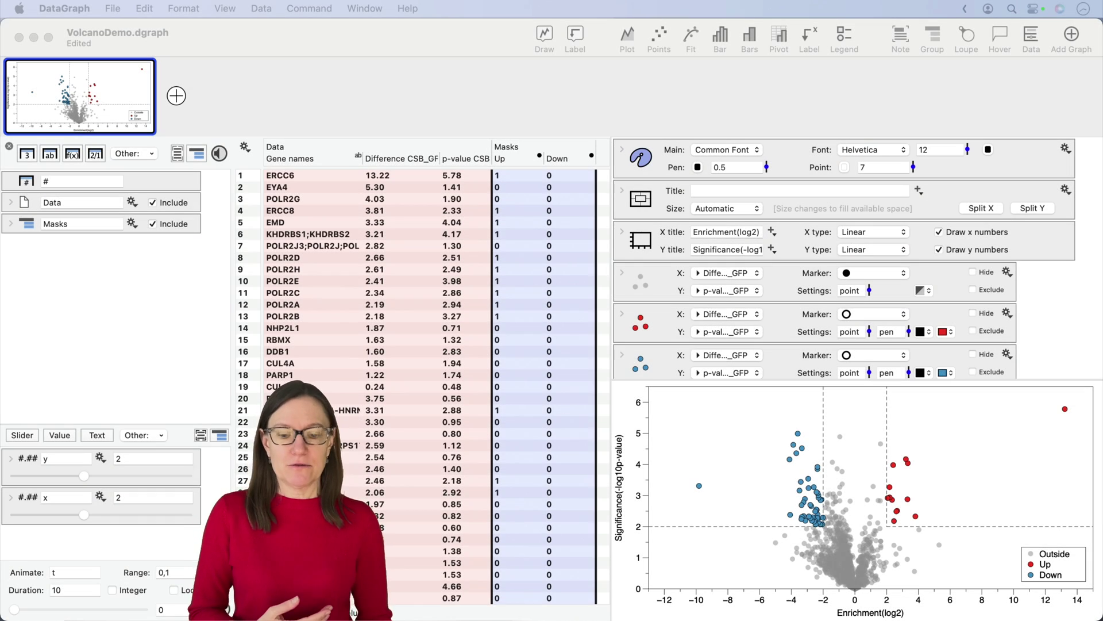
click(10, 223)
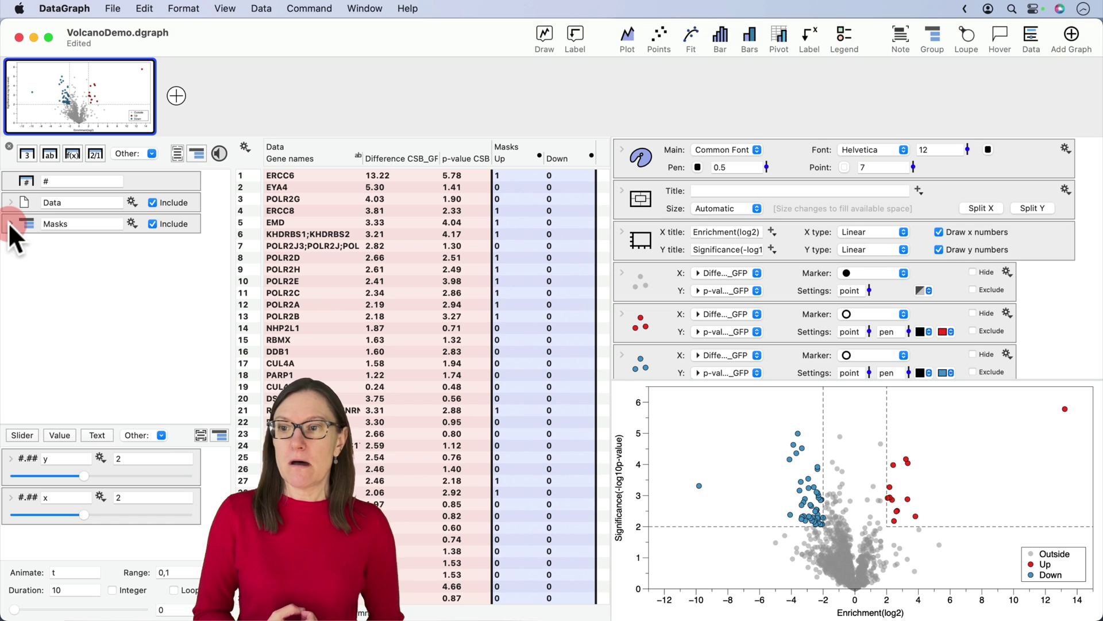
click(10, 224)
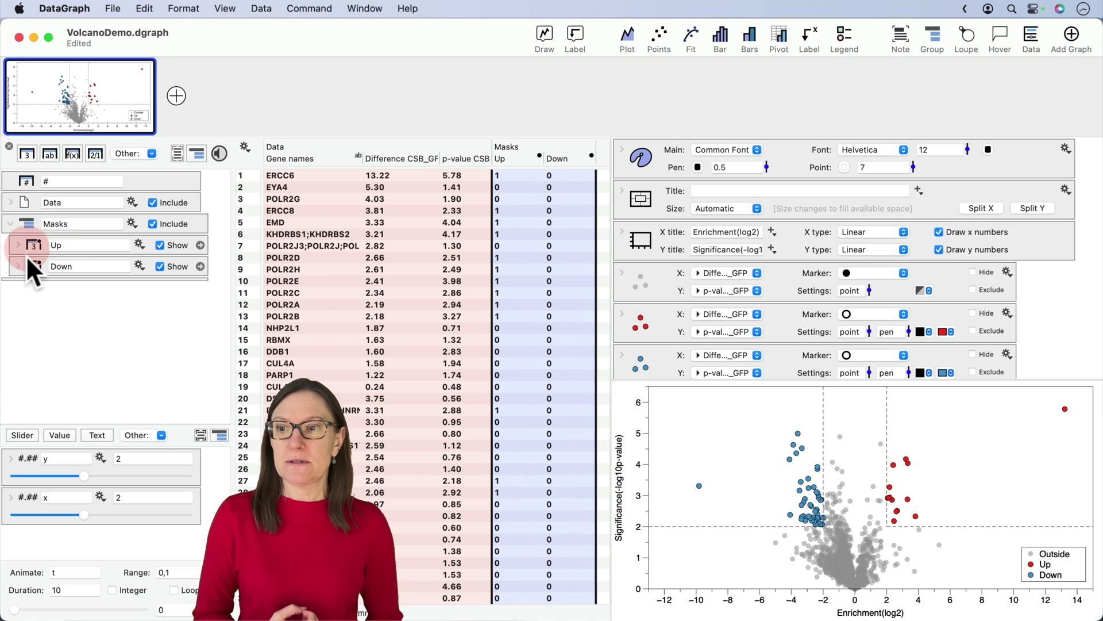
click(131, 222)
mouse_move(174, 325)
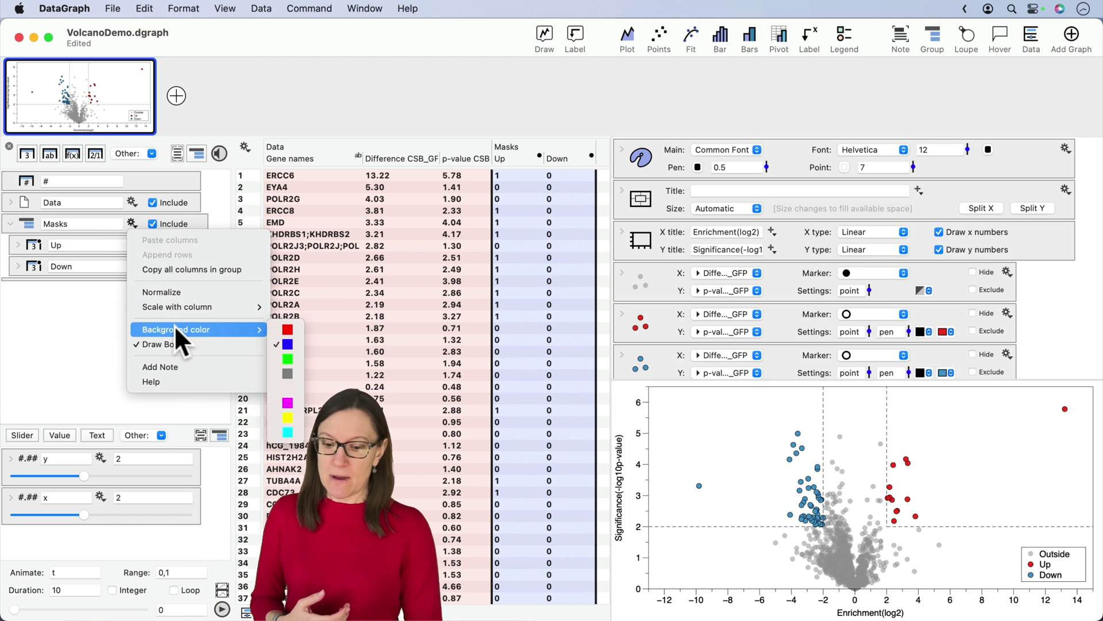
click(85, 318)
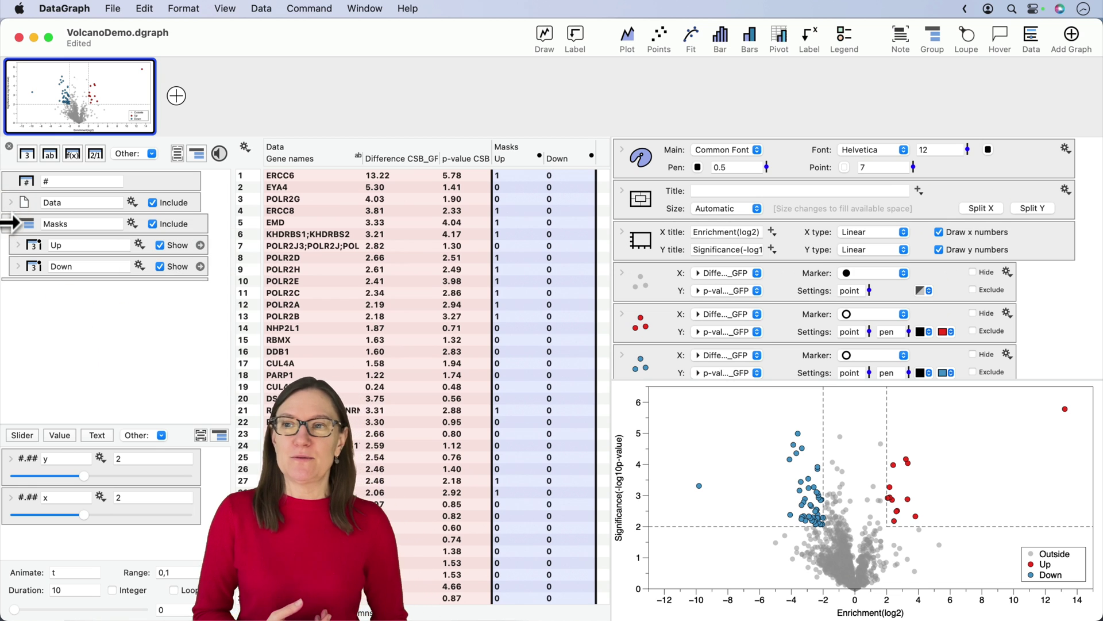
Collapse the Masks group, hiding its Up and Down columns.
click(10, 223)
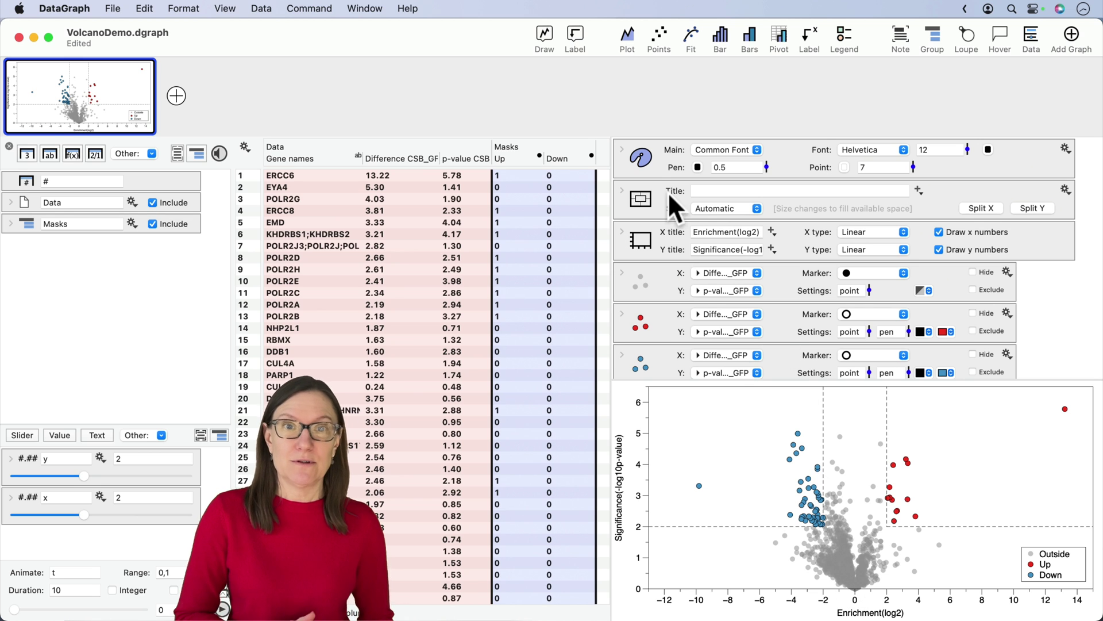
Add a Text label and move its command higher in the command list.
click(574, 30)
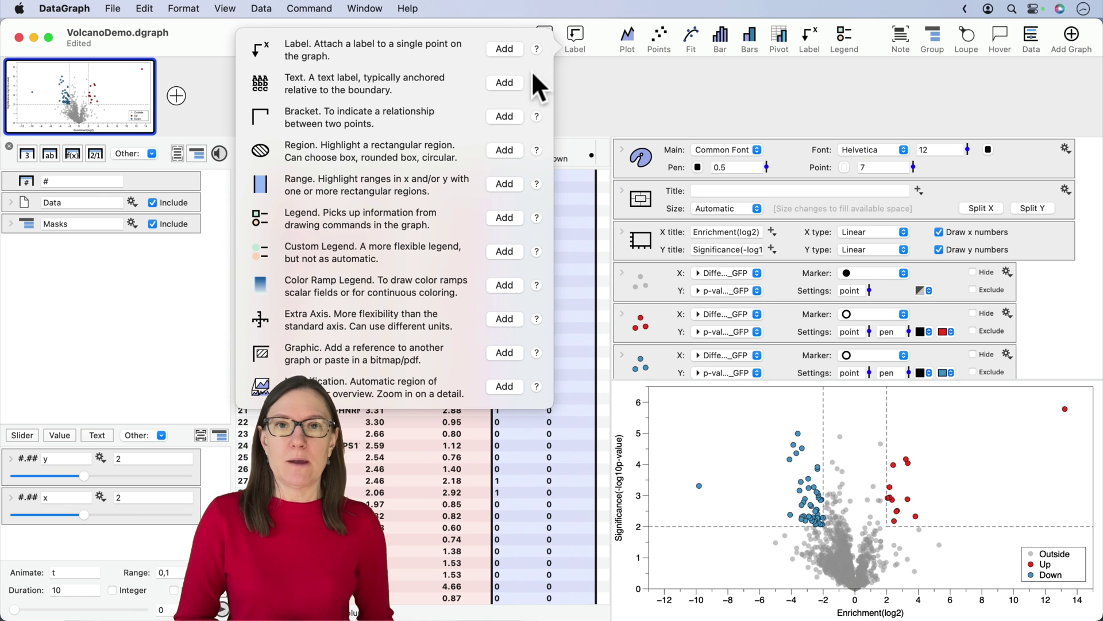
click(504, 81)
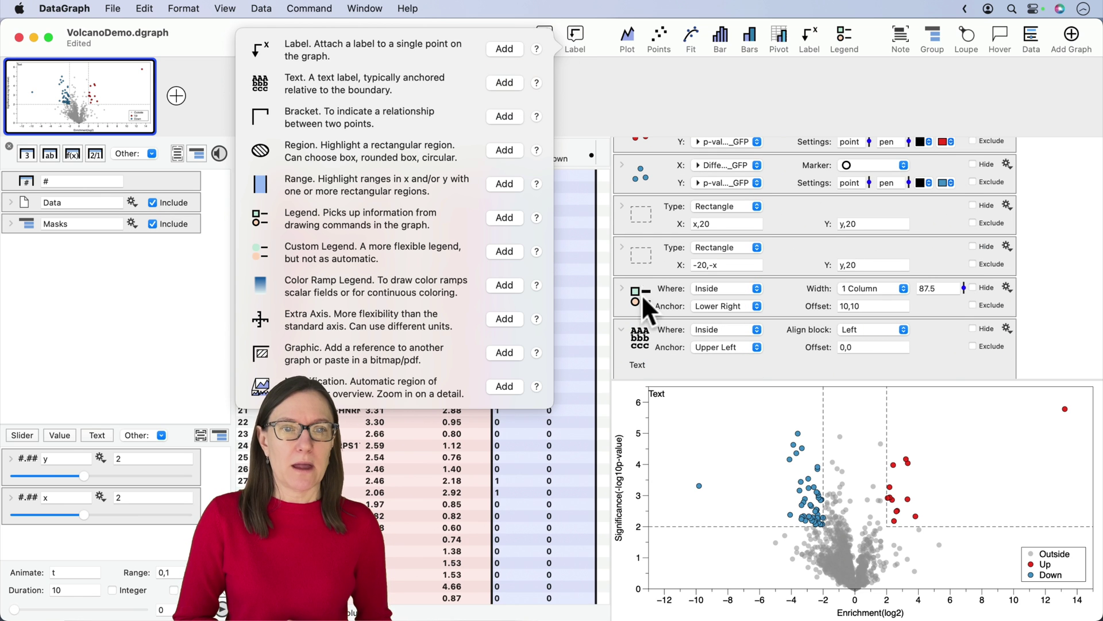
click(638, 340)
drag(637, 343, 667, 164)
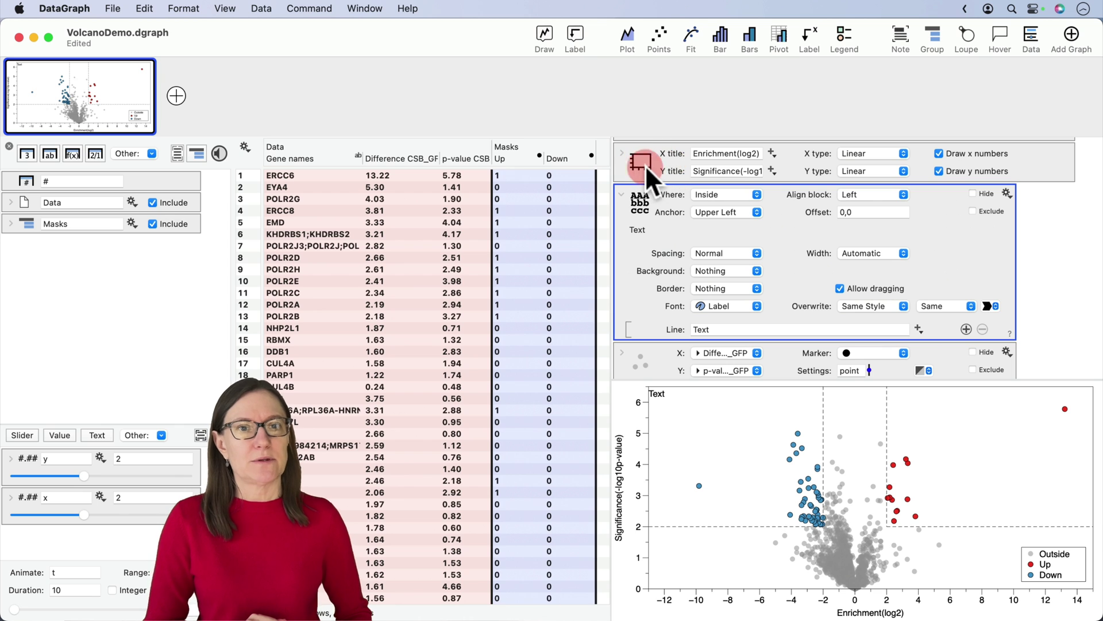
Move the Enrichment(log2) x-axis title text into the new text label.
click(646, 164)
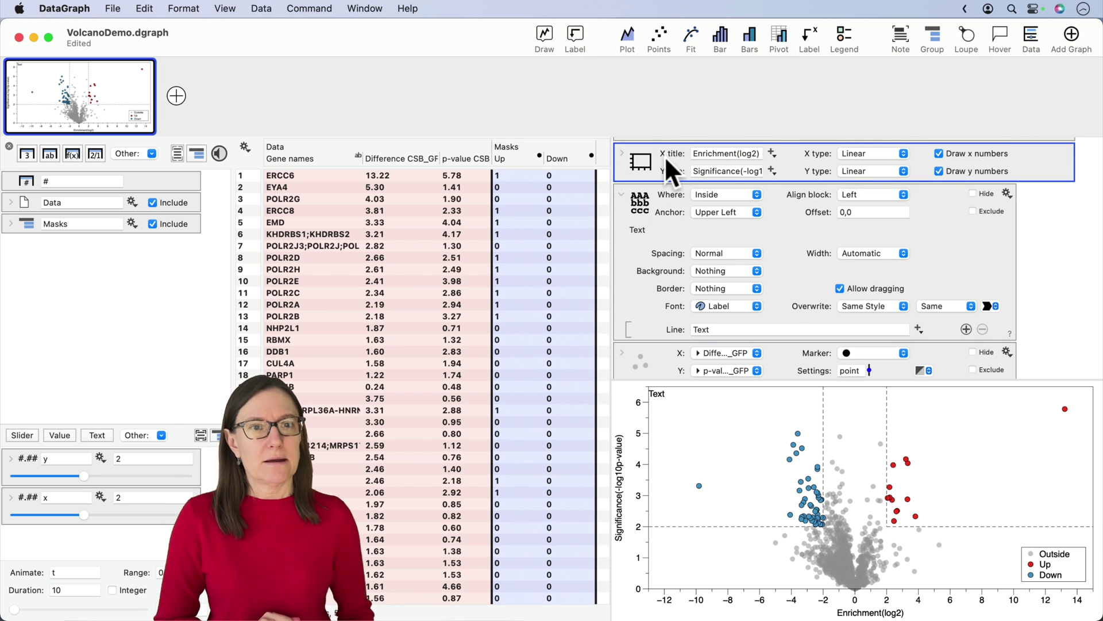
scroll(664, 157, up, 1)
click(703, 170)
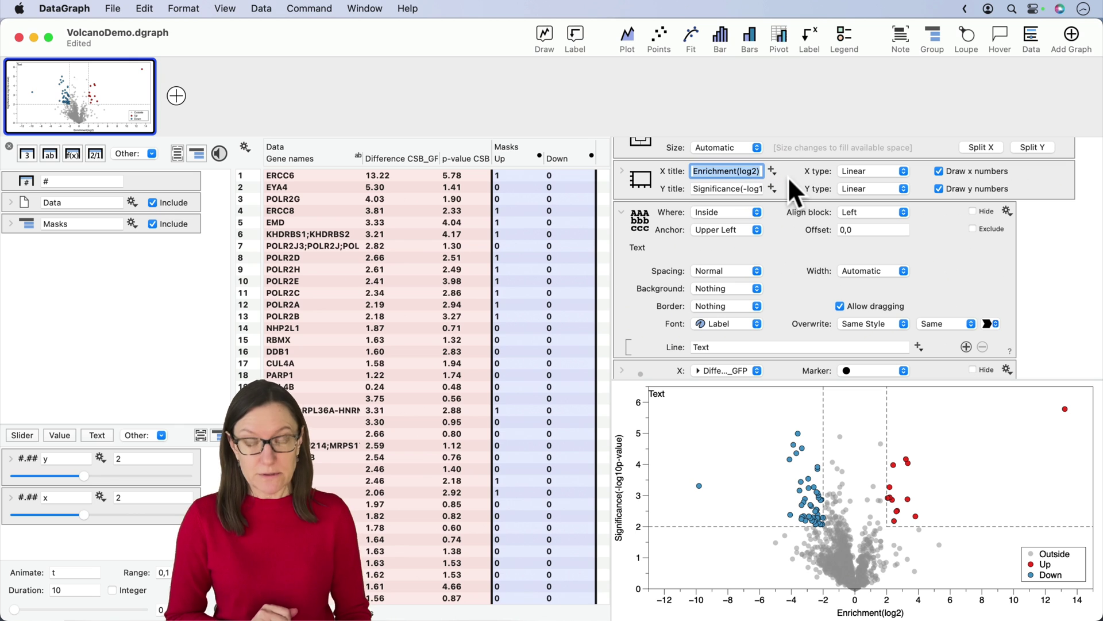
key(super+x)
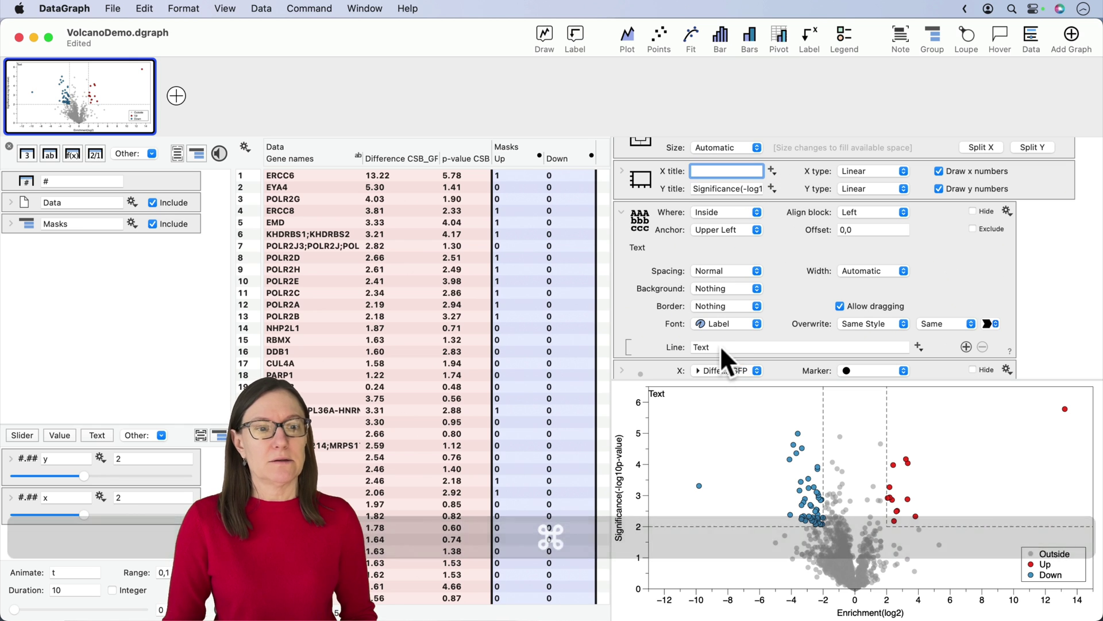
click(665, 343)
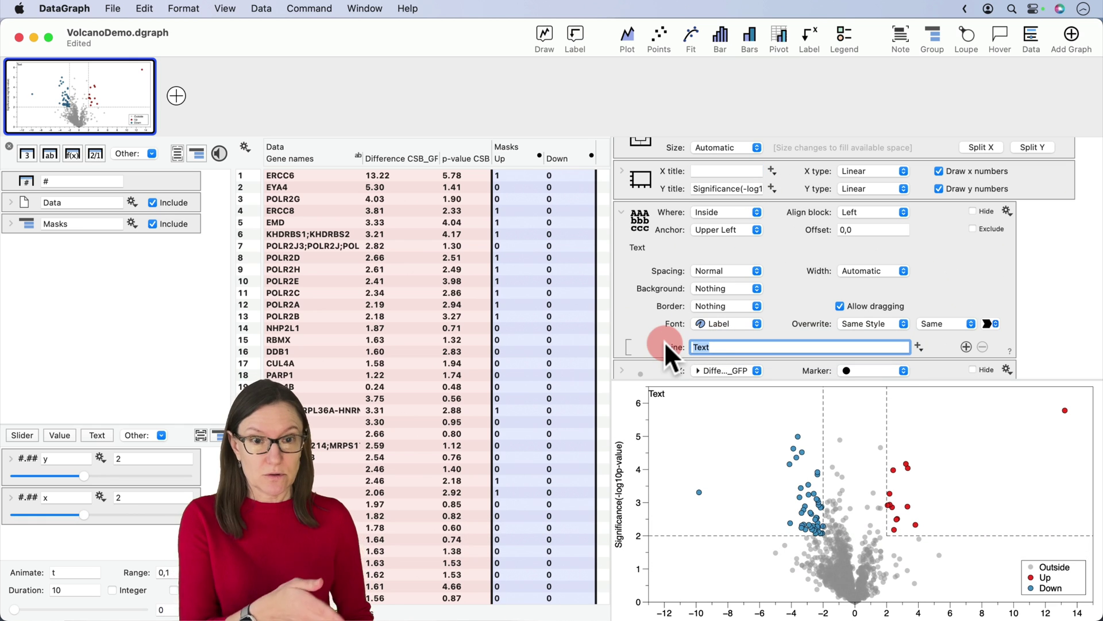
key(super+v)
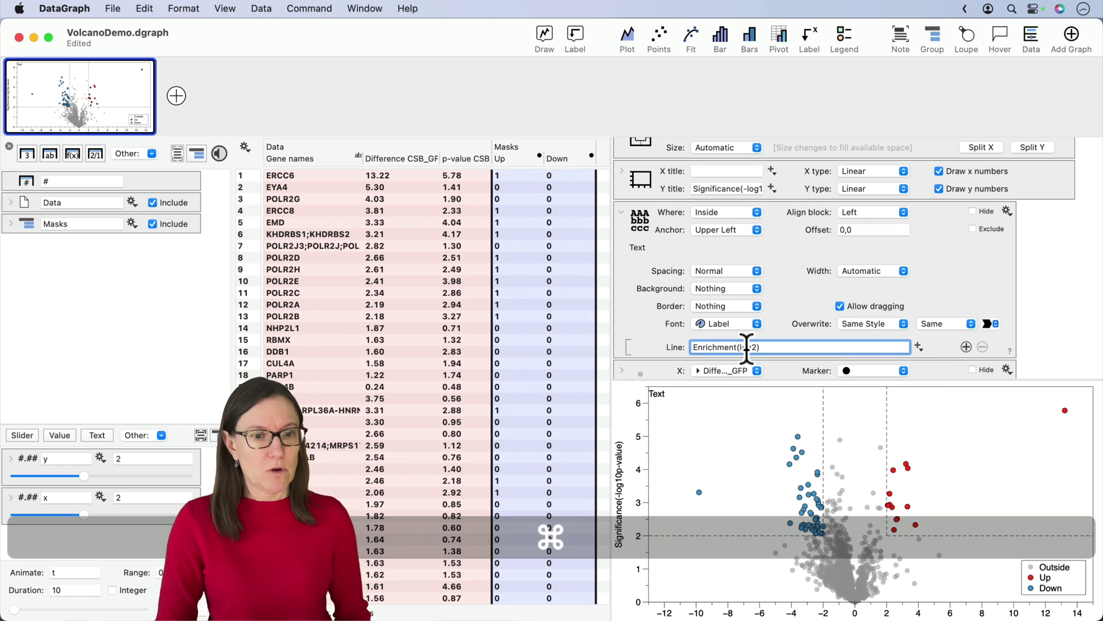
key(Return)
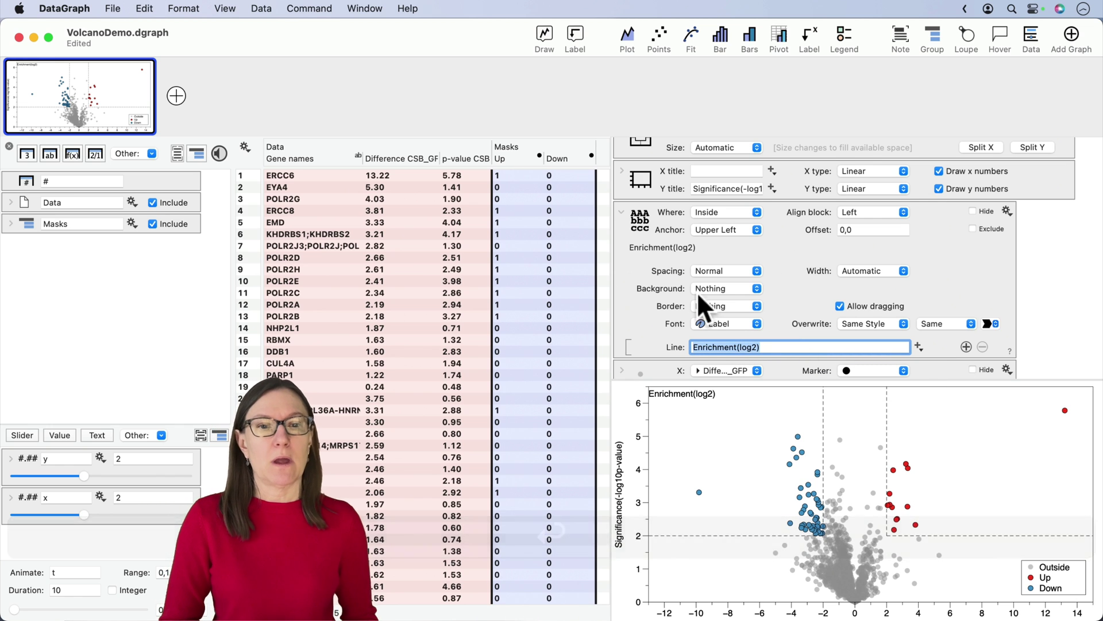
click(718, 211)
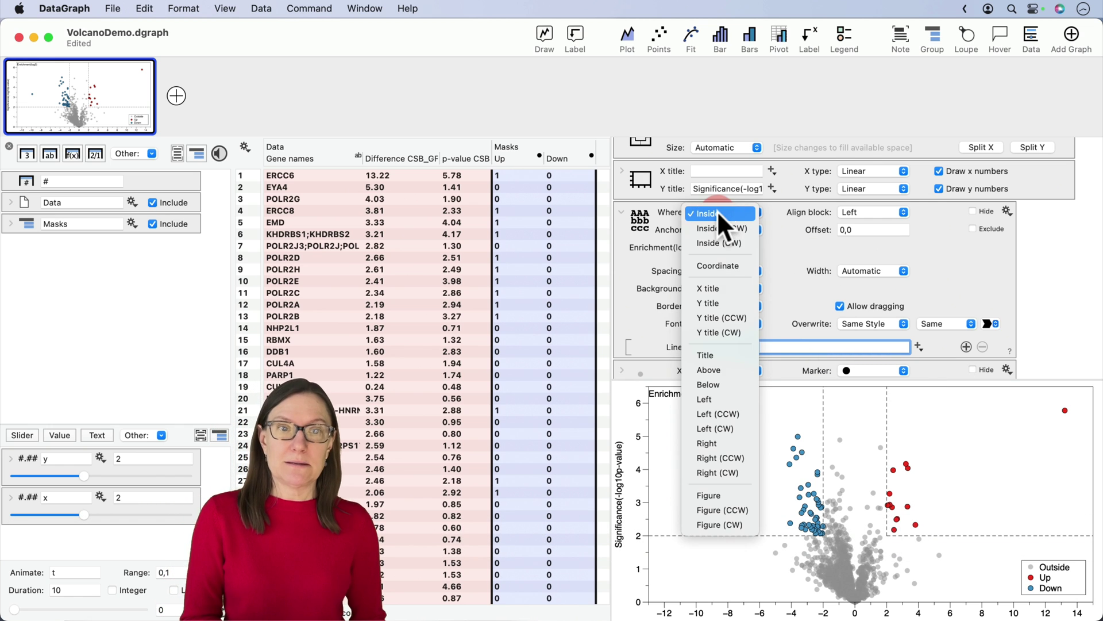
Place the Enrichment(log2) label at X title, anchored at x location 0, centered.
click(710, 288)
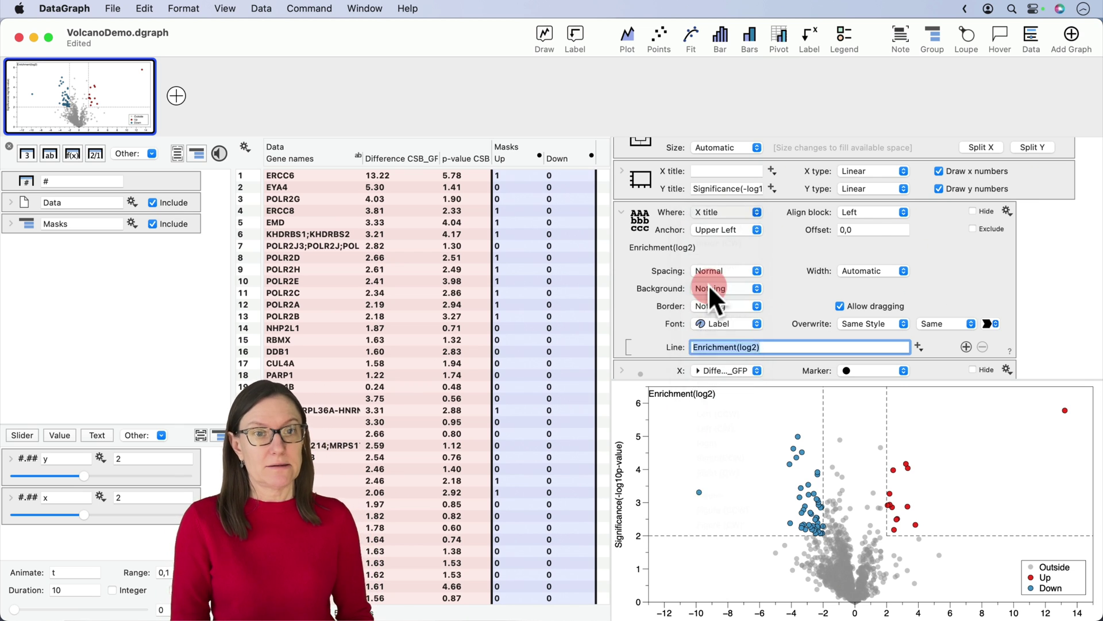
click(720, 227)
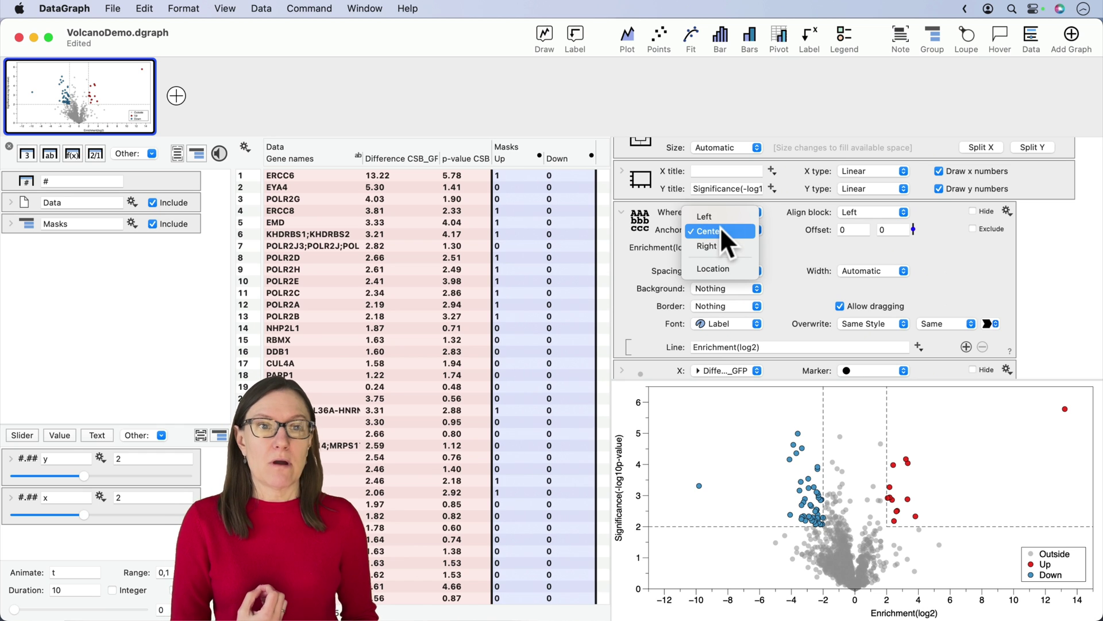
click(723, 268)
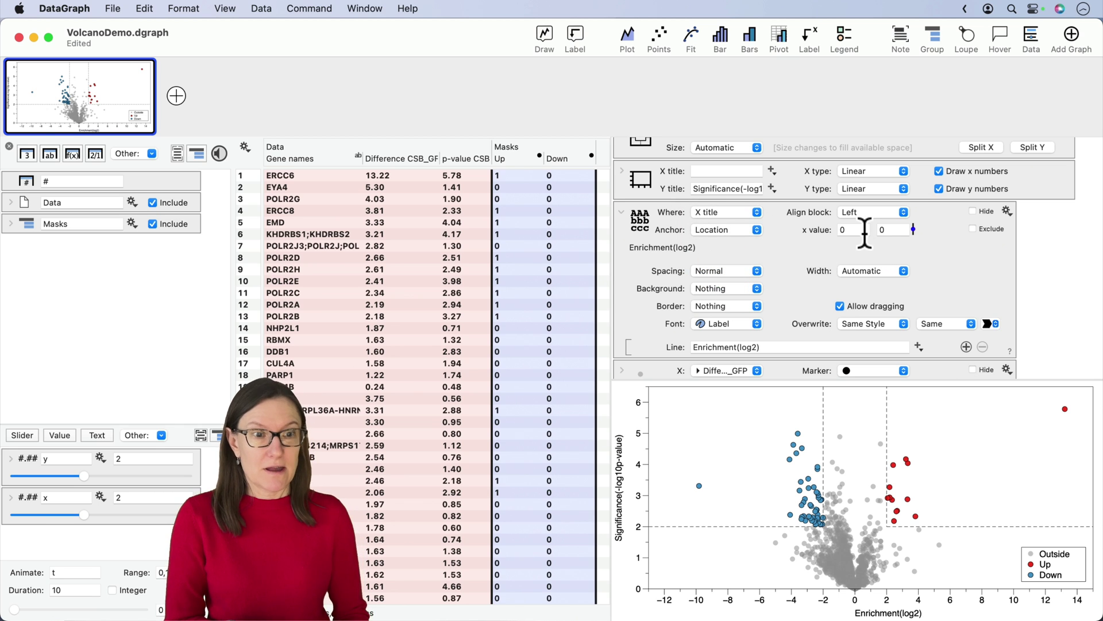
click(844, 231)
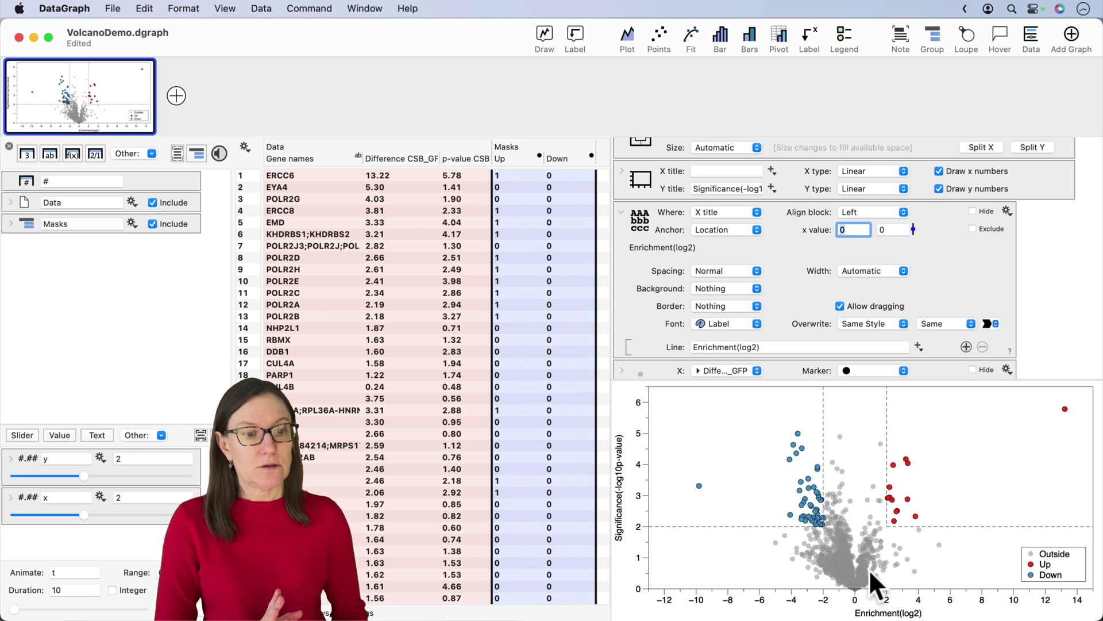
click(871, 210)
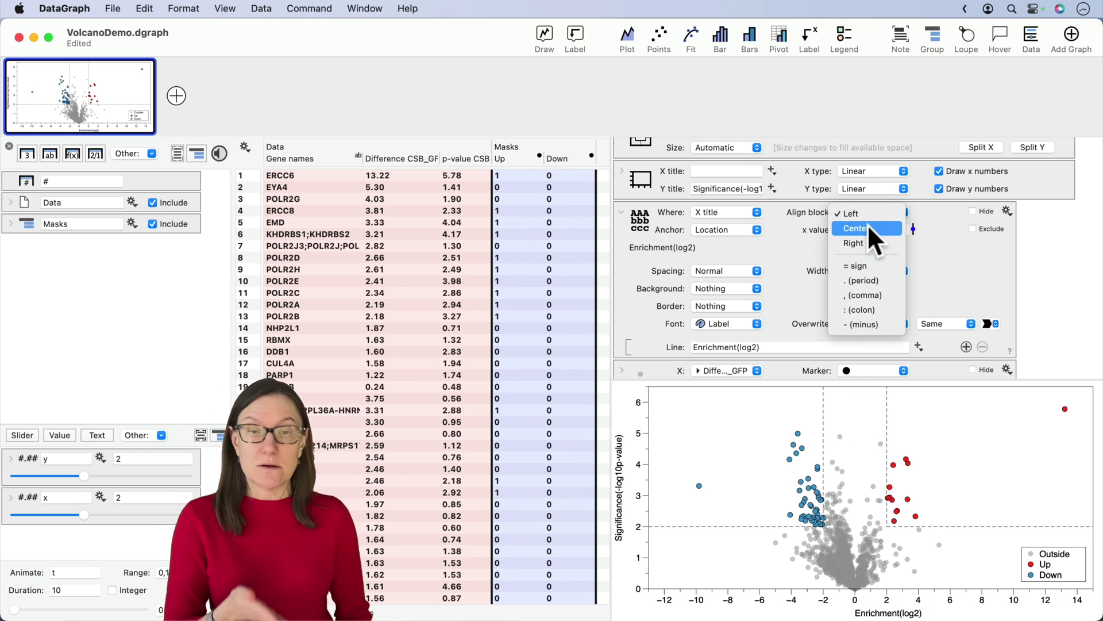
click(868, 226)
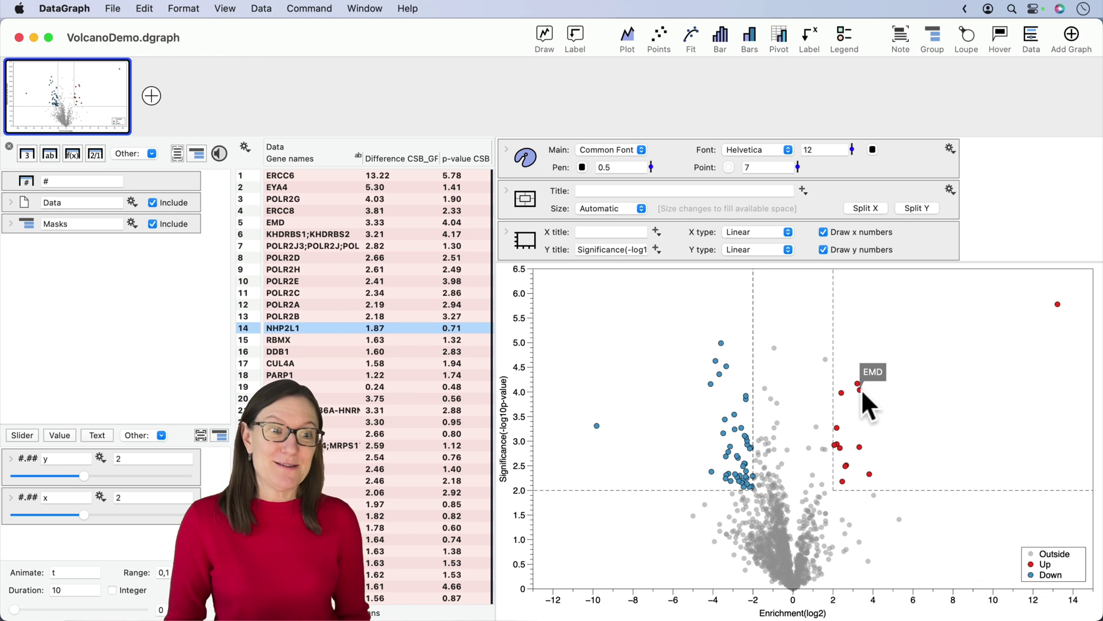
Inspect gene-name labels on individual points of the enlarged volcano plot.
mouse_move(868, 368)
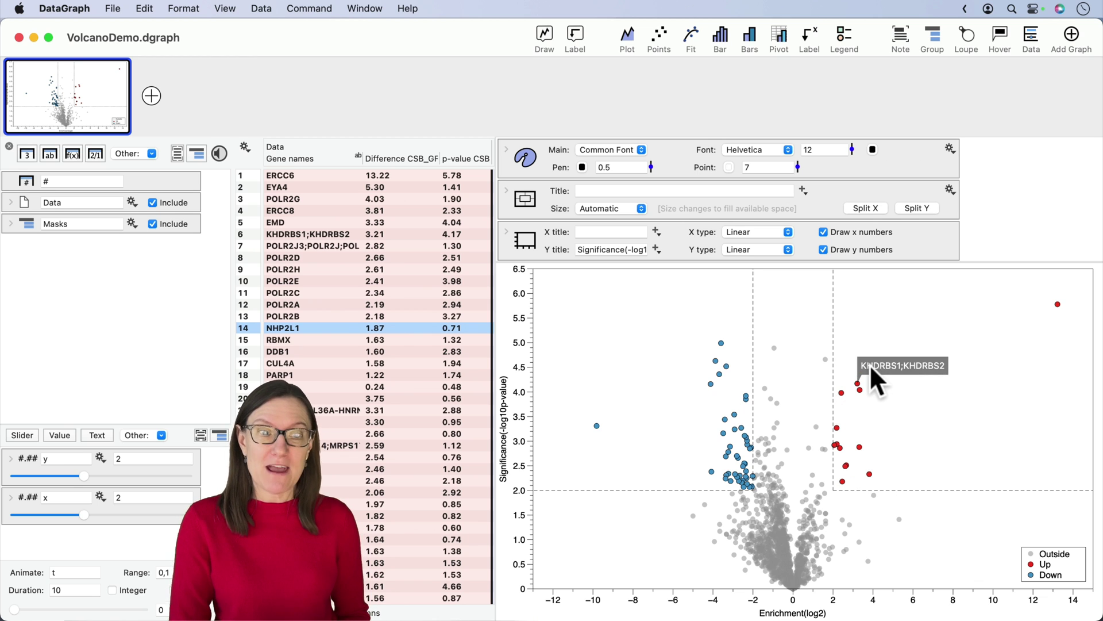